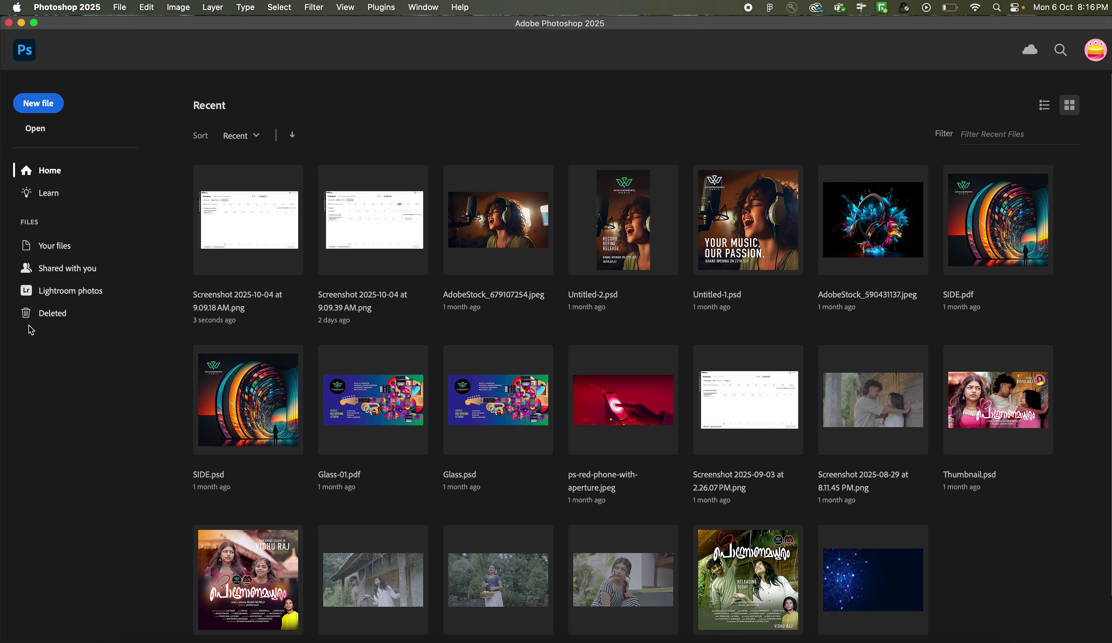
- Look through your own cloud files and the documents shared with you, and return to the home view
click(60, 251)
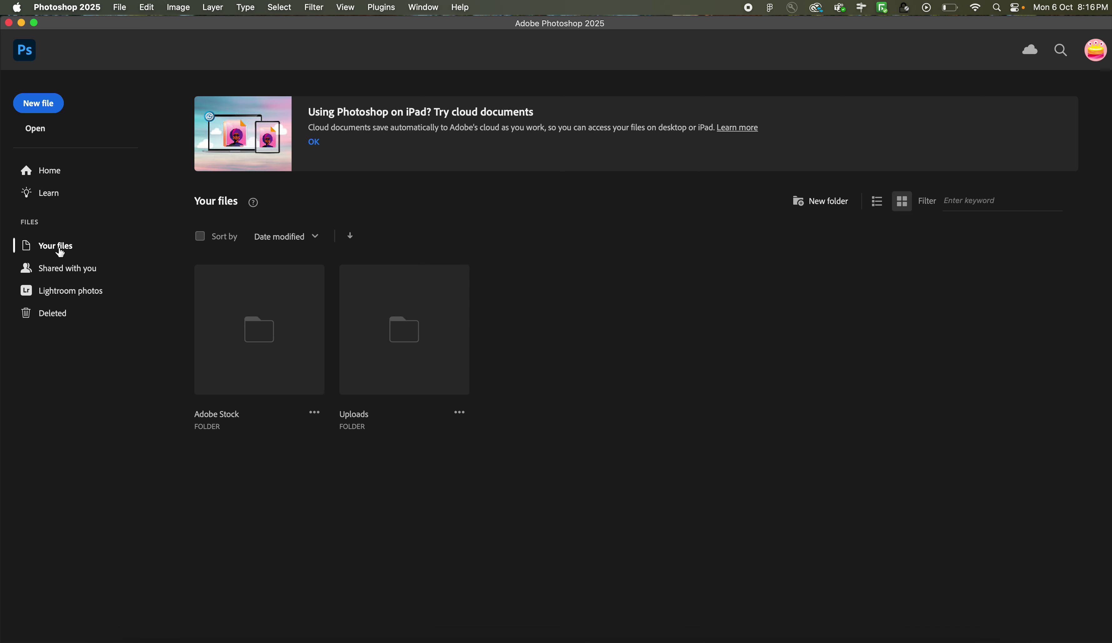
click(66, 272)
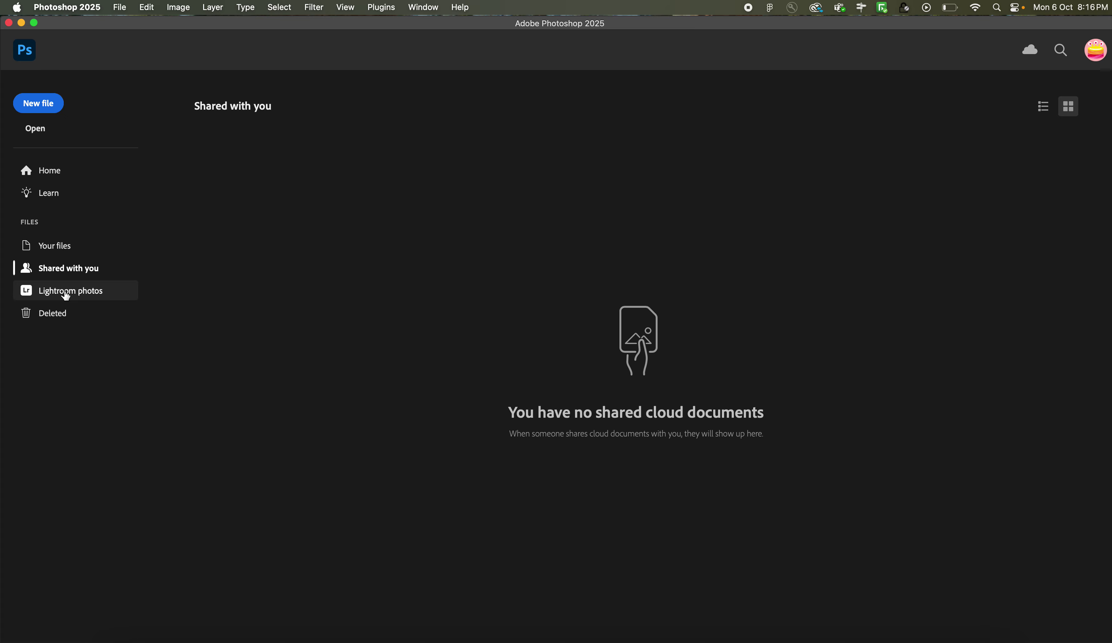
click(54, 172)
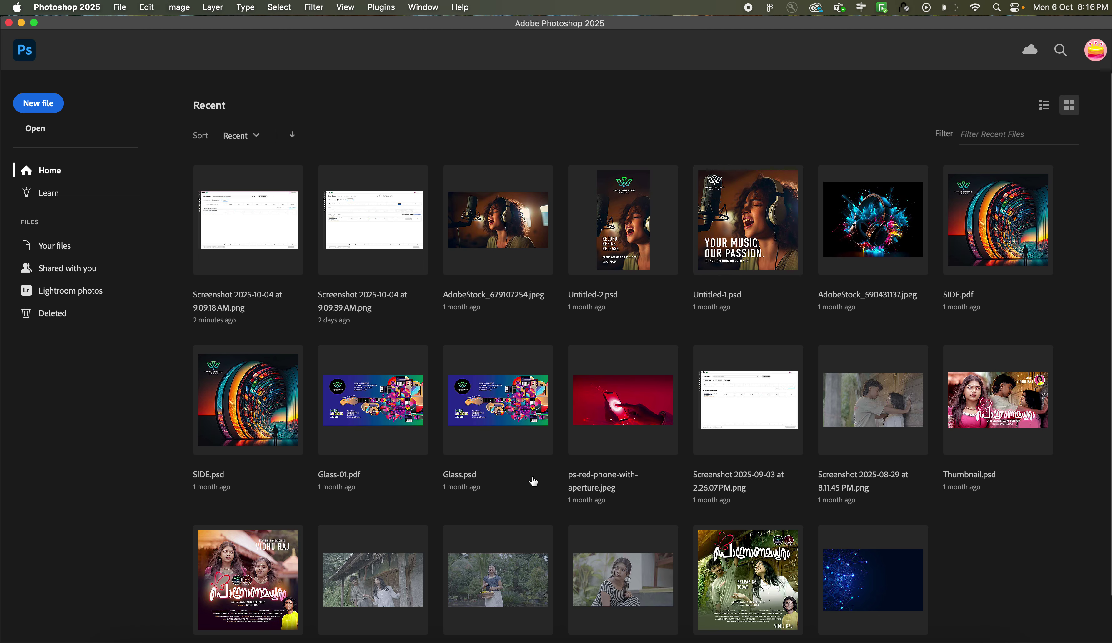
- Try different sort orders for the recent files, including by size, and restore the Recent order
click(257, 136)
click(234, 182)
click(252, 140)
click(232, 203)
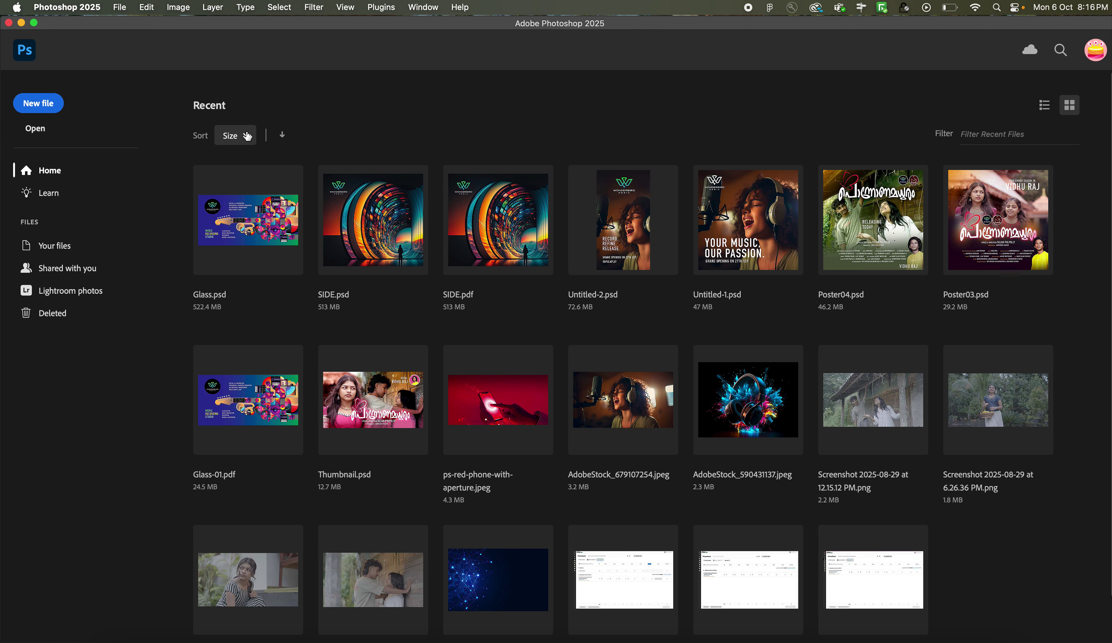
click(232, 137)
click(231, 223)
click(250, 136)
click(238, 165)
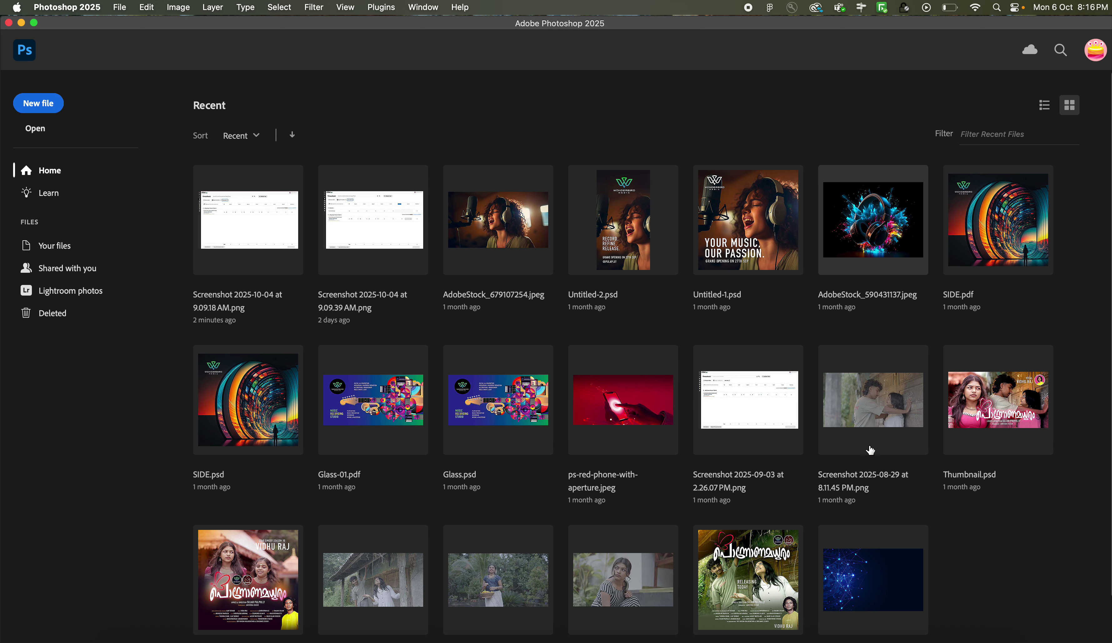
- View the recent files as a list, look through the entries and return to the thumbnail grid
click(1045, 109)
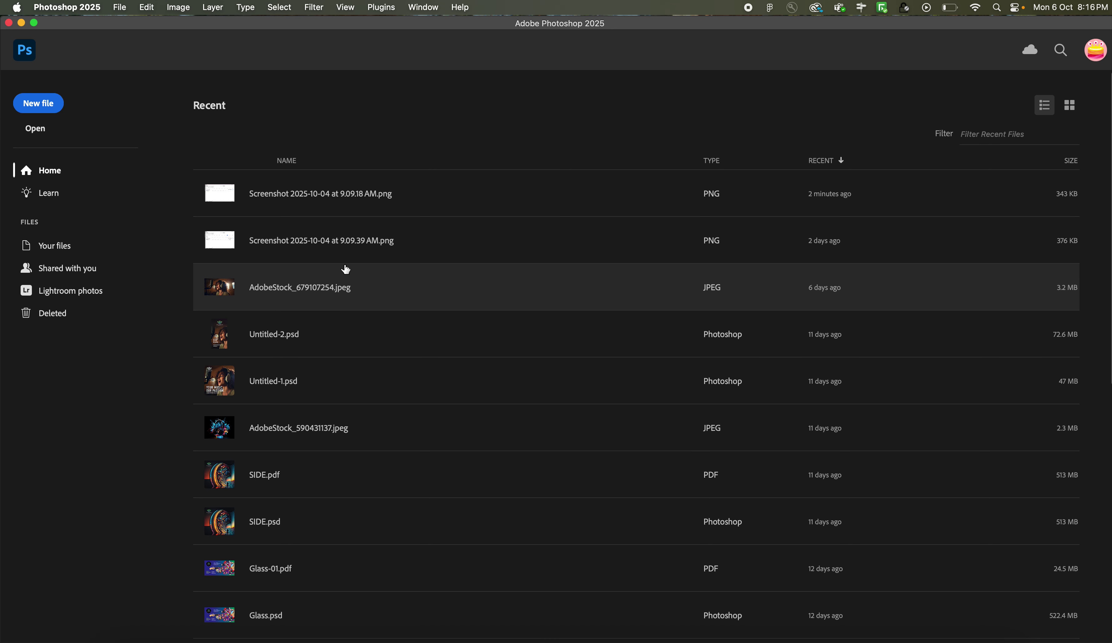
scroll(345, 268, down, 10)
scroll(345, 270, up, 10)
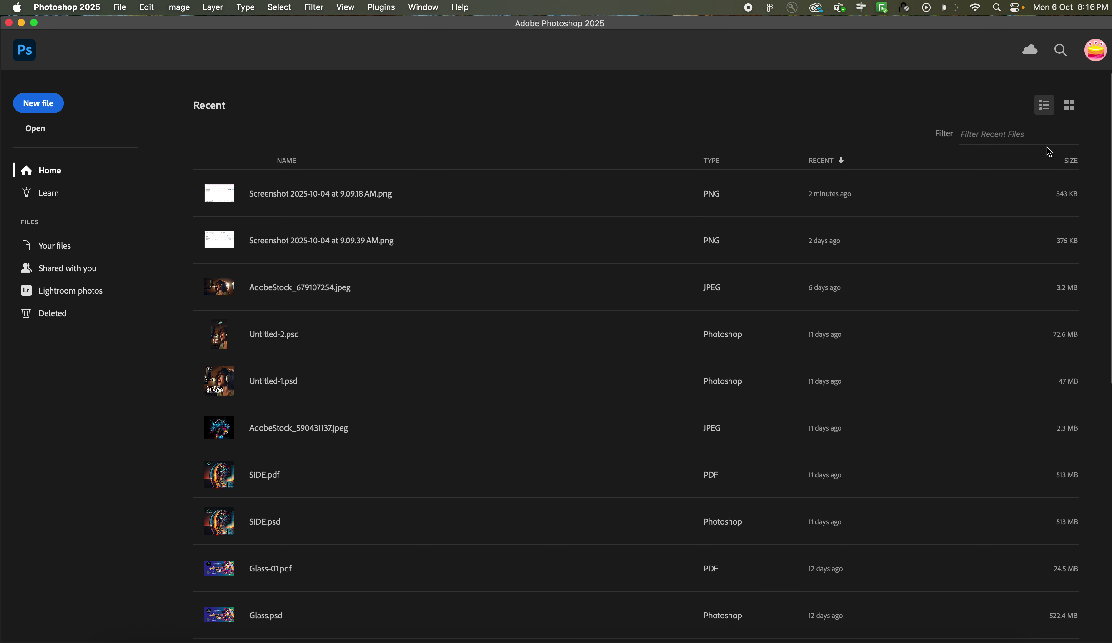
click(1071, 109)
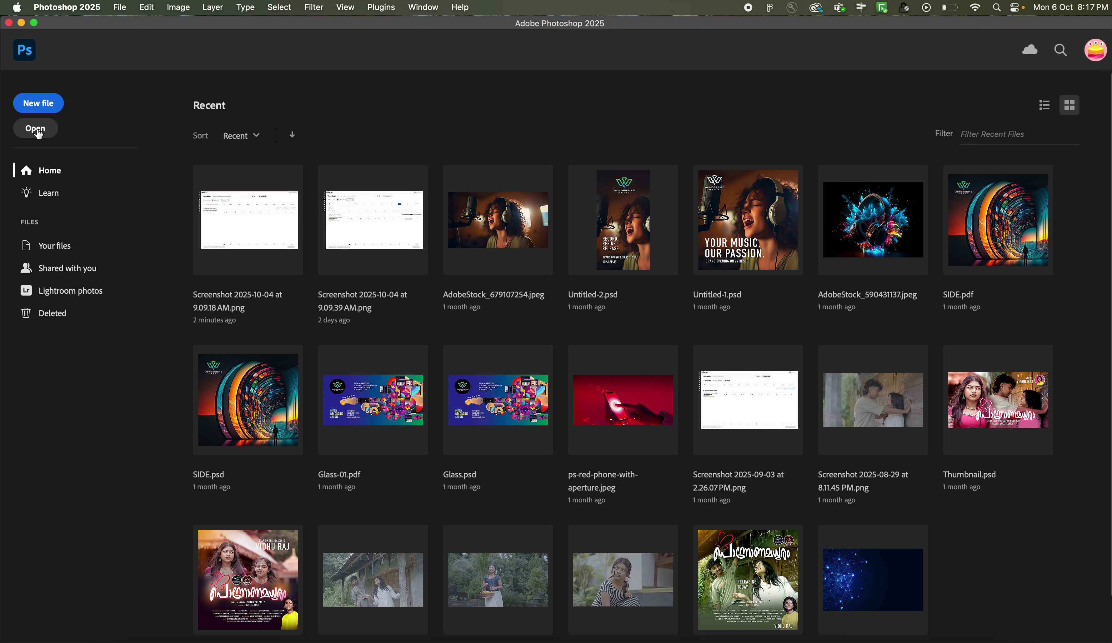
- Start creating a new document
click(122, 8)
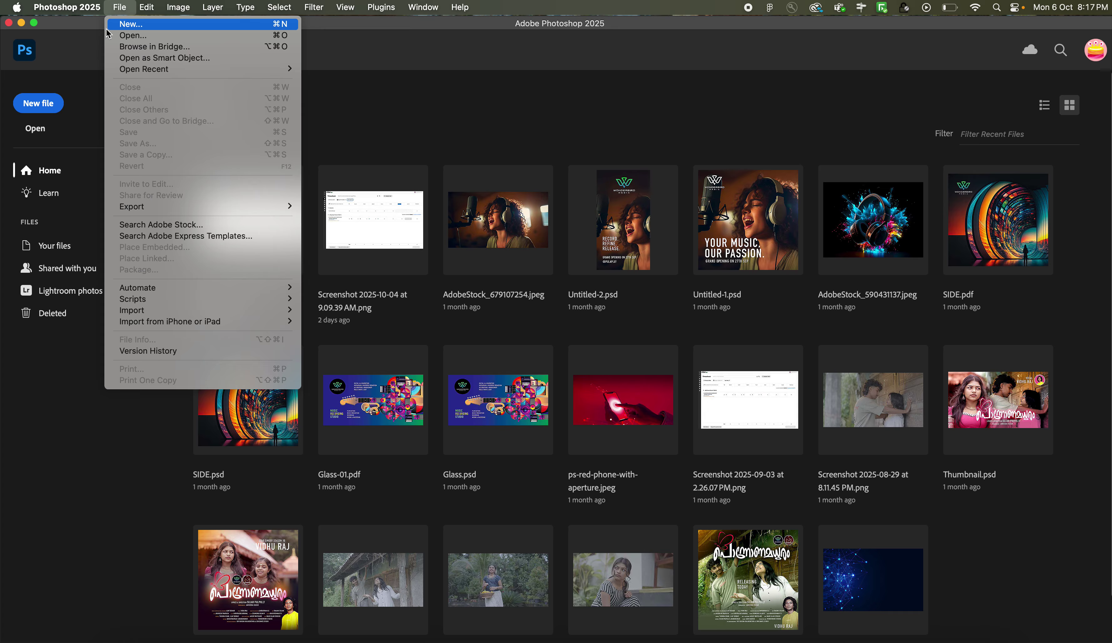
click(80, 80)
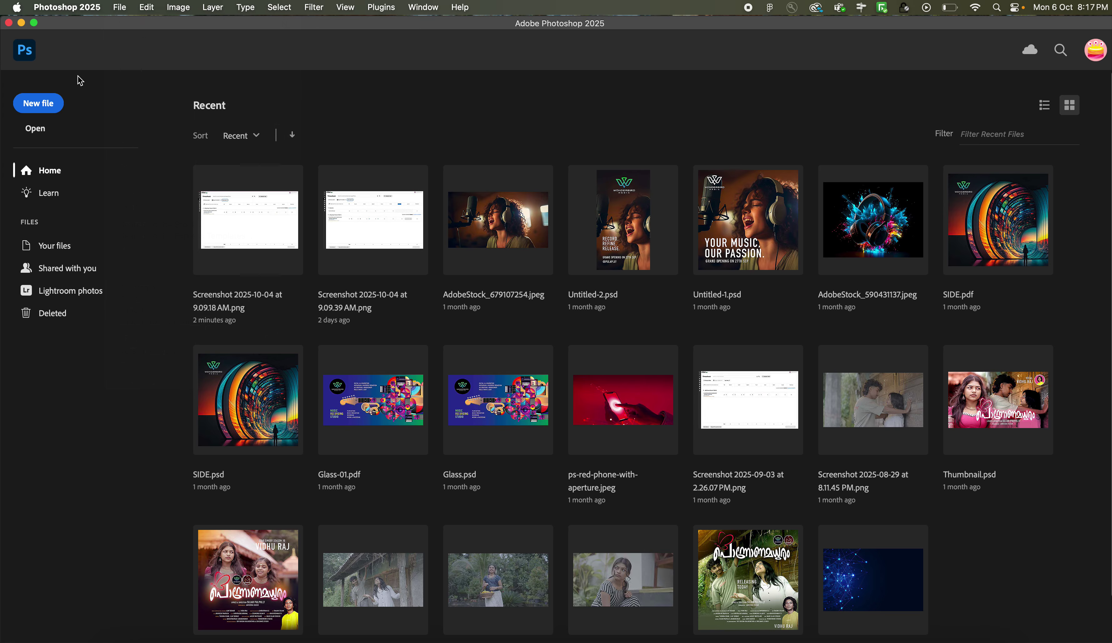
click(44, 110)
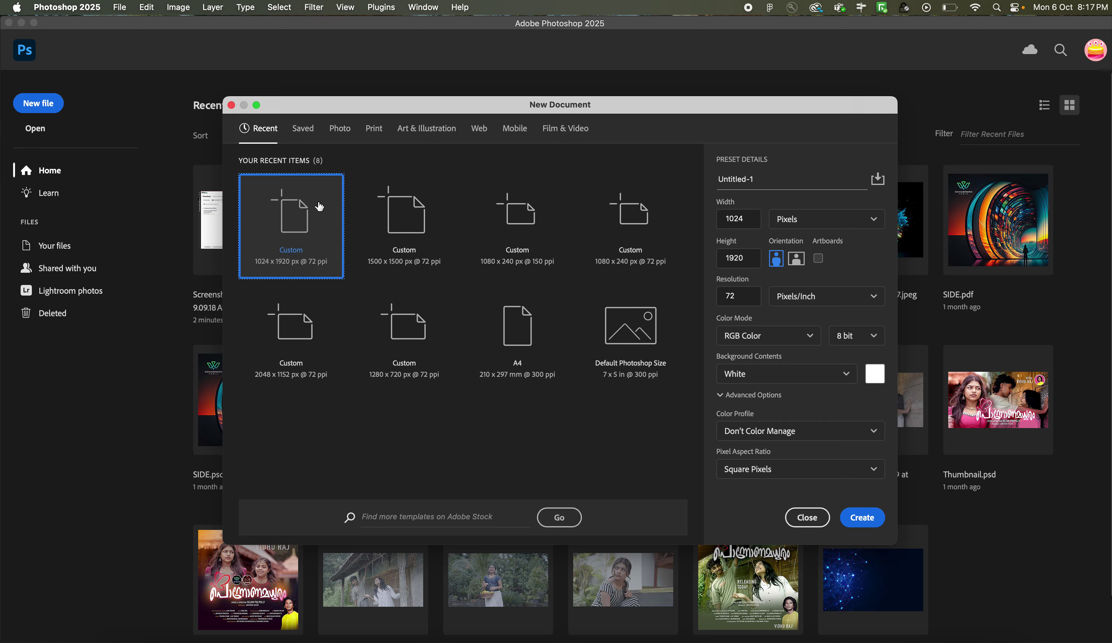
- Browse the new document presets from Saved and Recent through Photo, Print, Art & Illustration, Web, Mobile and Film & Video
click(308, 140)
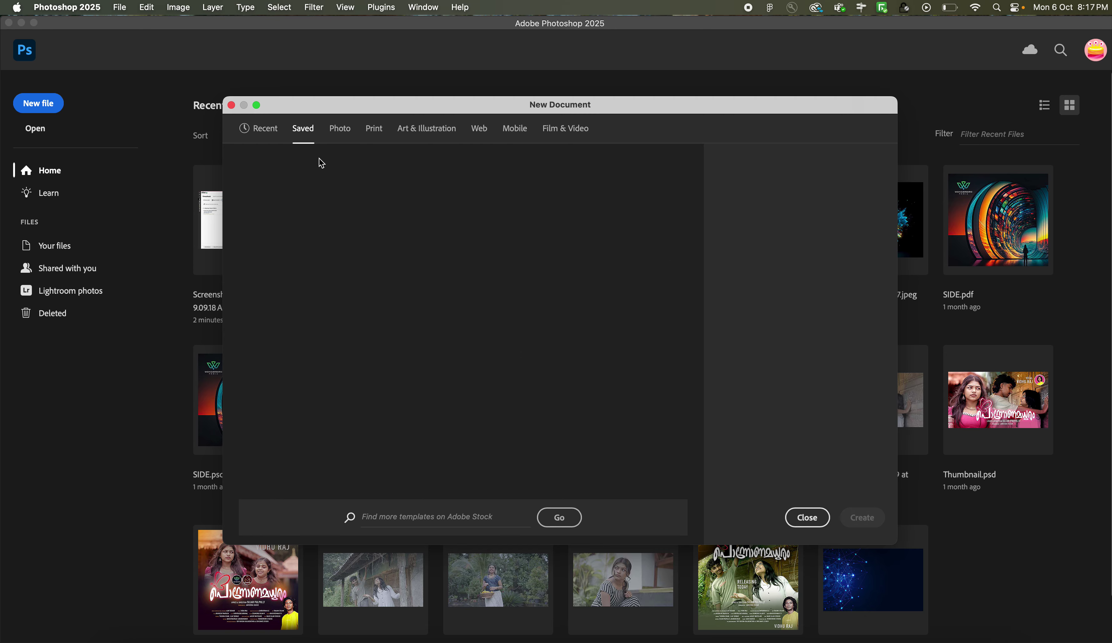
click(261, 133)
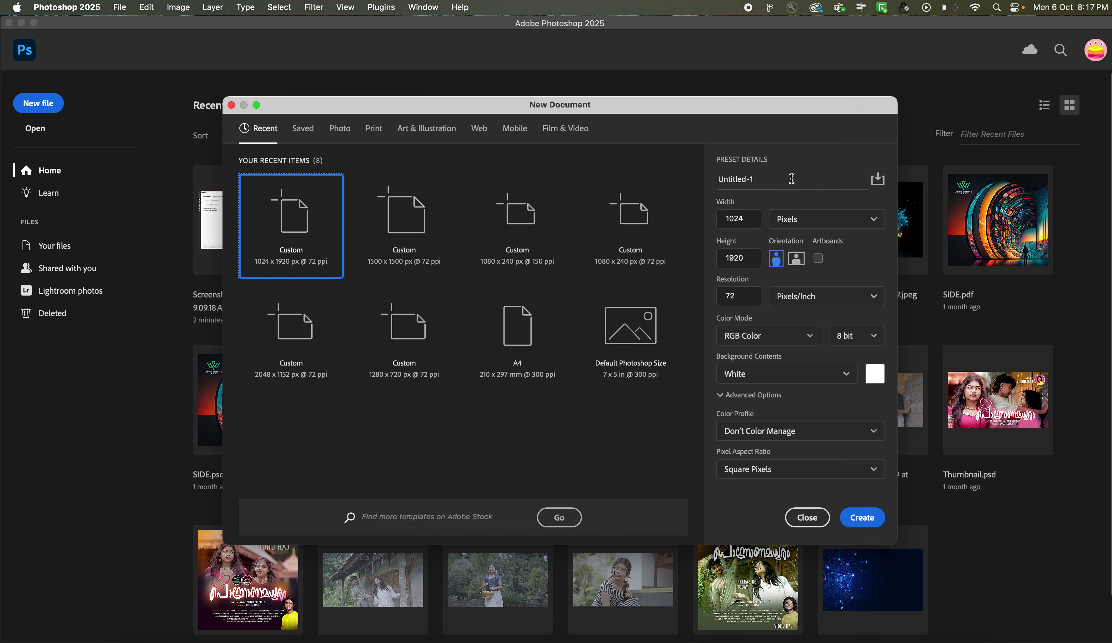
click(337, 137)
click(379, 134)
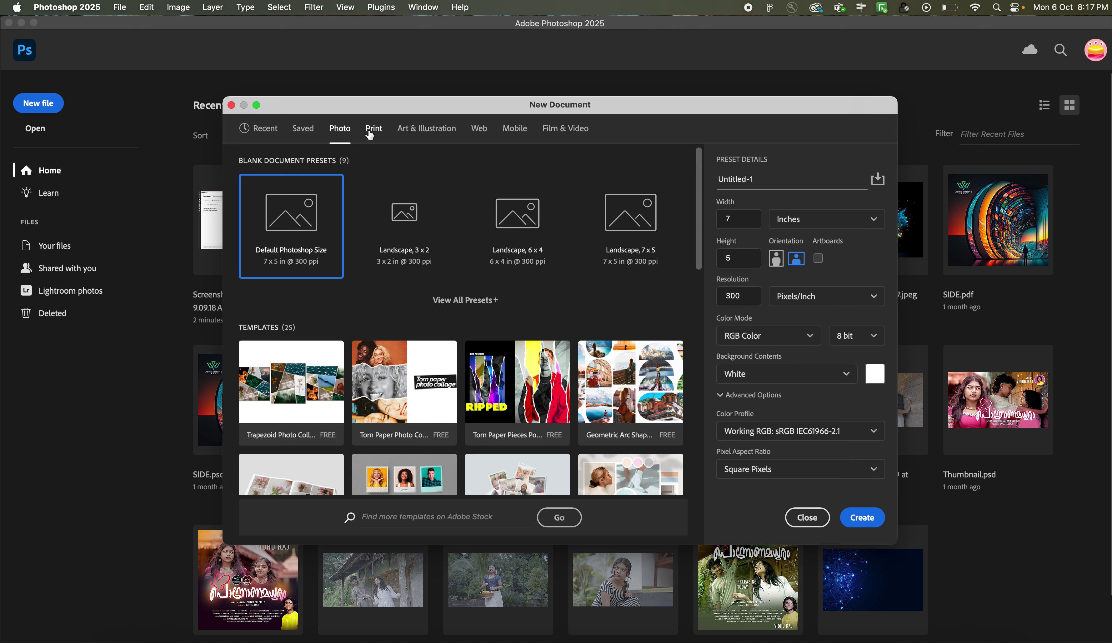
click(415, 137)
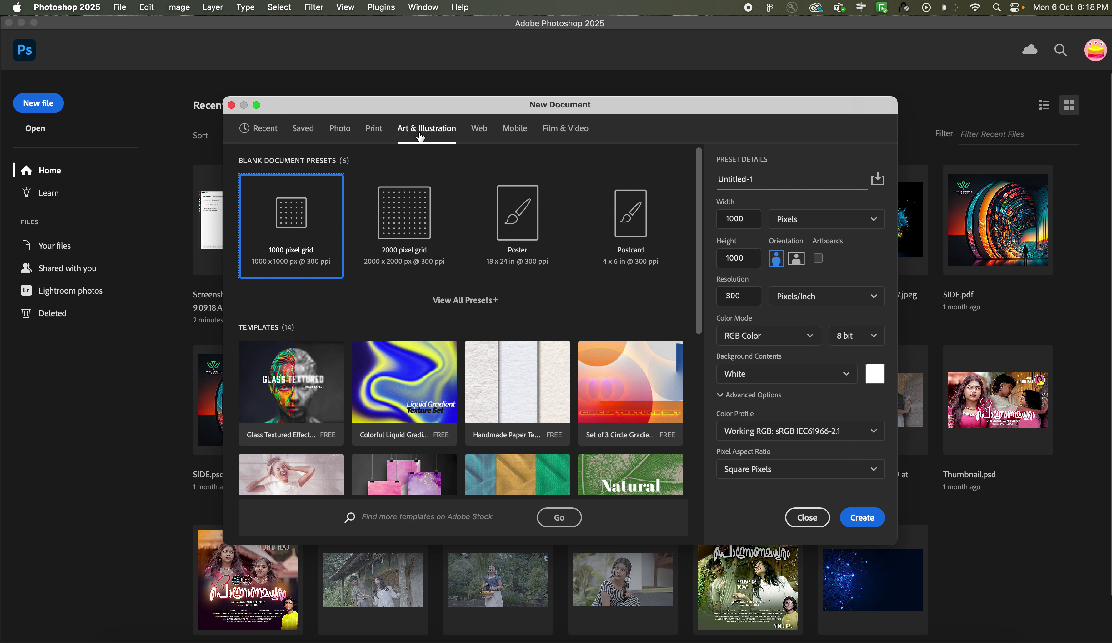
click(480, 136)
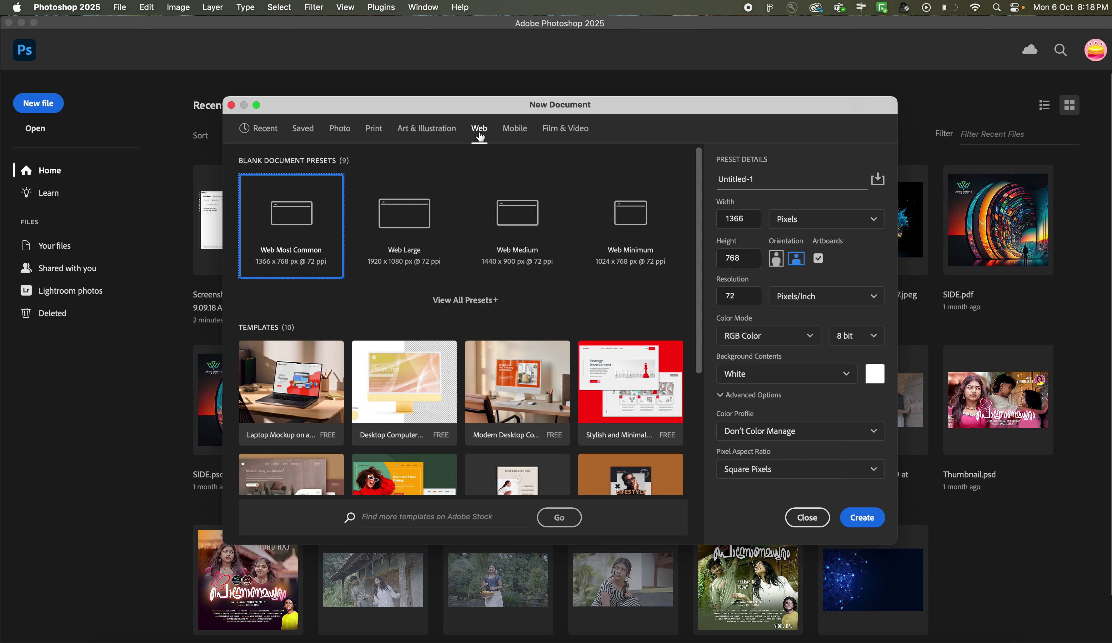
click(514, 139)
click(560, 138)
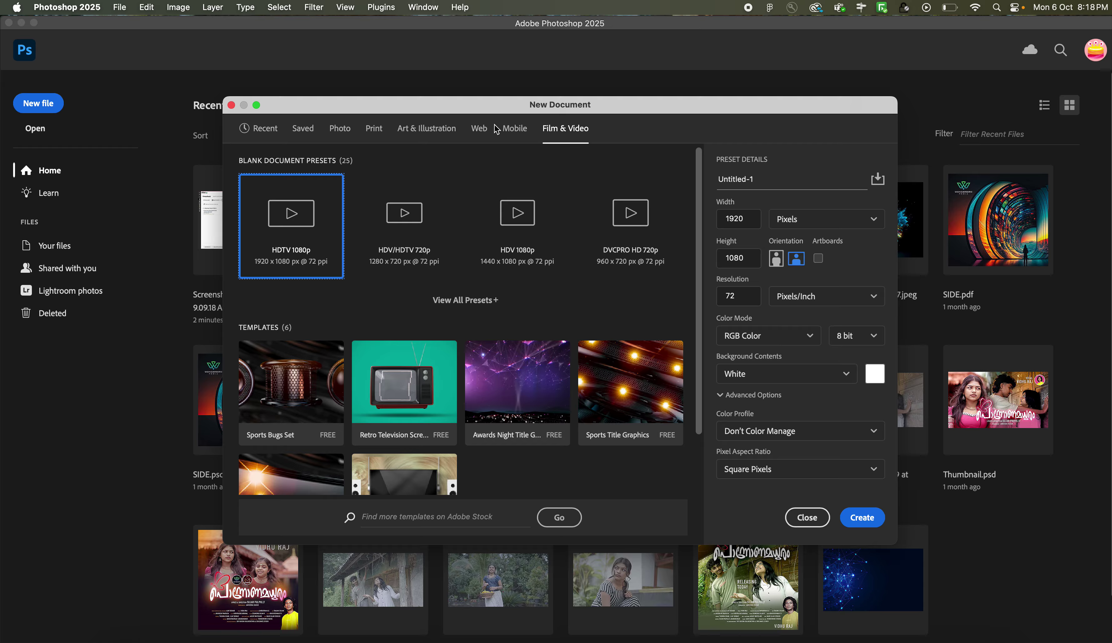
- Show the Print presets and name the new document "My first project"
click(374, 135)
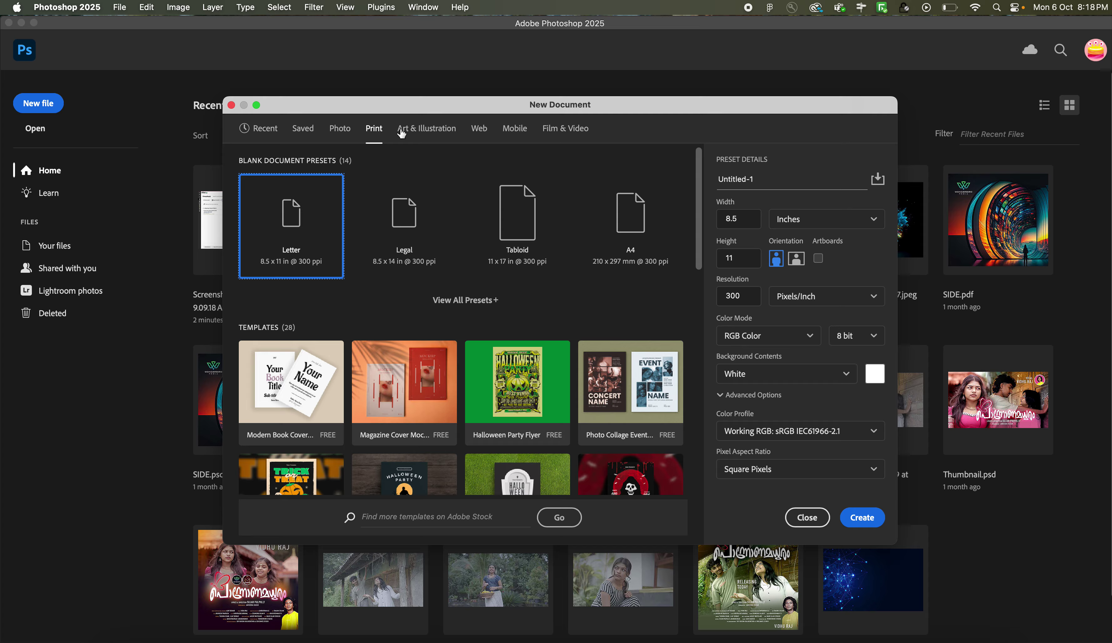
click(757, 180)
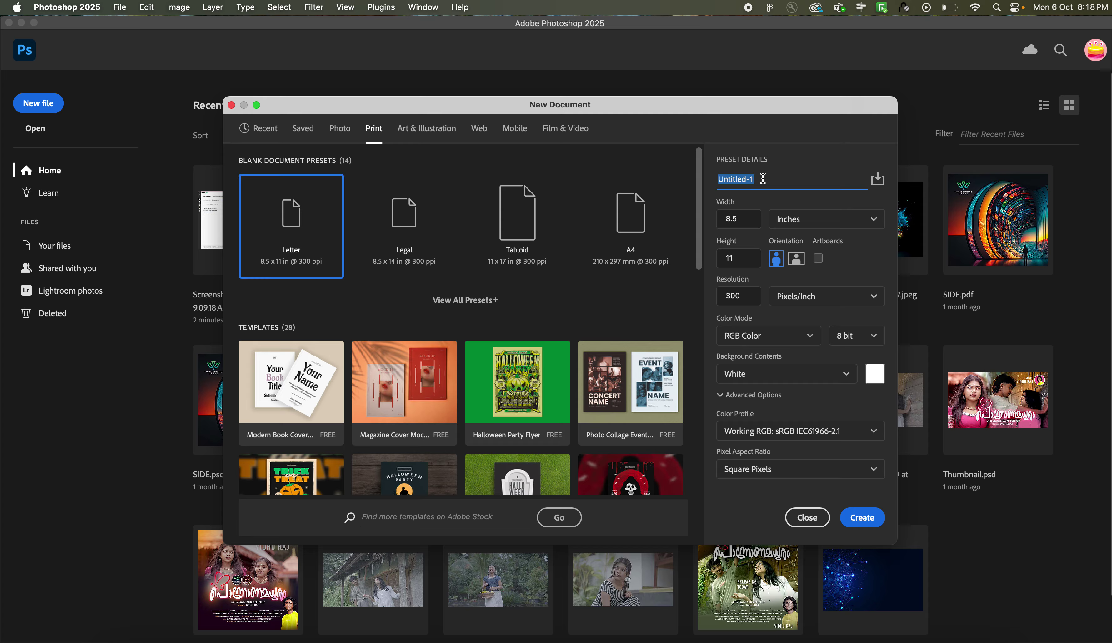
text(My first project)
- Set the document size to 10 inches wide and 5 inches high, trying centimeters as the unit along the way
click(734, 219)
click(805, 227)
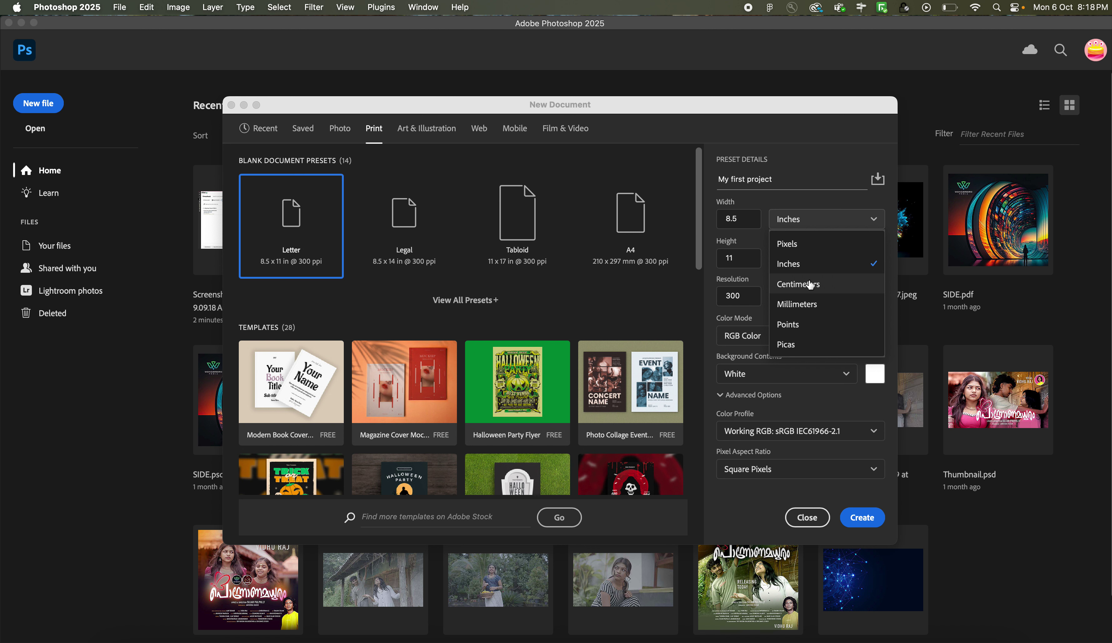
click(808, 282)
click(802, 221)
click(806, 266)
double_click(746, 221)
text(10)
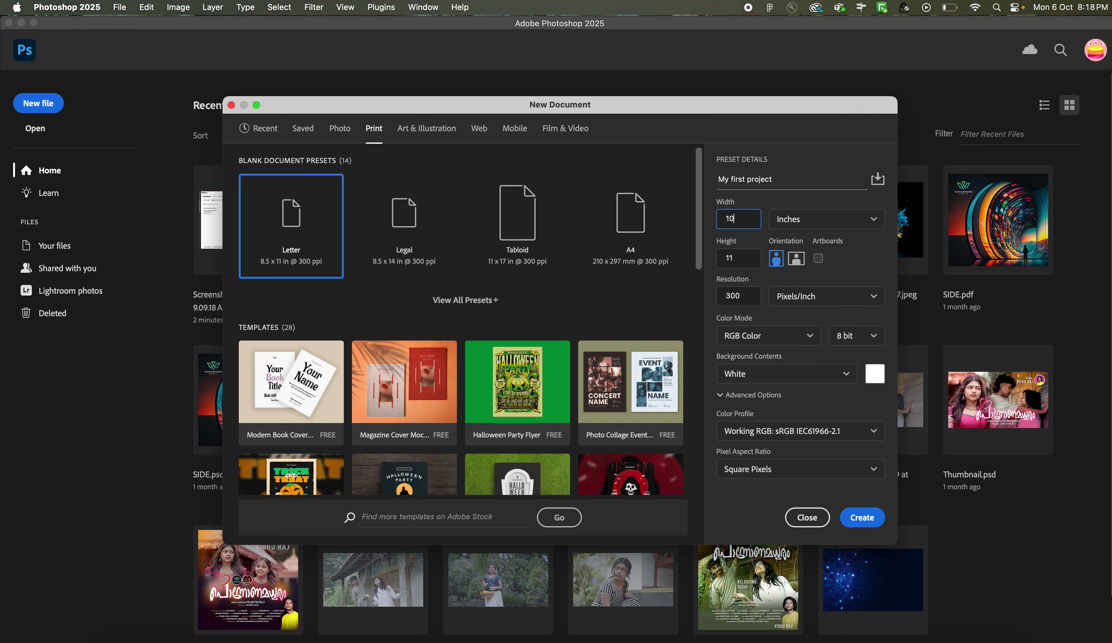
key(Tab)
text(5)
- Toggle the page orientation between landscape and portrait, ending on portrait with a 5 by 10 inch page
click(798, 264)
click(777, 259)
click(790, 261)
click(777, 265)
- Check the resolution and its unit, and set the document's color mode to CMYK Color
click(746, 300)
click(817, 302)
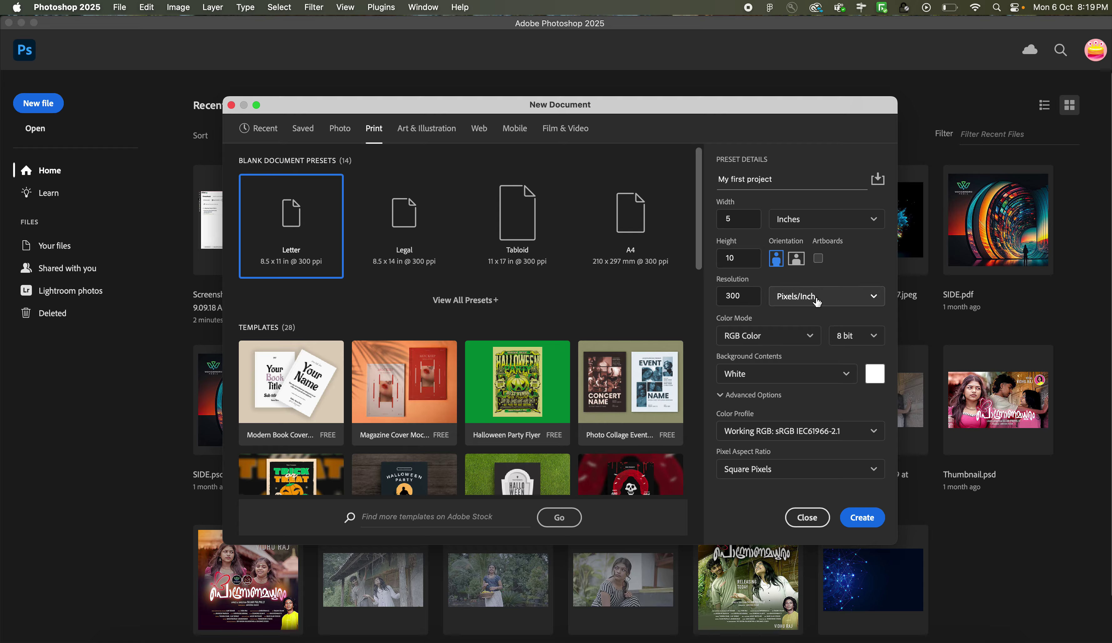
click(819, 302)
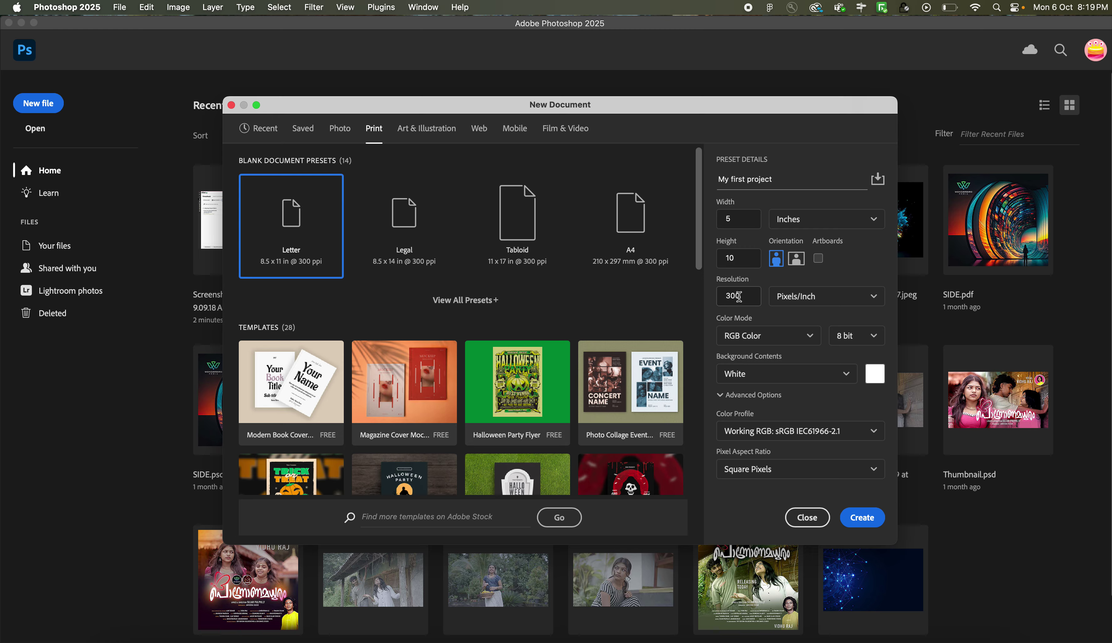
double_click(751, 299)
click(763, 339)
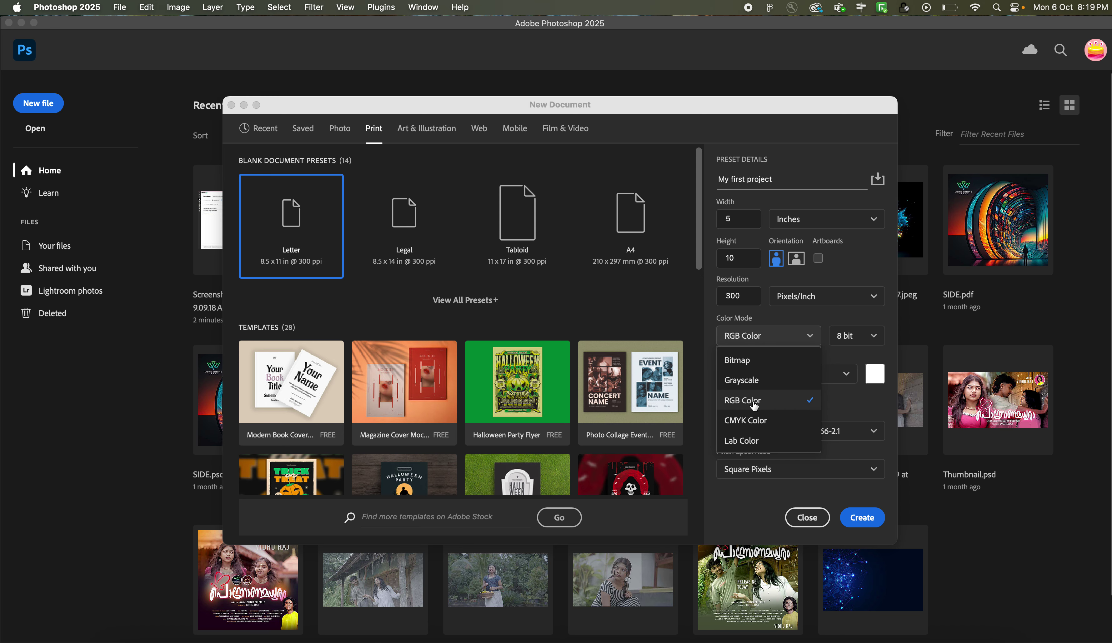
click(753, 424)
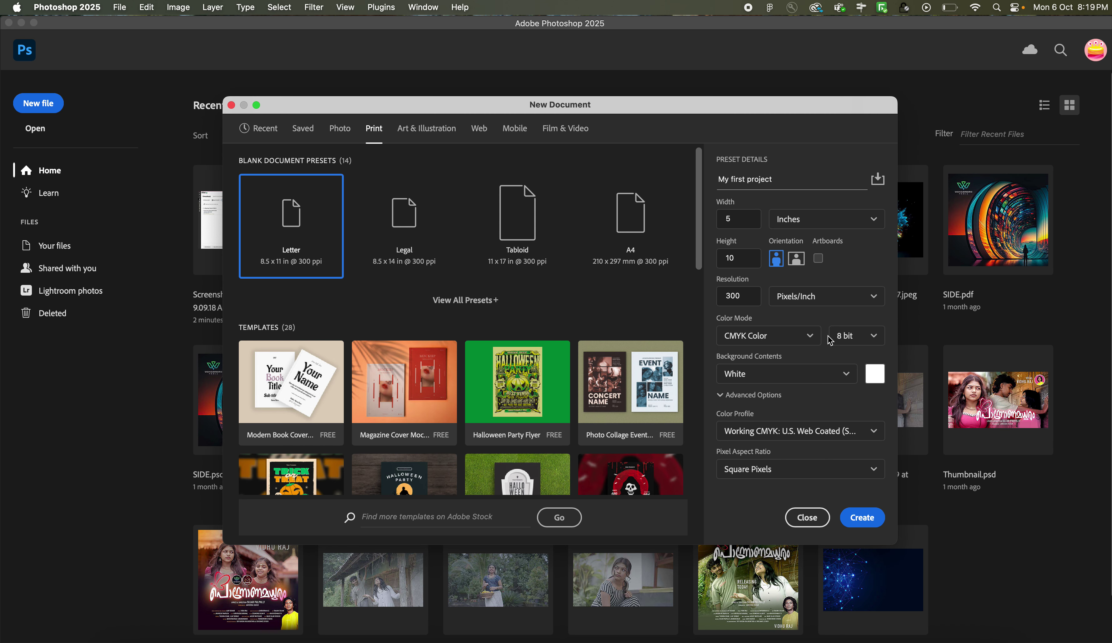
- Review the available options for bit depth, background contents and pixel aspect ratio
click(859, 341)
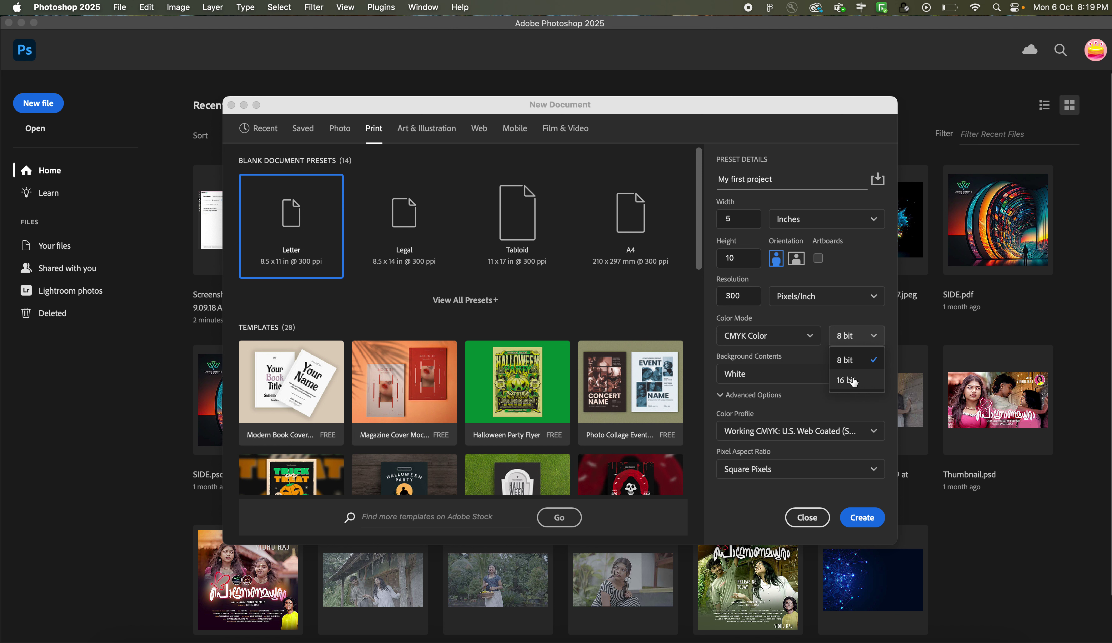
click(854, 323)
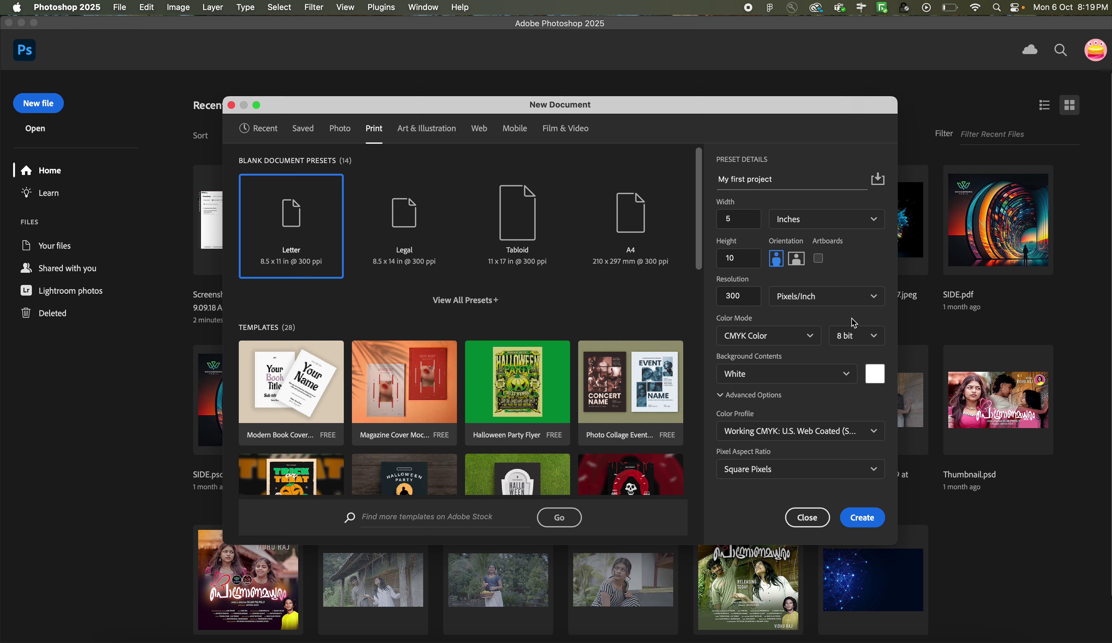
click(791, 380)
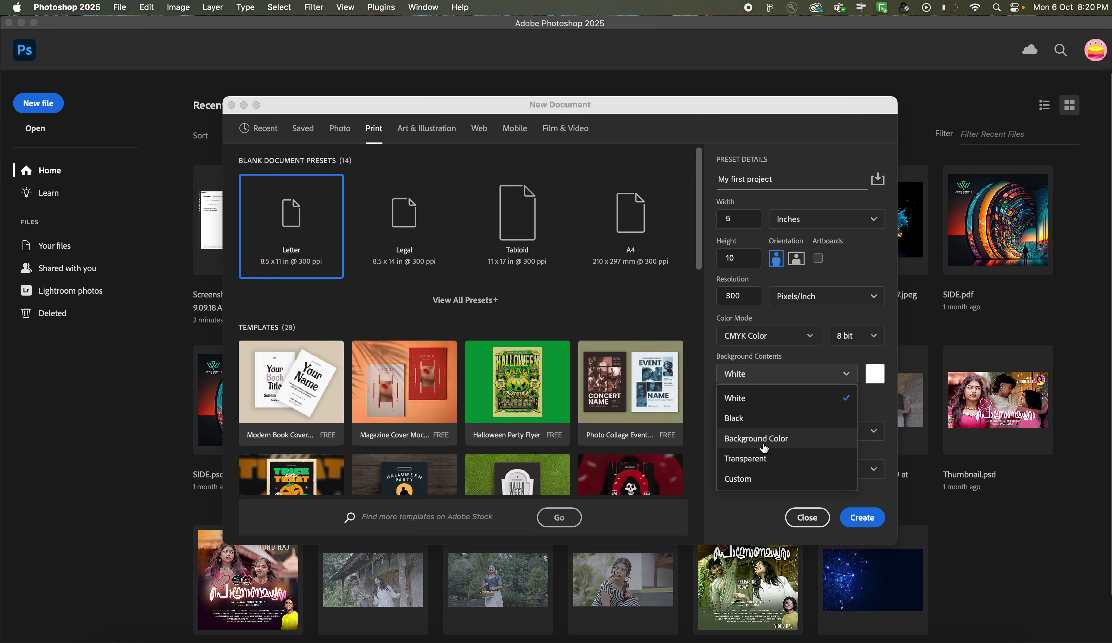
click(786, 354)
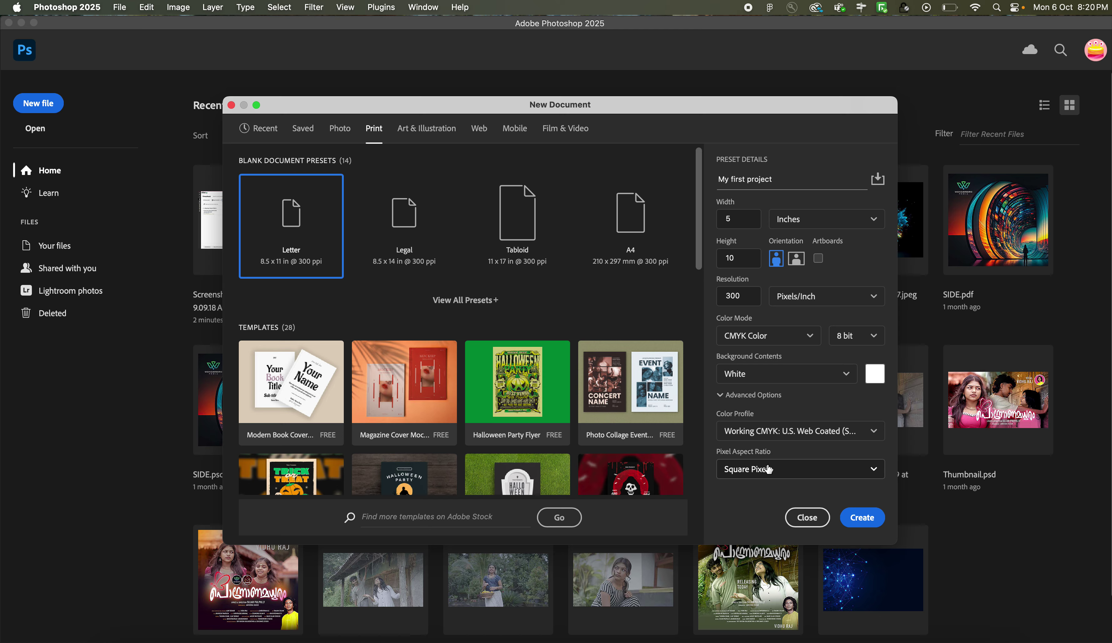
click(778, 471)
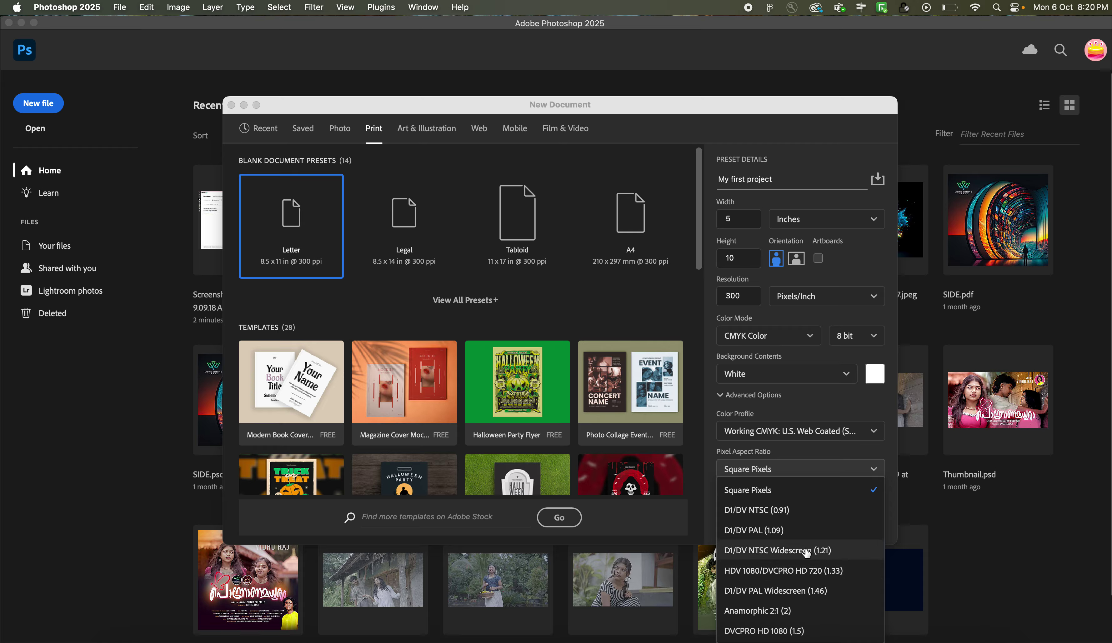
click(812, 453)
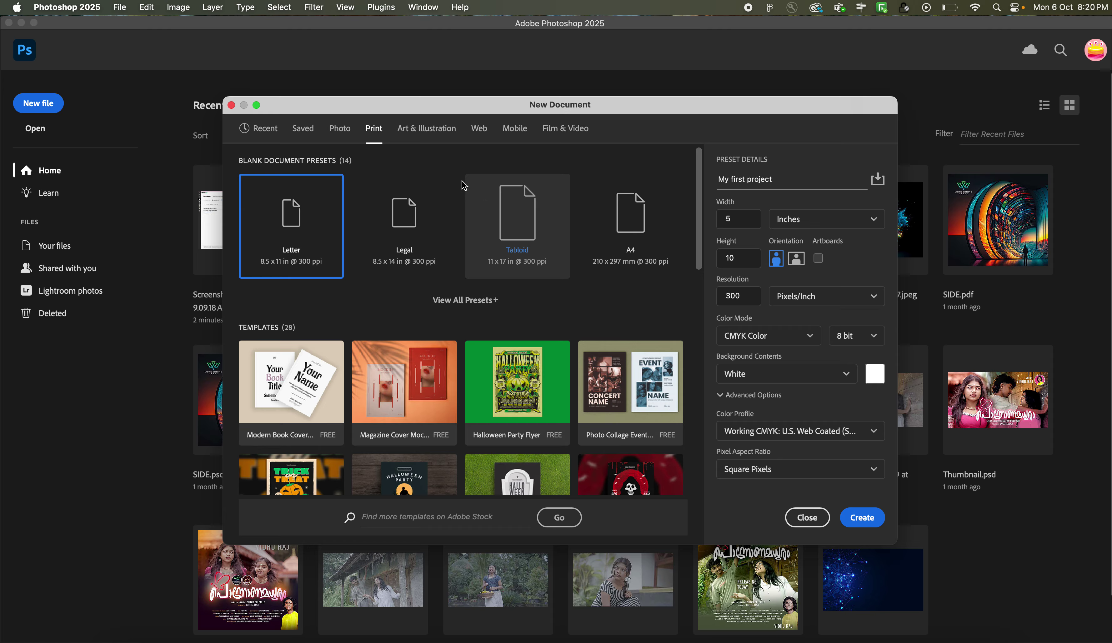
- Choose the Web Medium blank document preset of 1440 x 900 px and check its resolution and color mode
click(484, 138)
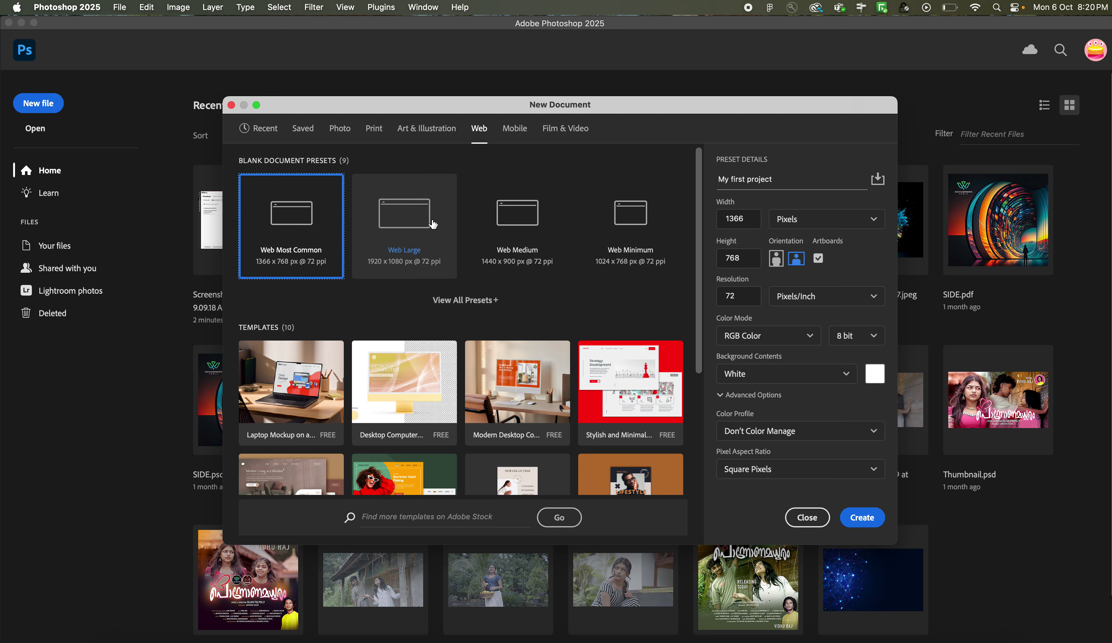
click(547, 218)
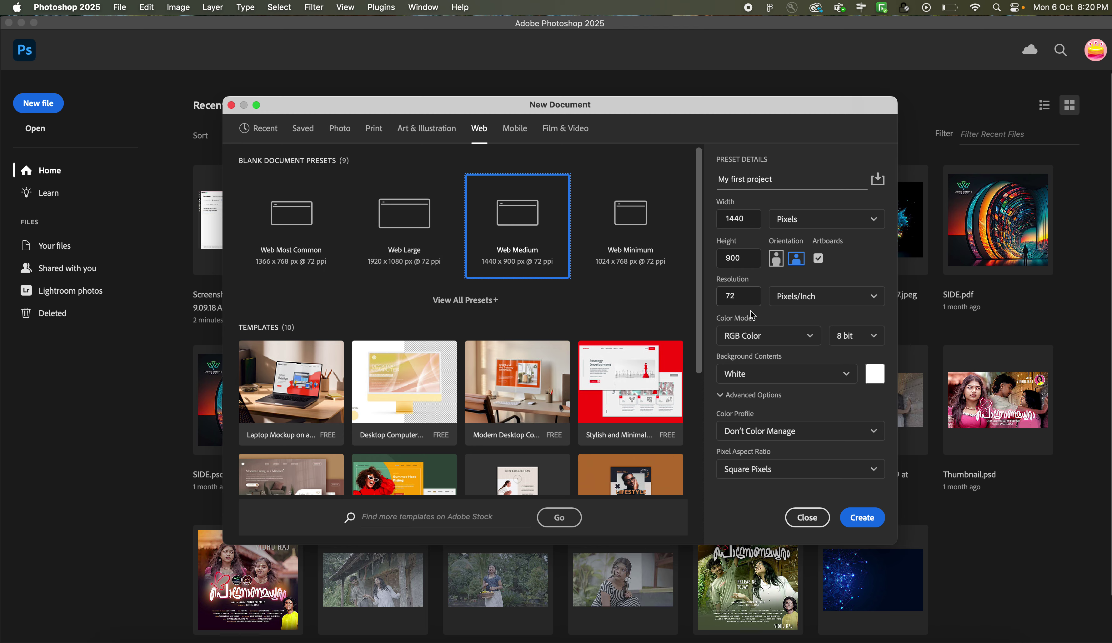
click(745, 297)
drag(745, 297, 723, 297)
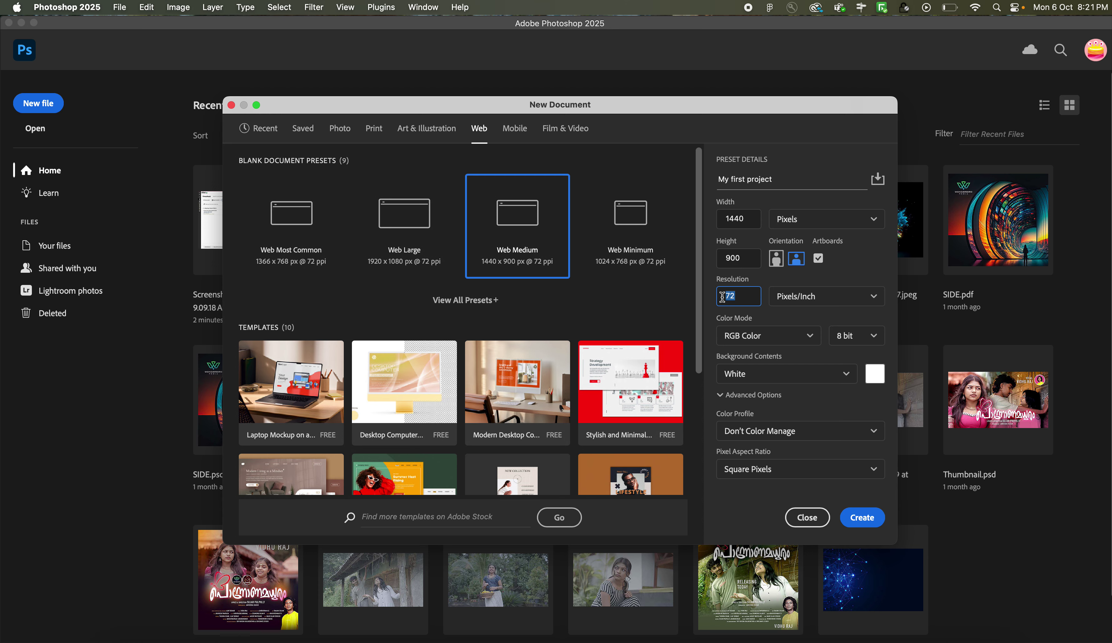
click(783, 341)
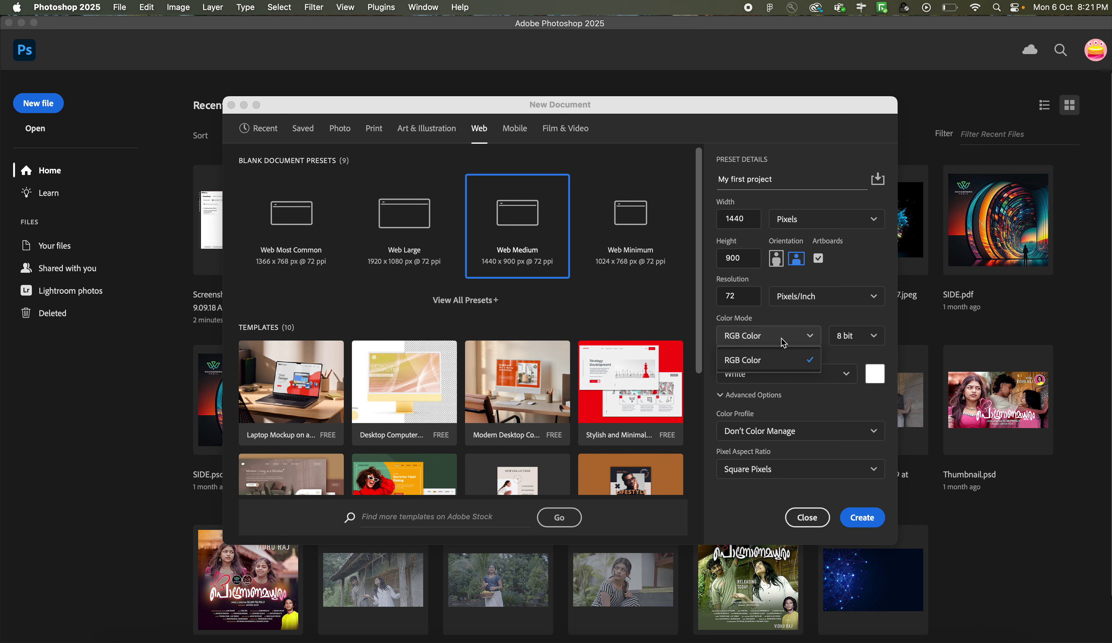
click(718, 295)
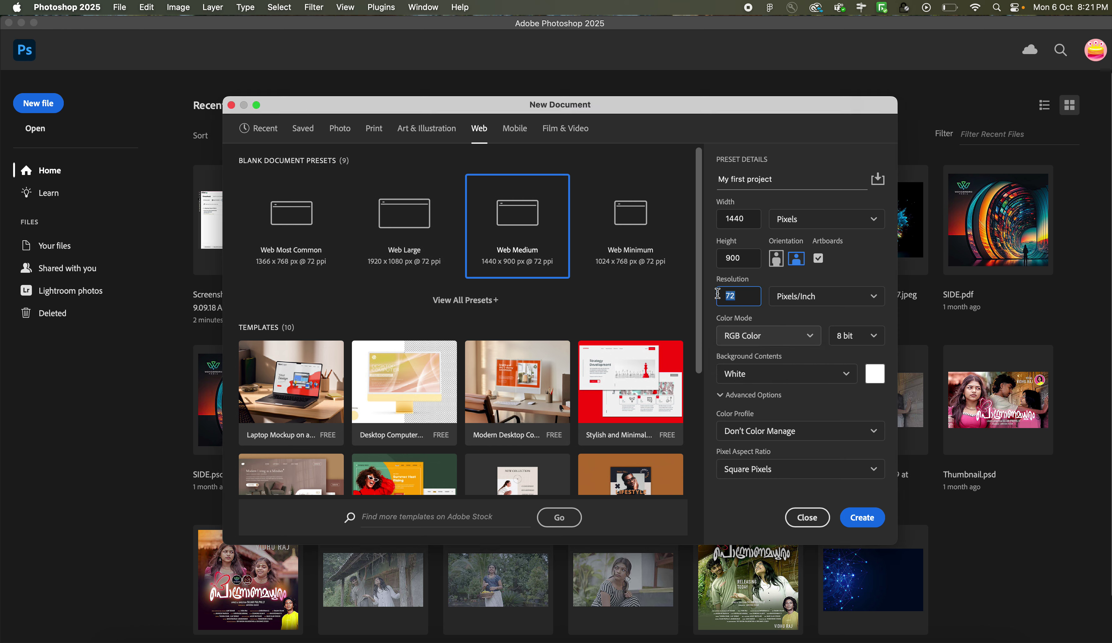
click(772, 320)
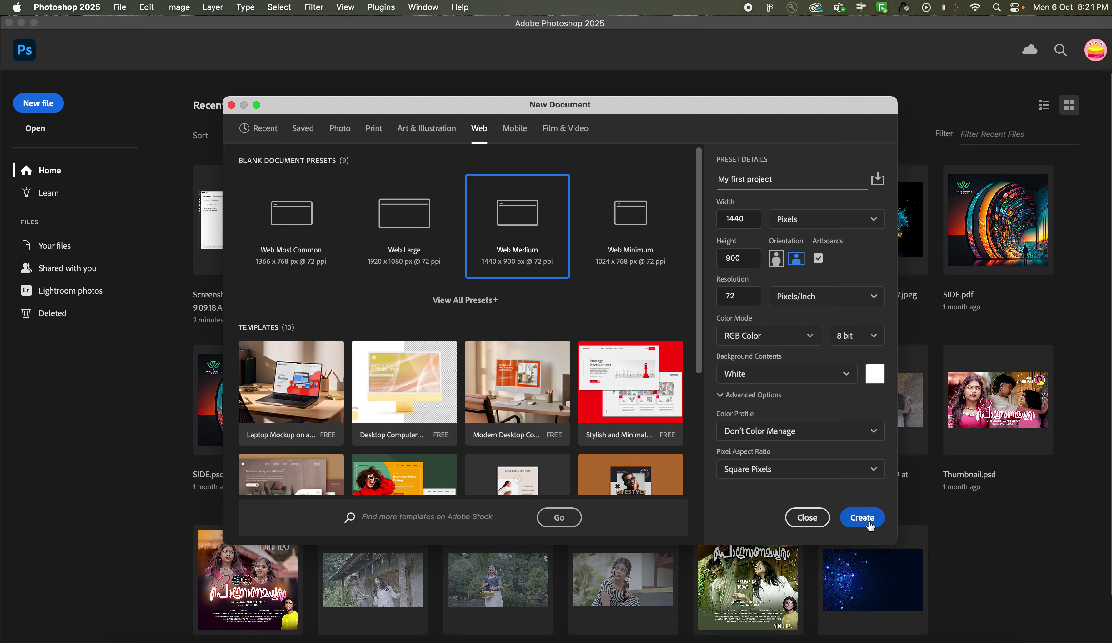
- Review the document name and the option to save the settings as a preset, leaving it without saving
drag(788, 176, 663, 169)
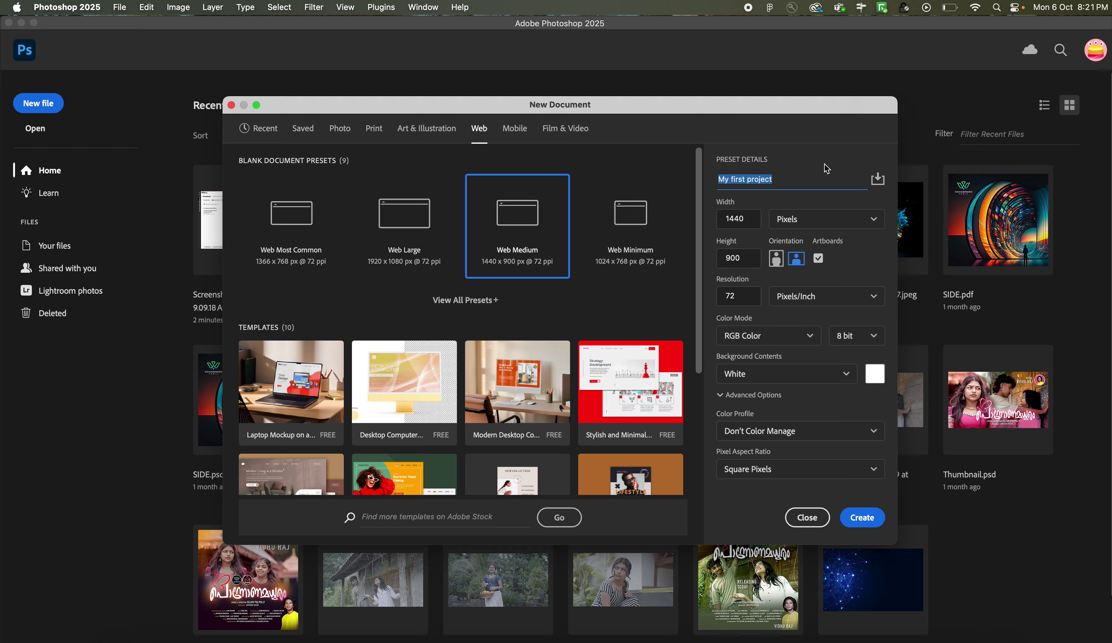
click(878, 179)
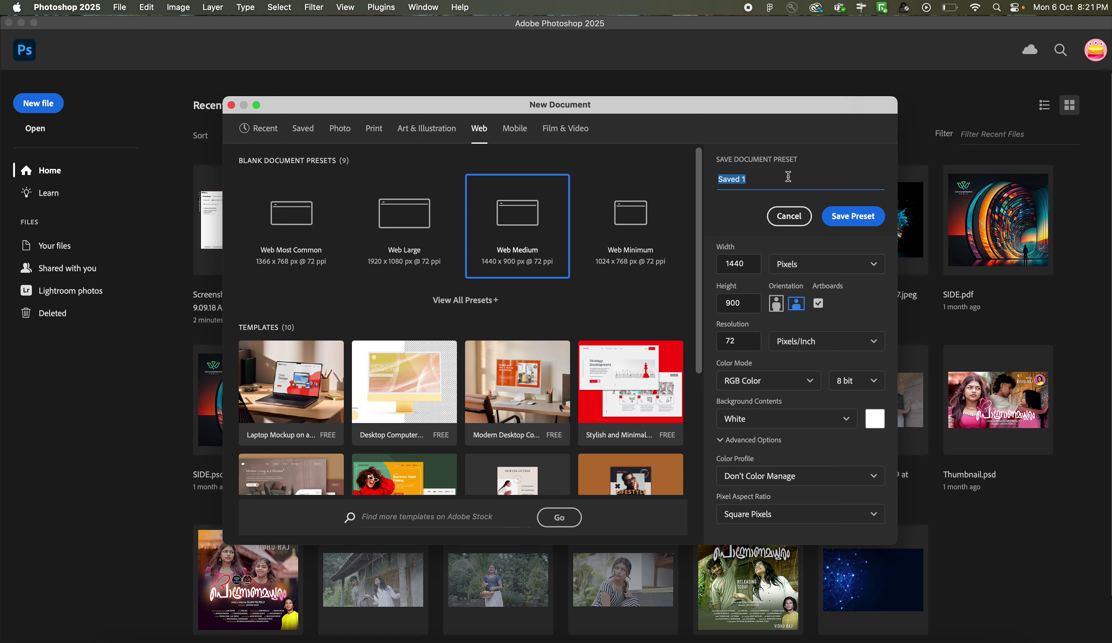
click(778, 181)
triple_click(778, 182)
click(788, 221)
triple_click(780, 180)
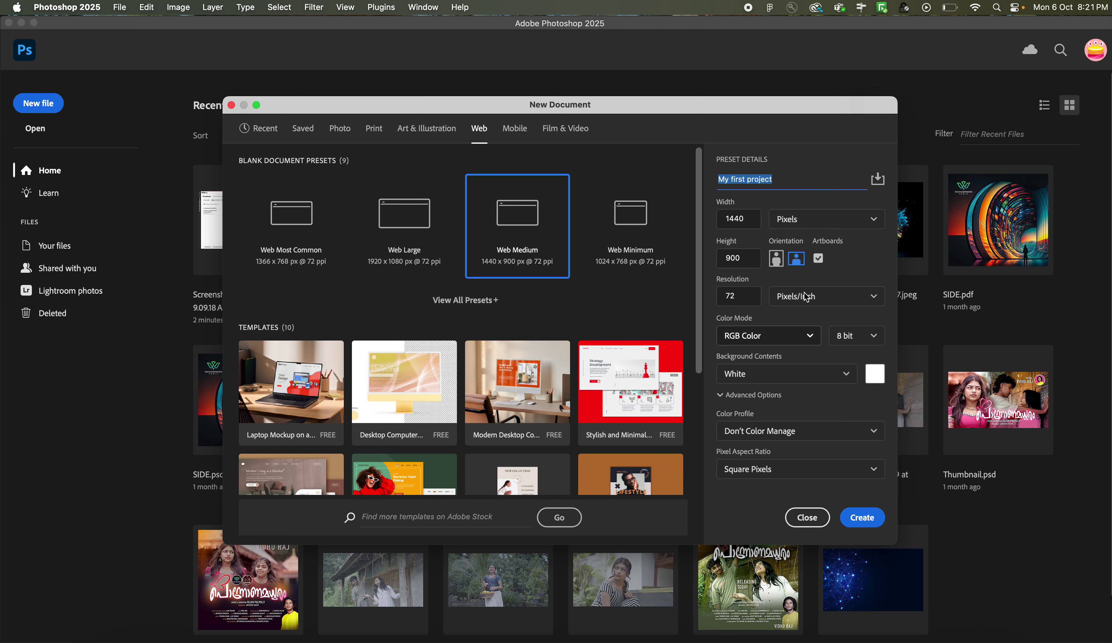
- Create the document "My first project" with the Web Medium settings and select Artboard 1
click(865, 527)
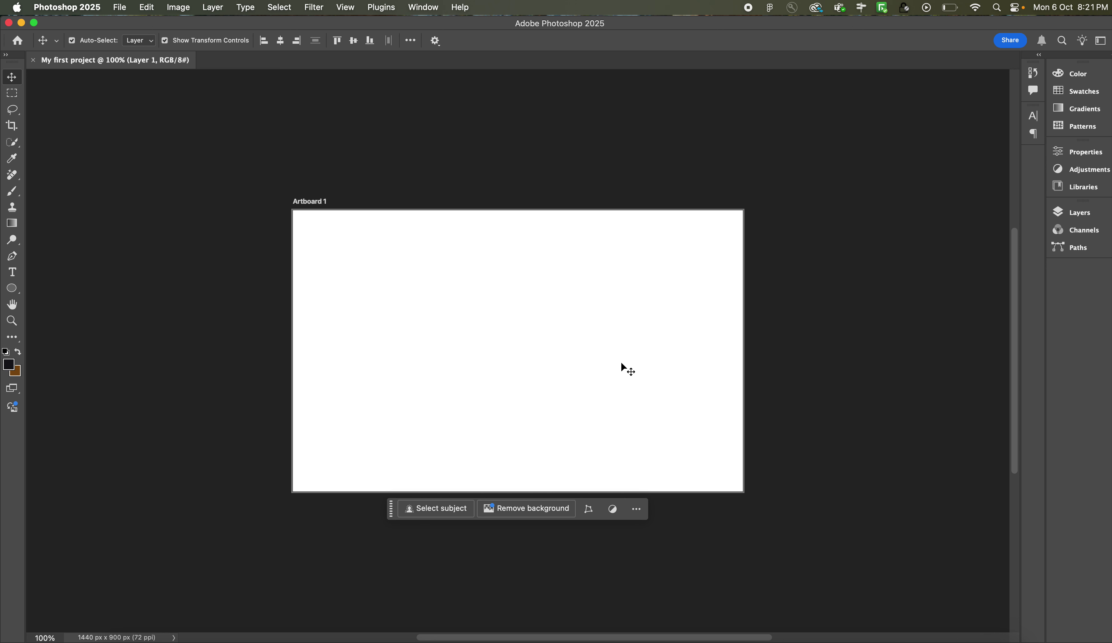
click(317, 202)
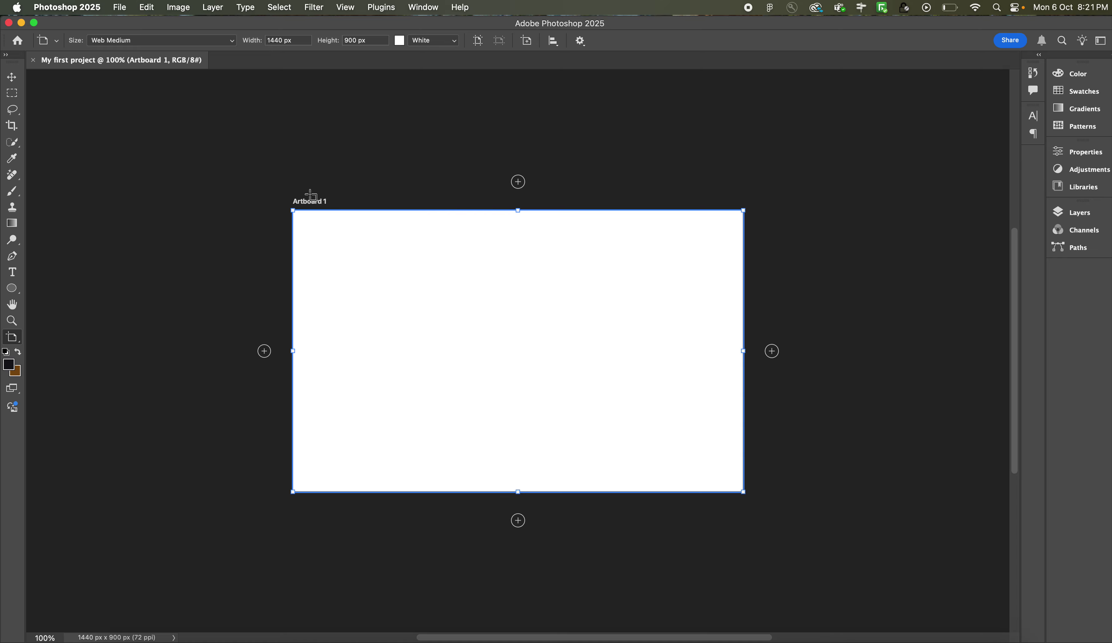
- Add a second artboard on the right side of Artboard 1, and undo the addition
scroll(311, 196, right, 3)
scroll(311, 196, down, 1)
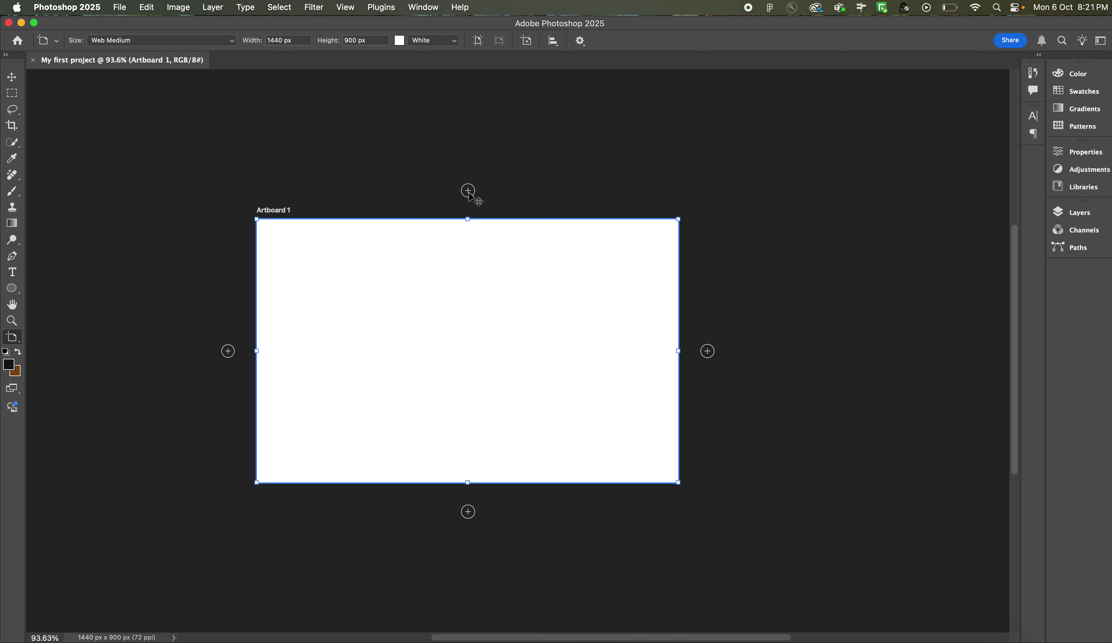
click(707, 352)
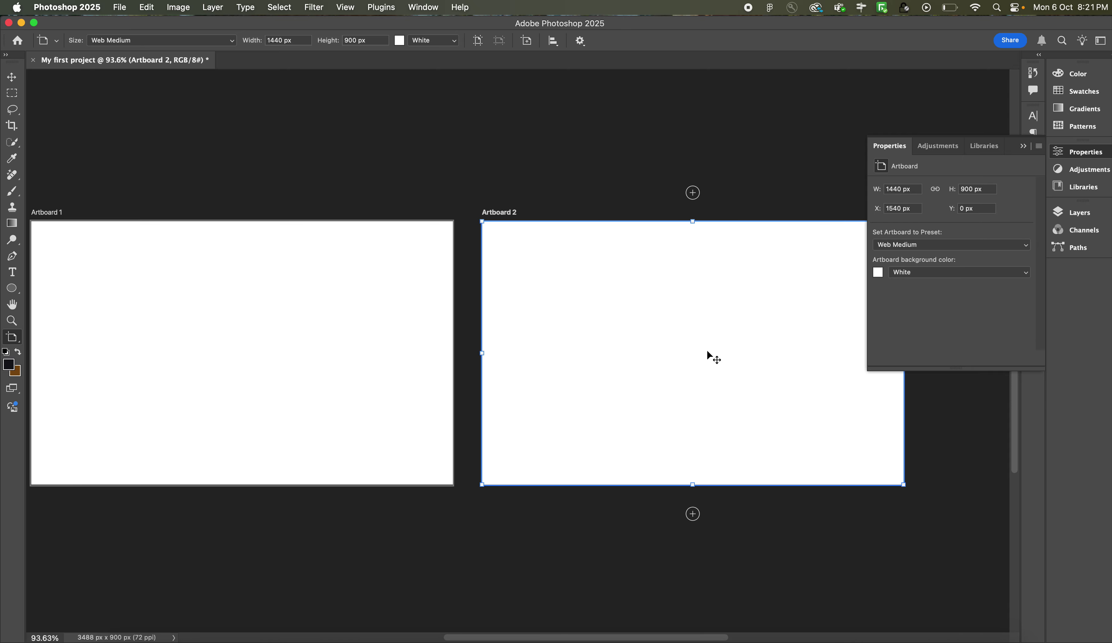
key(super+z)
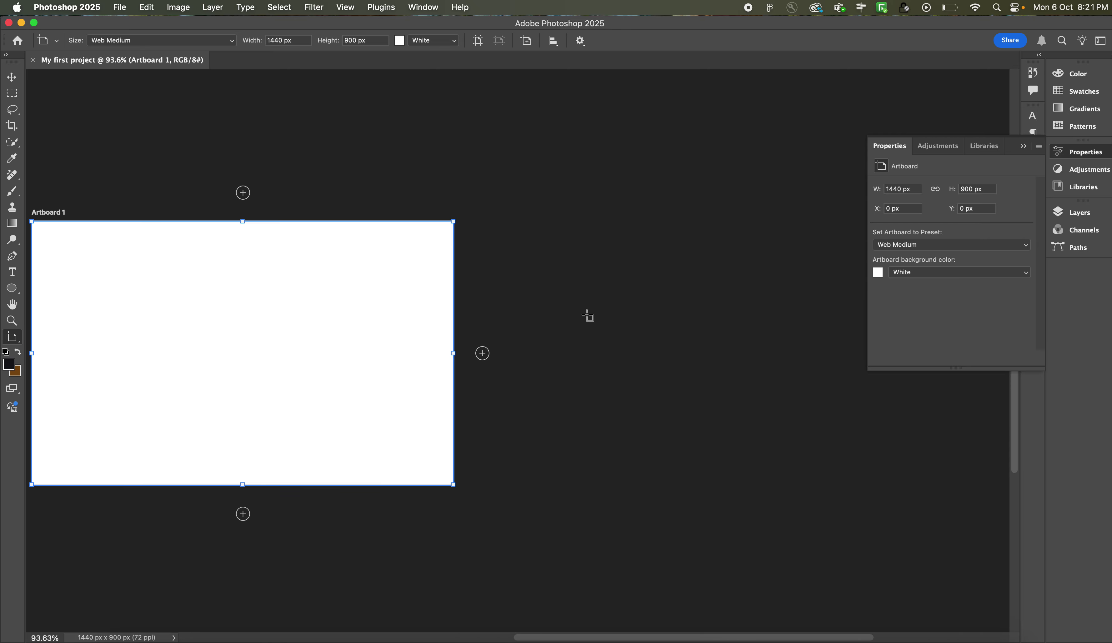
- Switch between the Move, Rectangular Marquee and Lasso tools to compare their options, ending on the Move tool
click(11, 77)
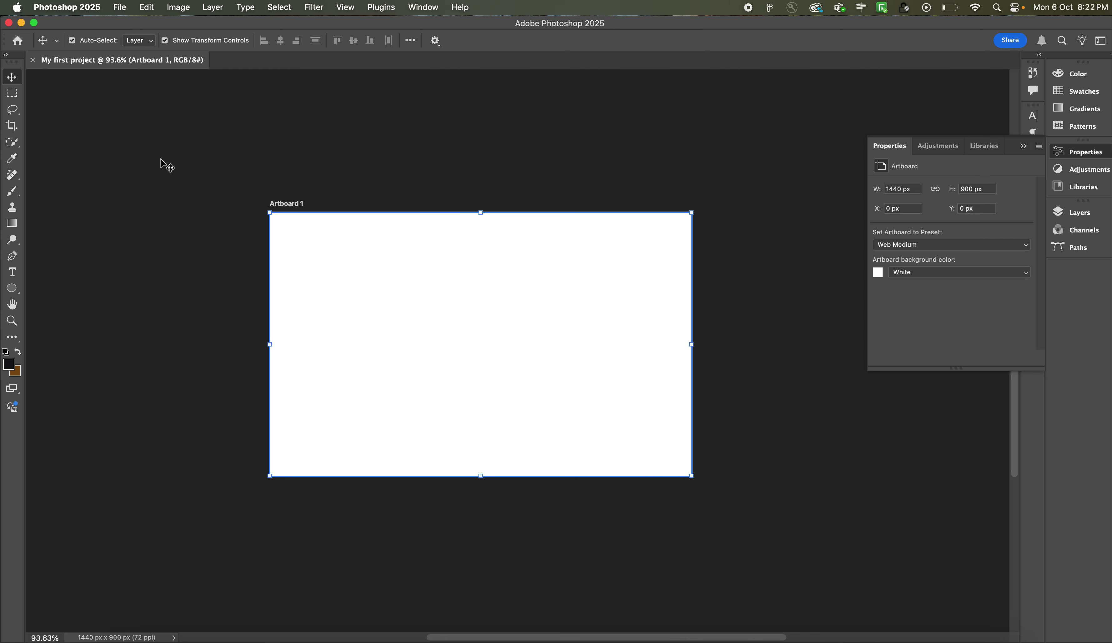
click(15, 98)
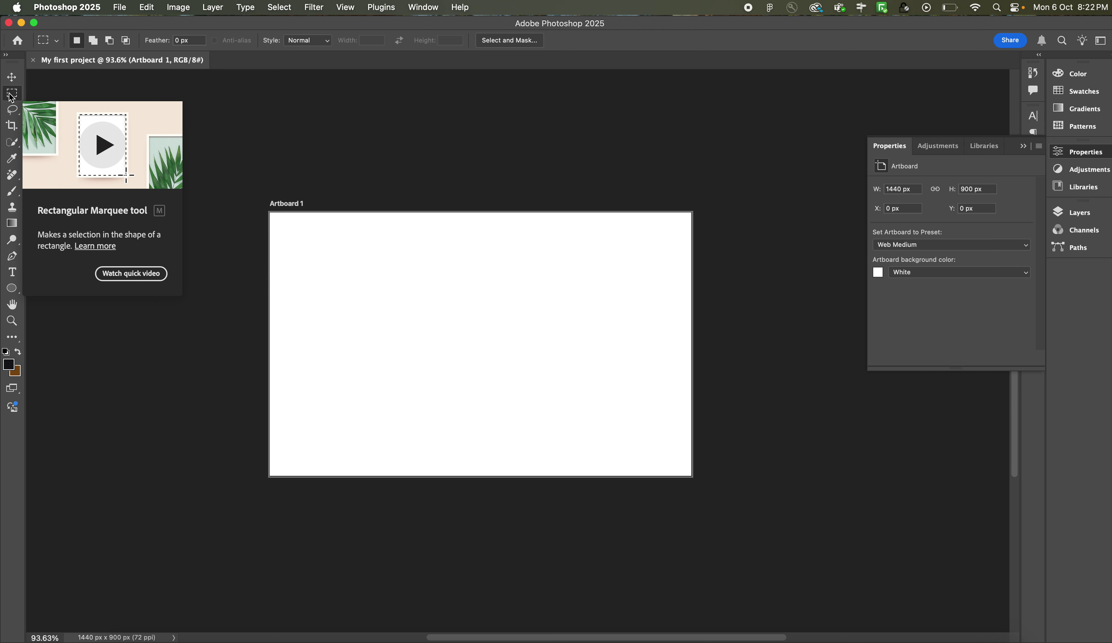
click(14, 81)
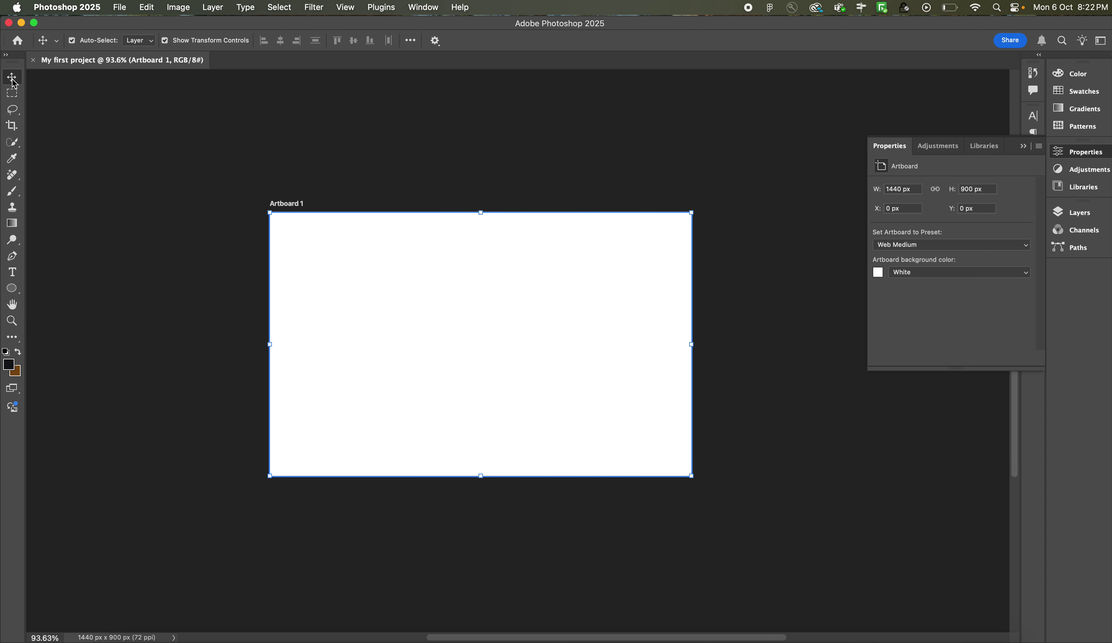
click(13, 109)
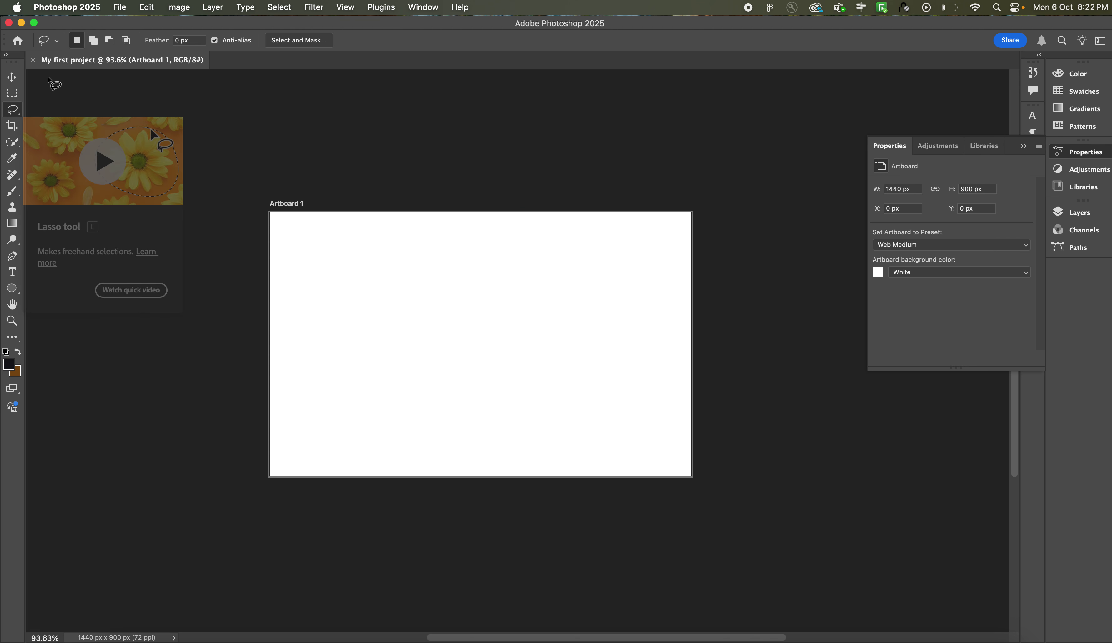
click(11, 92)
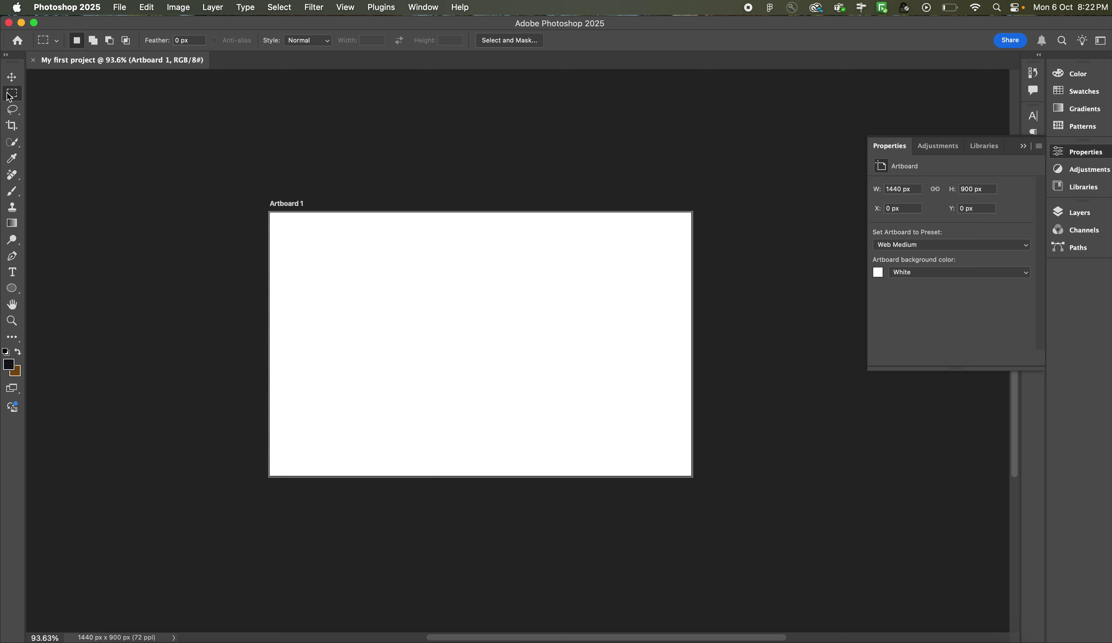
click(11, 81)
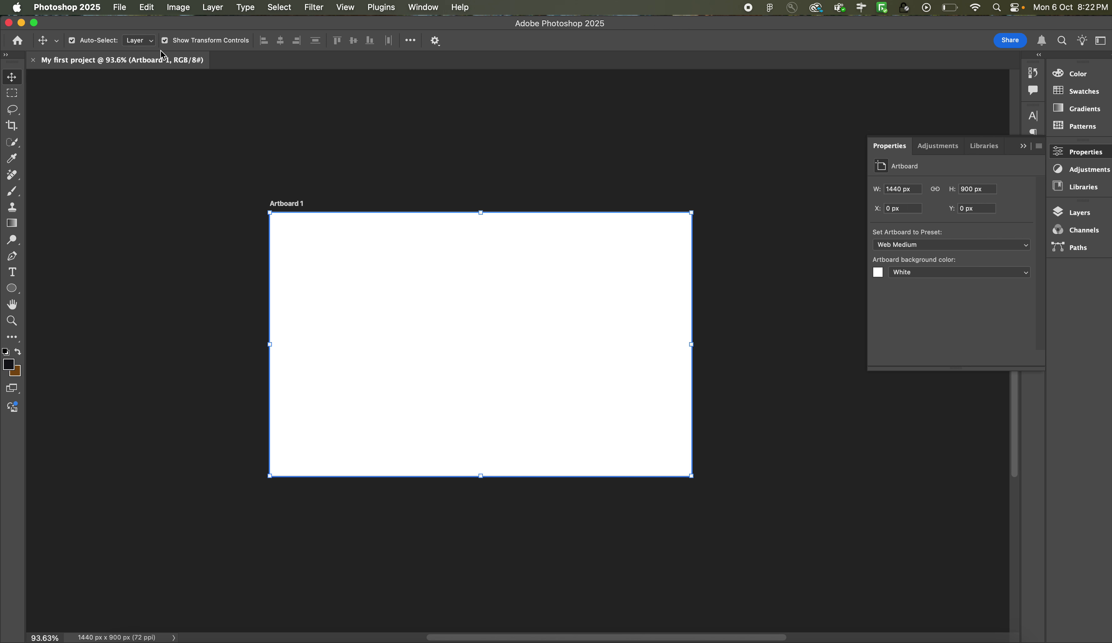
- Review the selection modes and style choices of the Rectangular Marquee tool, and the options of the Lasso tool
click(13, 93)
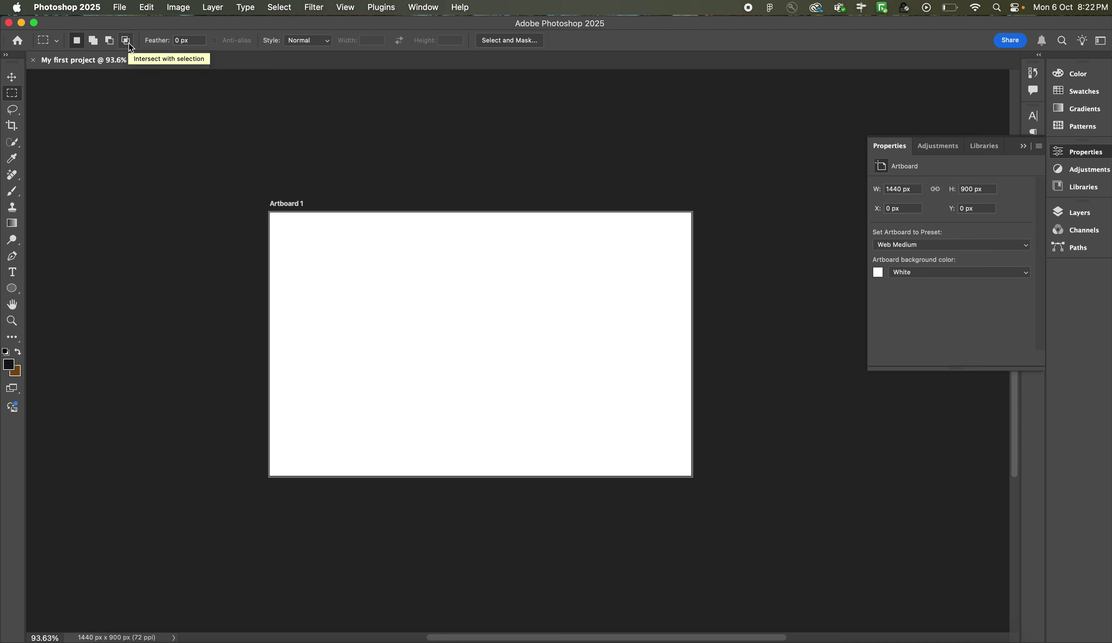
click(326, 41)
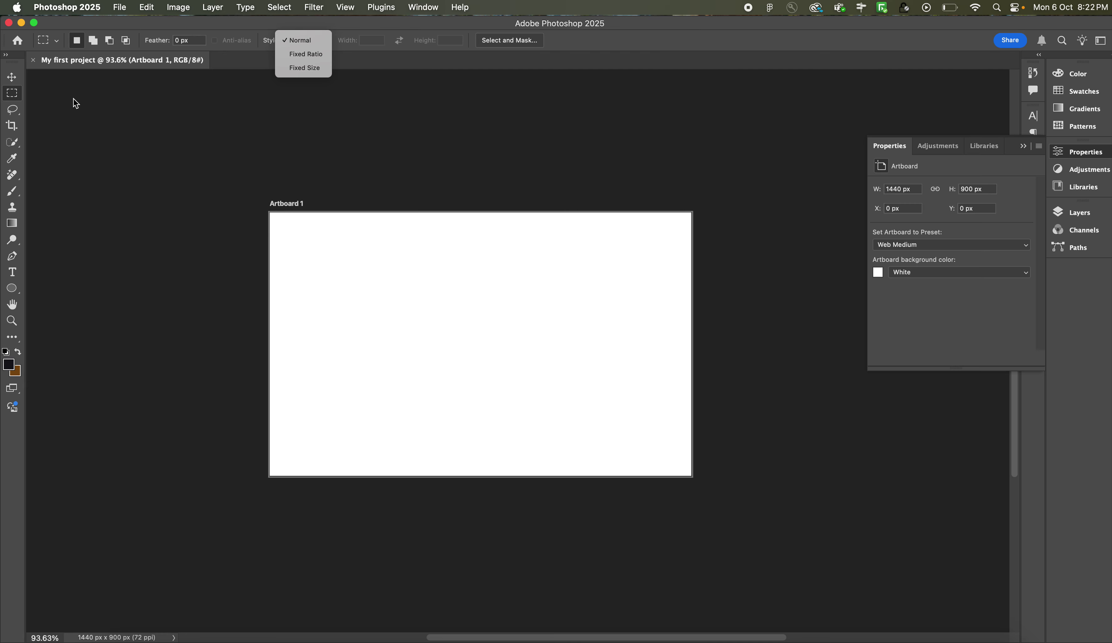
click(11, 113)
click(11, 114)
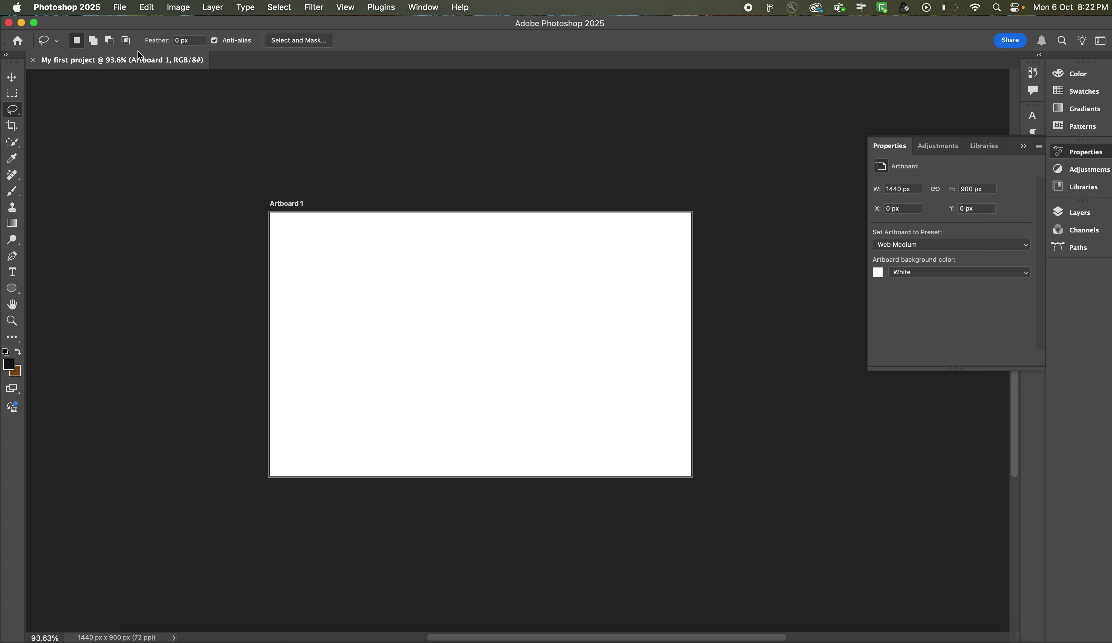
- Apply the "Crop 5 inch x 3 inch 300 ppi" preset to the Crop tool and return to the Move tool
click(13, 129)
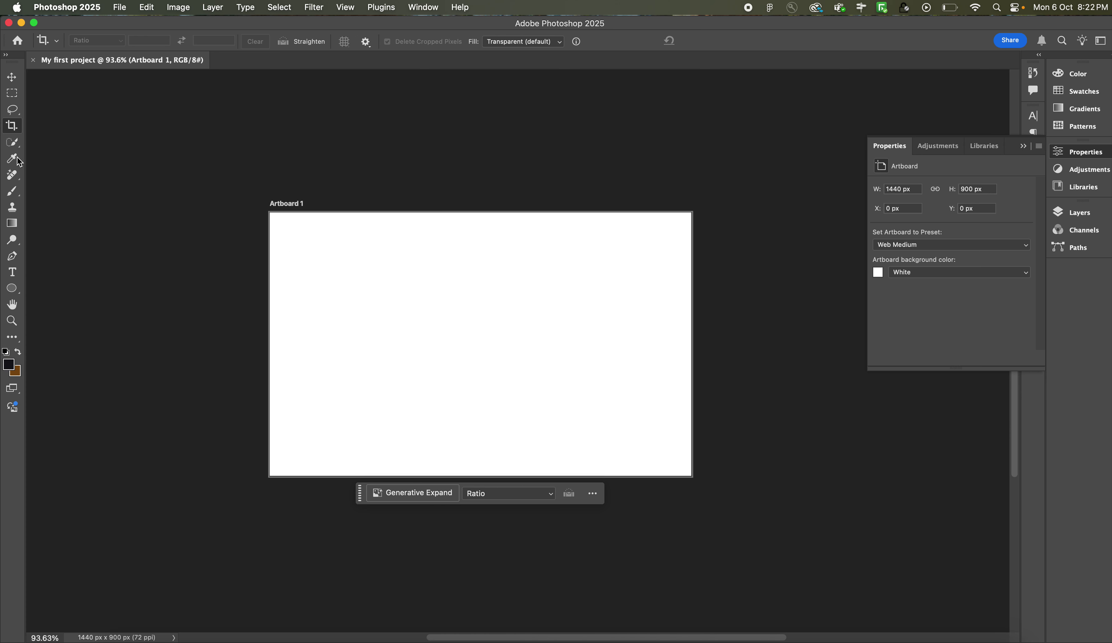
click(58, 41)
click(87, 78)
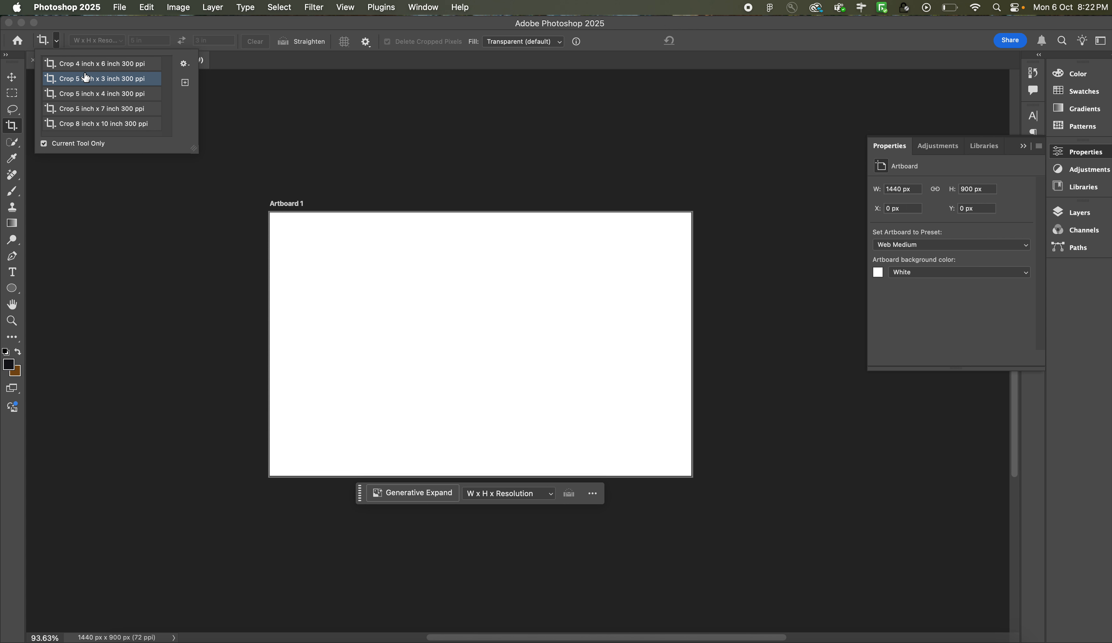
click(109, 84)
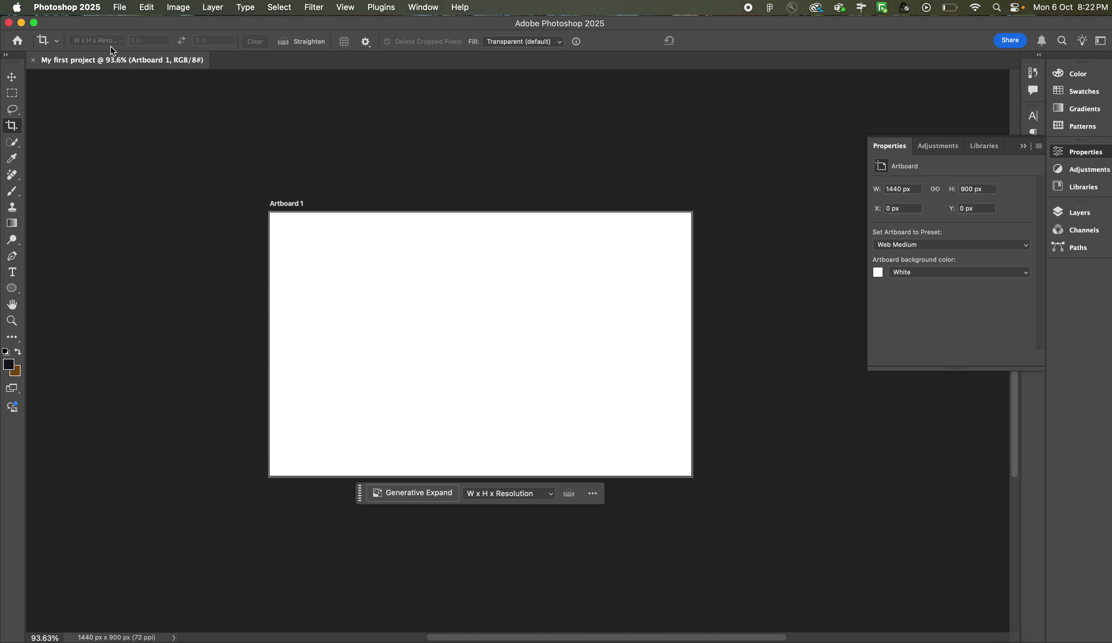
click(10, 79)
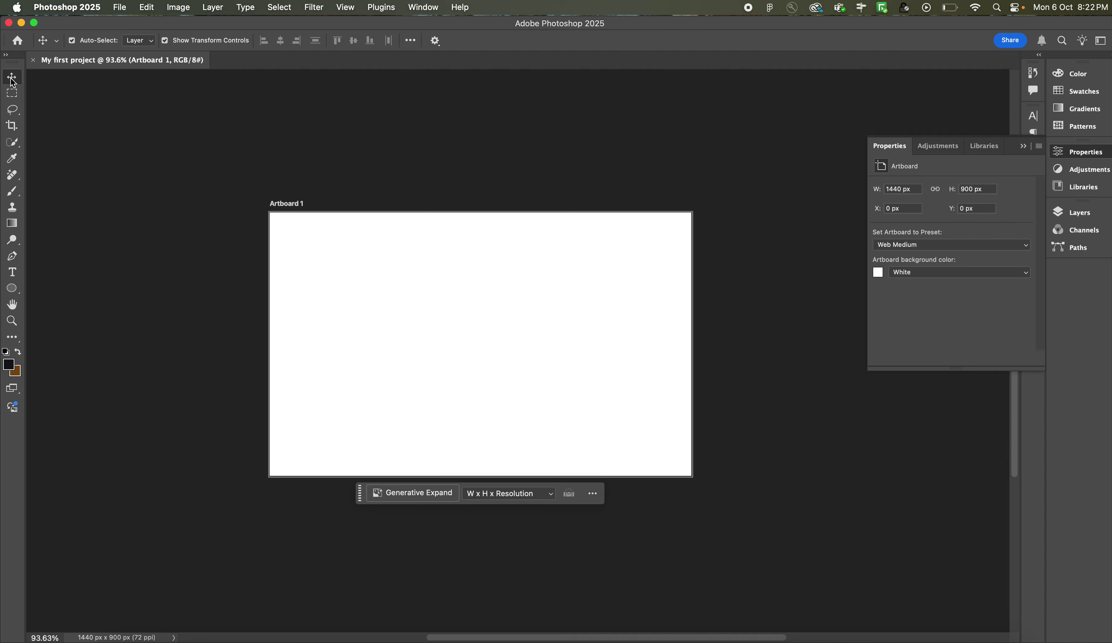
- Look through the options of the Quick Selection, Eyedropper, Brush and Gradient tools, and return to the Move tool
click(12, 145)
click(12, 159)
click(12, 193)
click(13, 222)
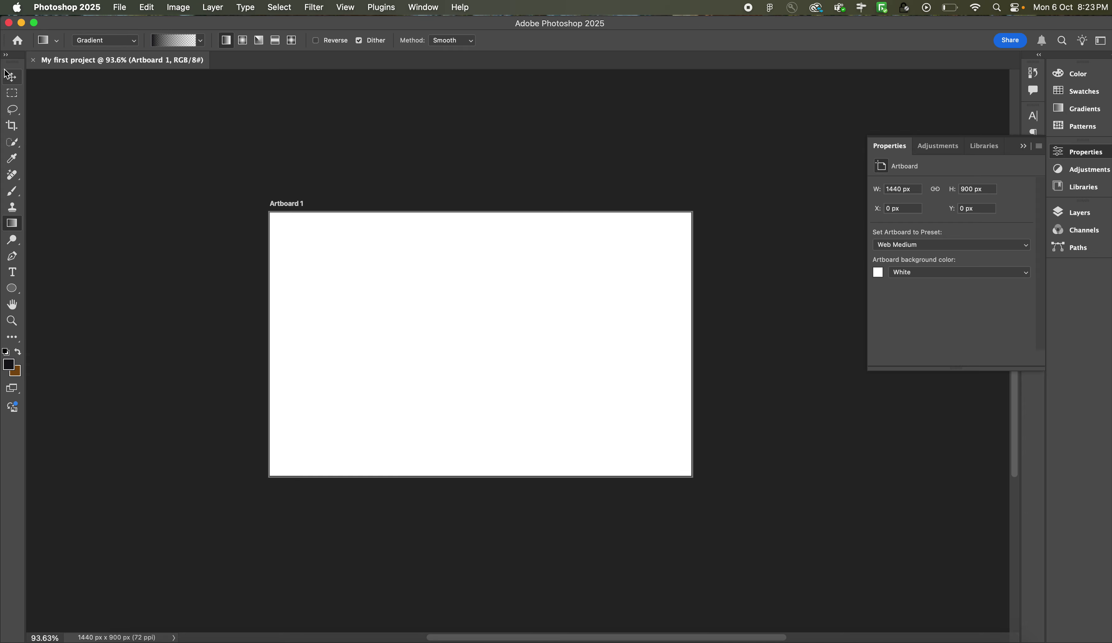
click(9, 78)
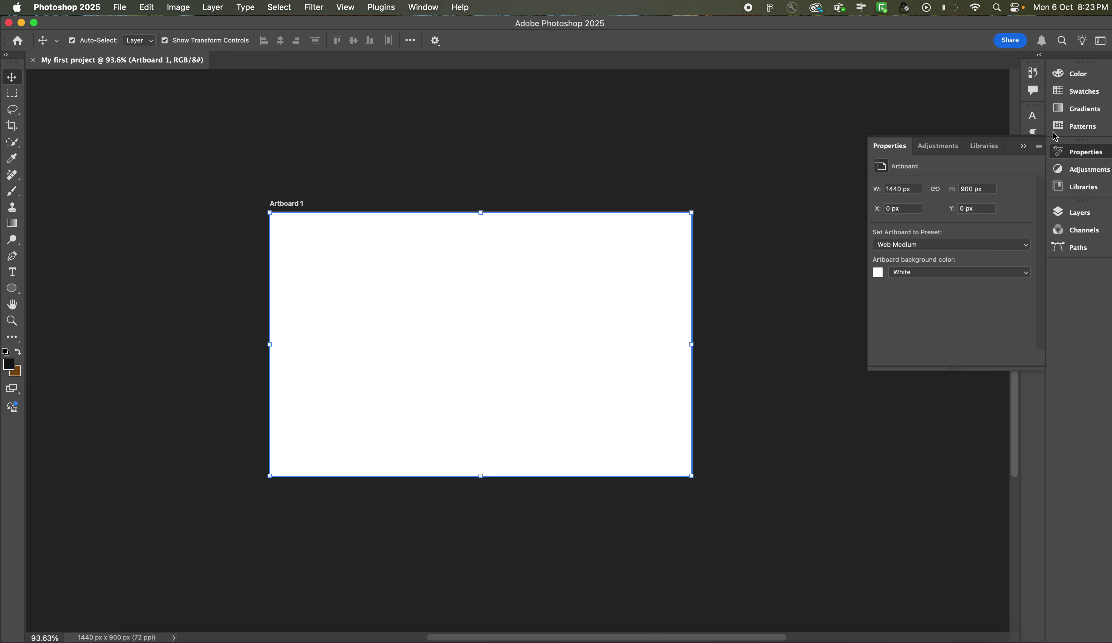
- Collapse the artboard properties and draw a wide rectangular marquee selection across the middle and right part of Artboard 1
click(1024, 147)
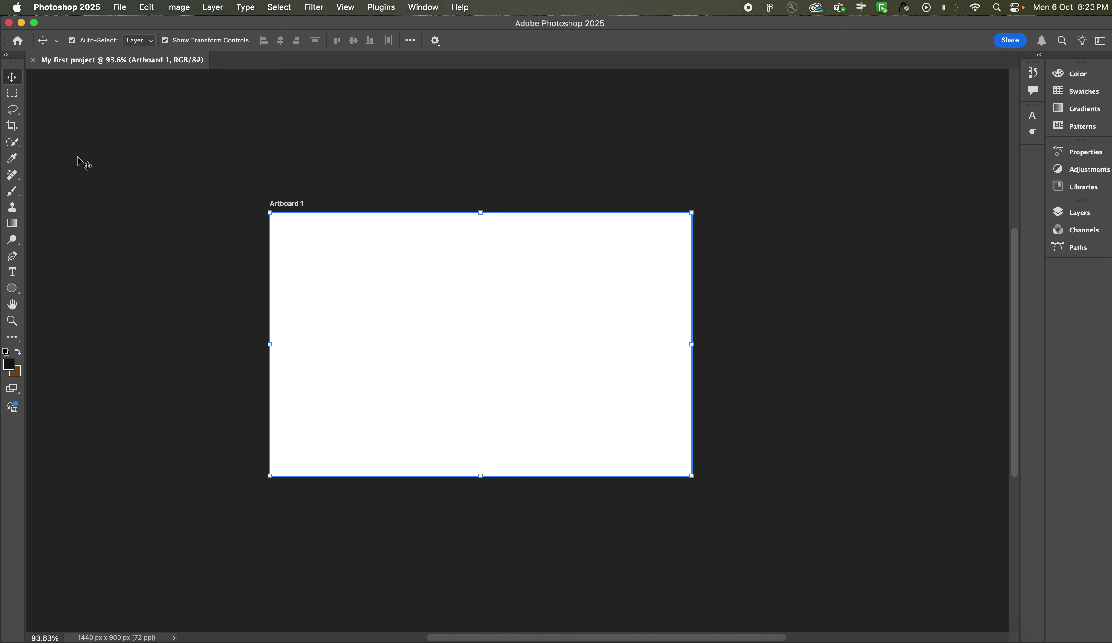
click(12, 93)
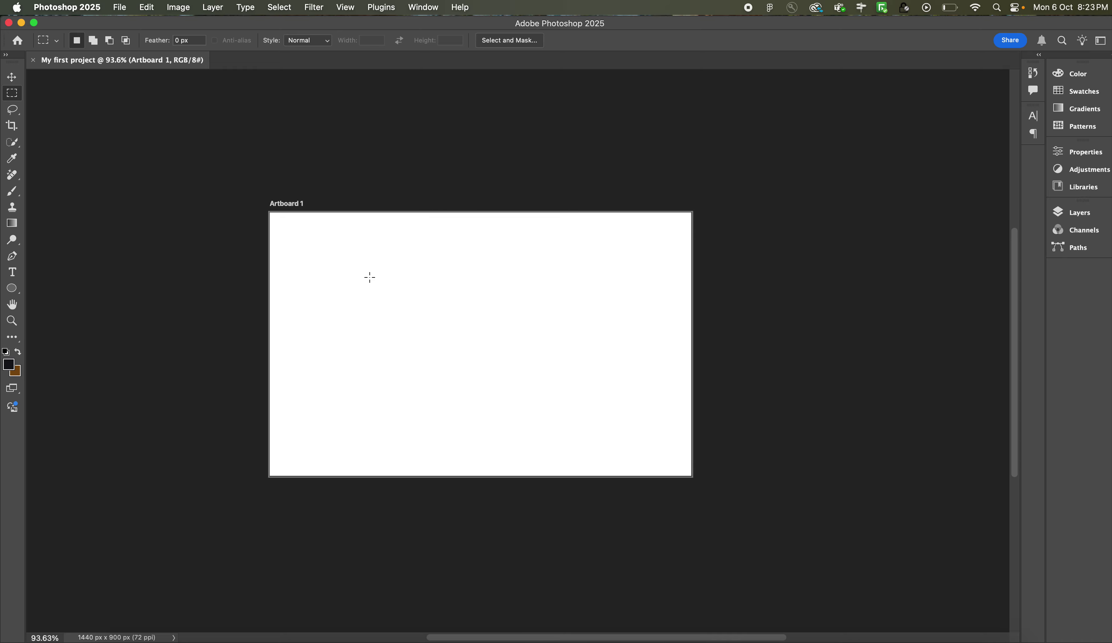
drag(365, 270, 656, 390)
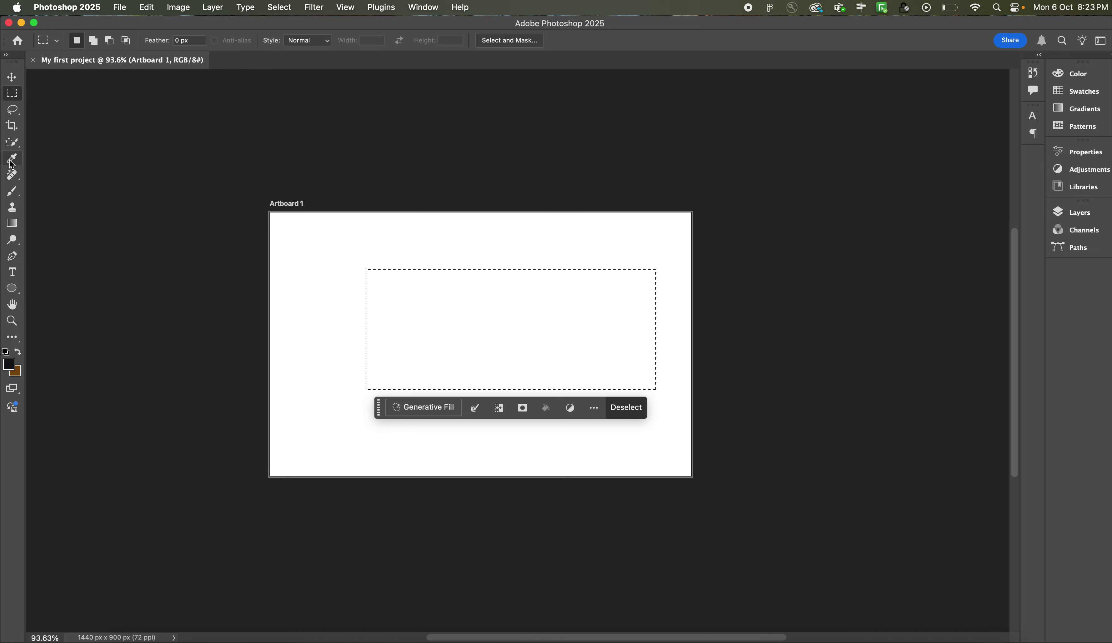
- With the Brush tool active, set the foreground color to violet-blue #674af6 and try to fill the marquee selection with it
click(15, 193)
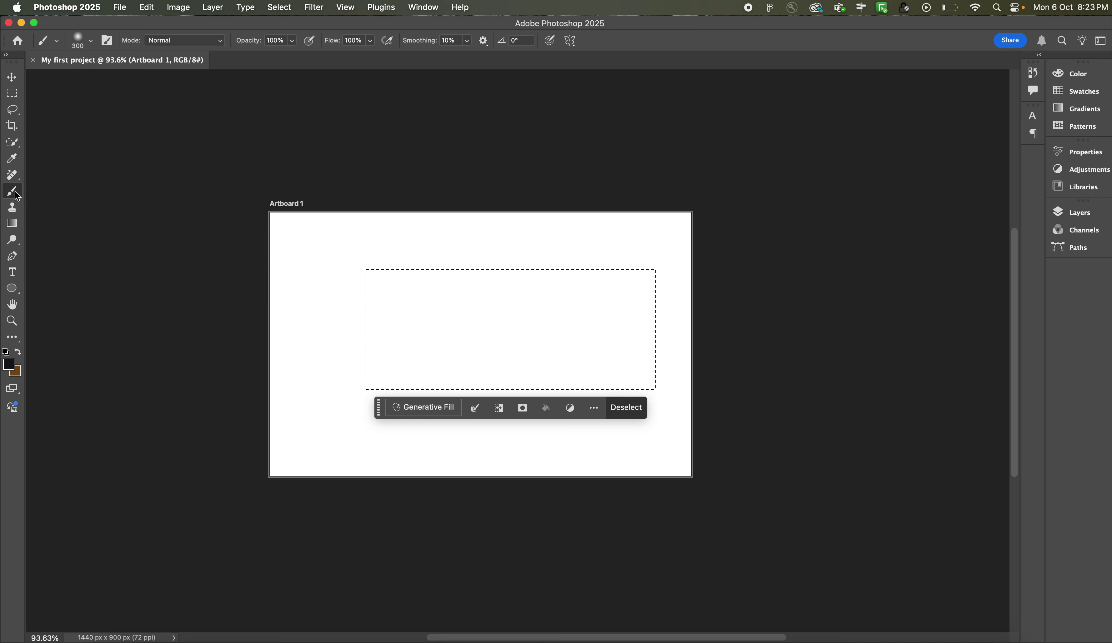
right_click(17, 197)
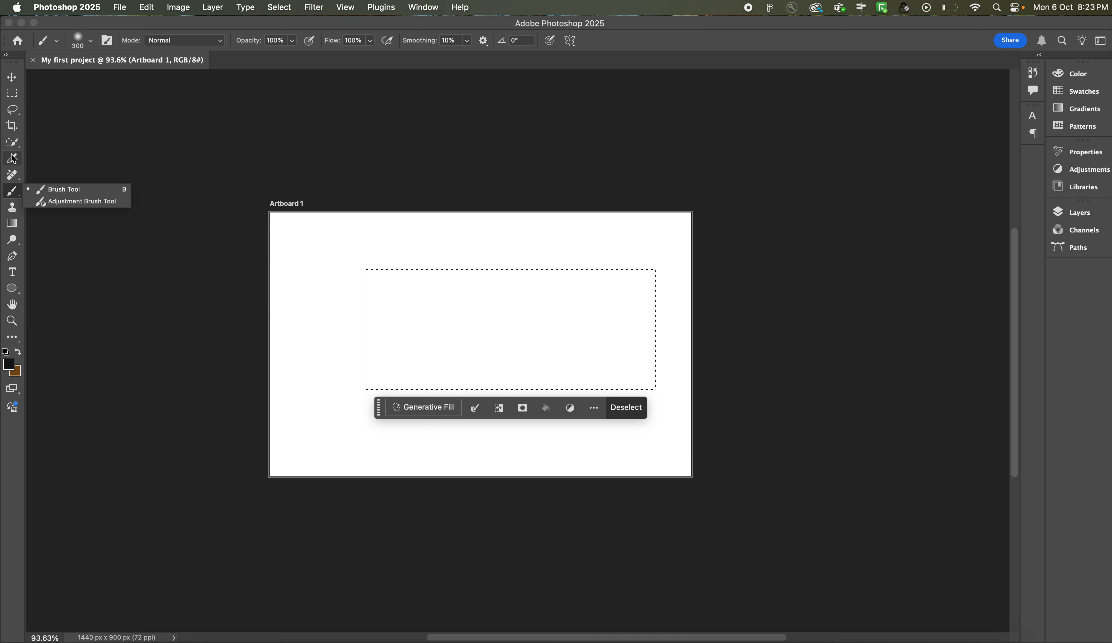
click(10, 367)
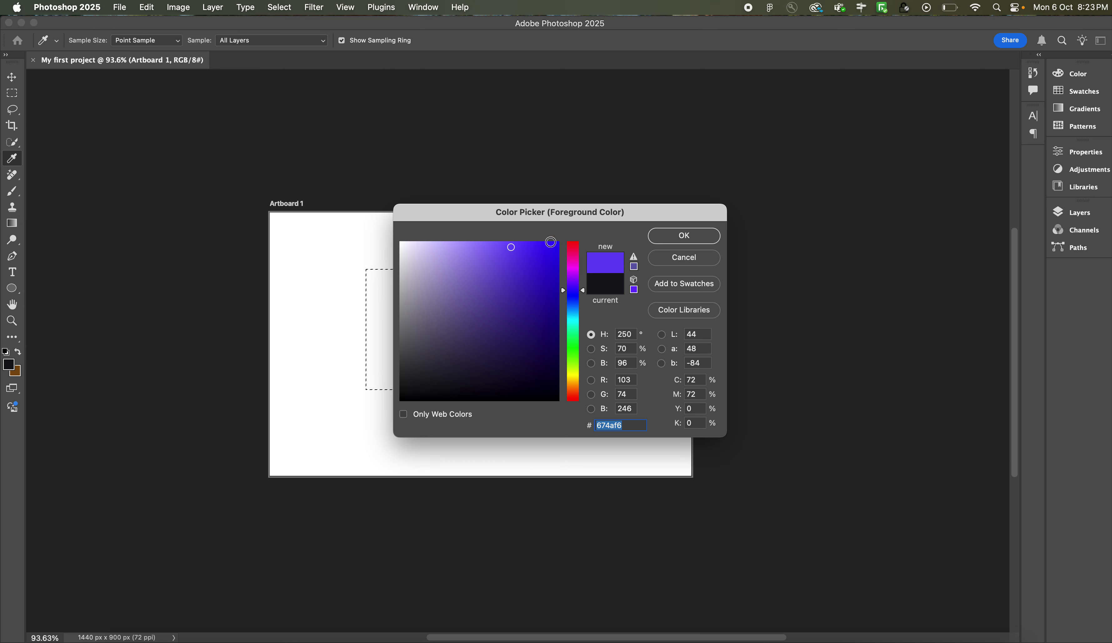
click(692, 237)
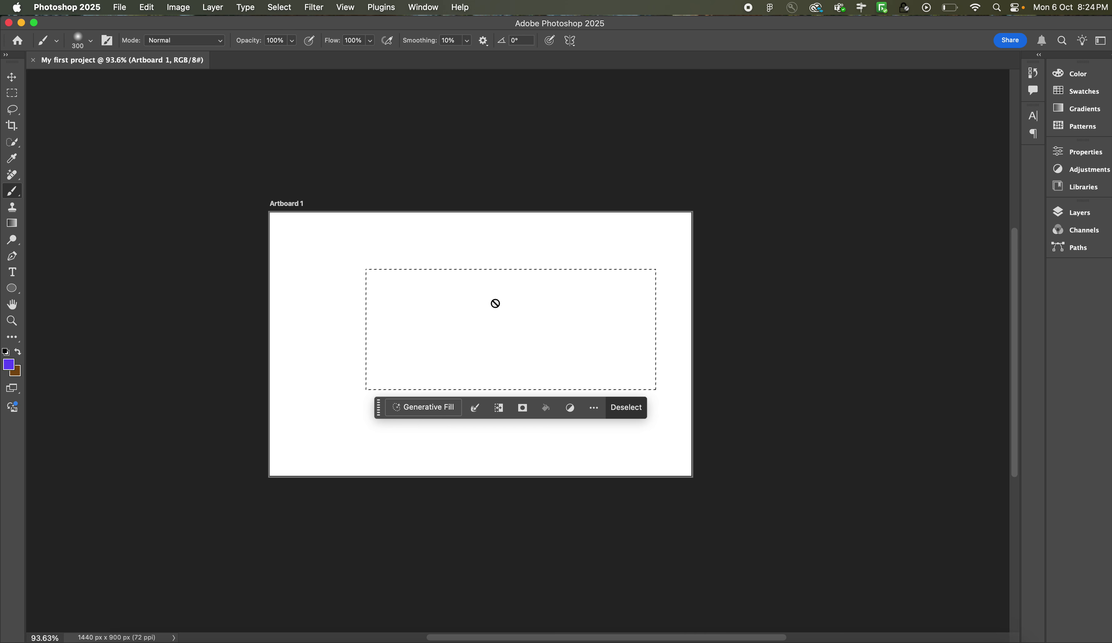
key(alt+BackSpace)
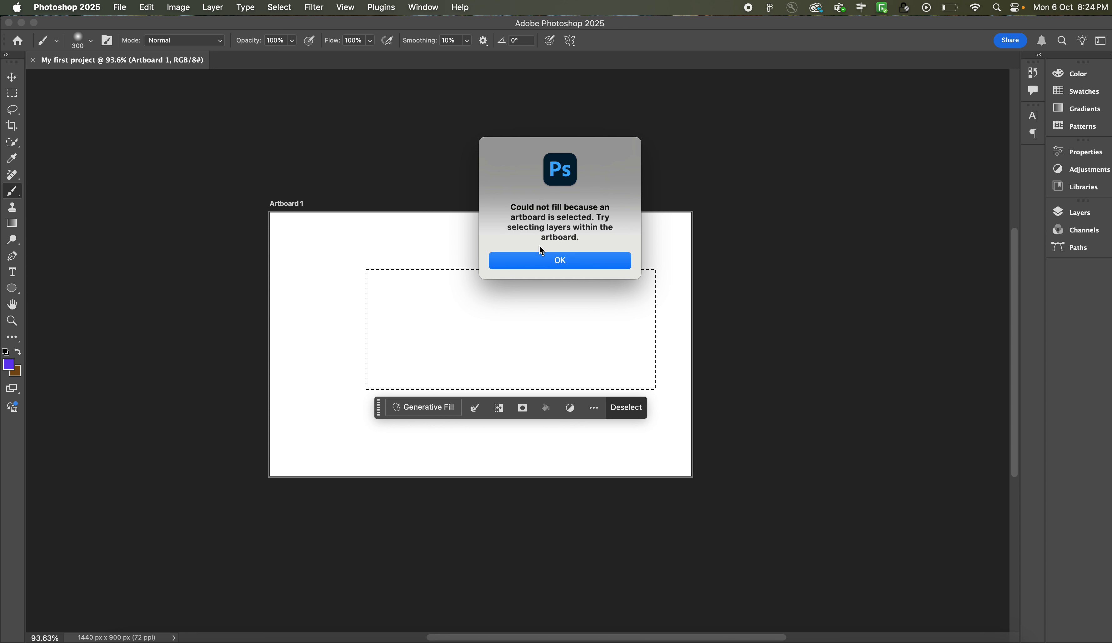
click(580, 263)
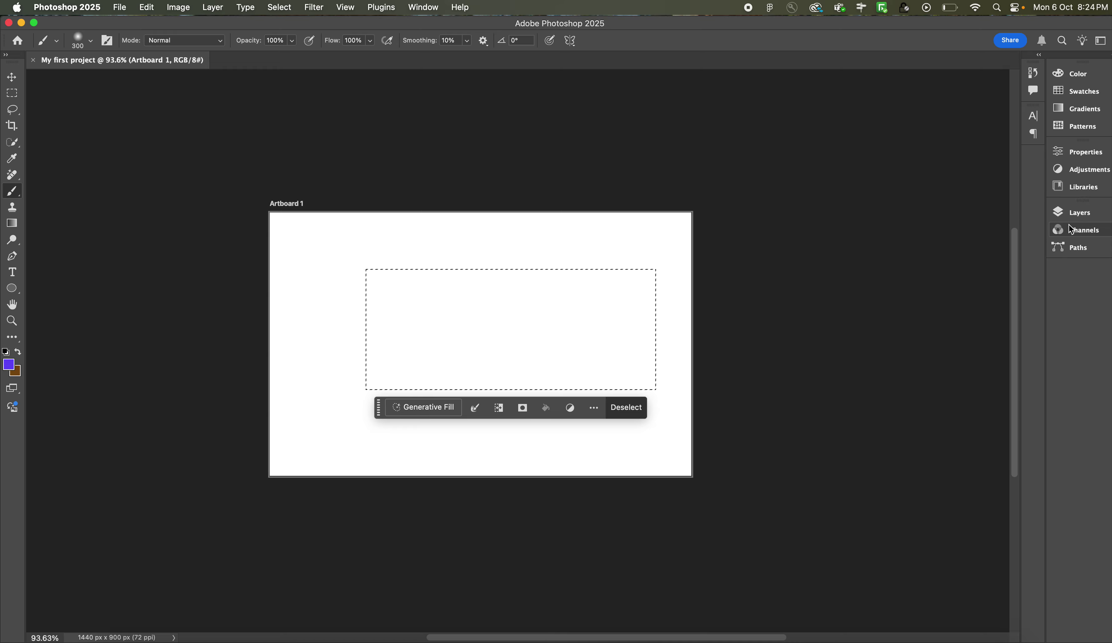
- Show the layers in a taller list and add five new layers above Layer 1
click(1073, 214)
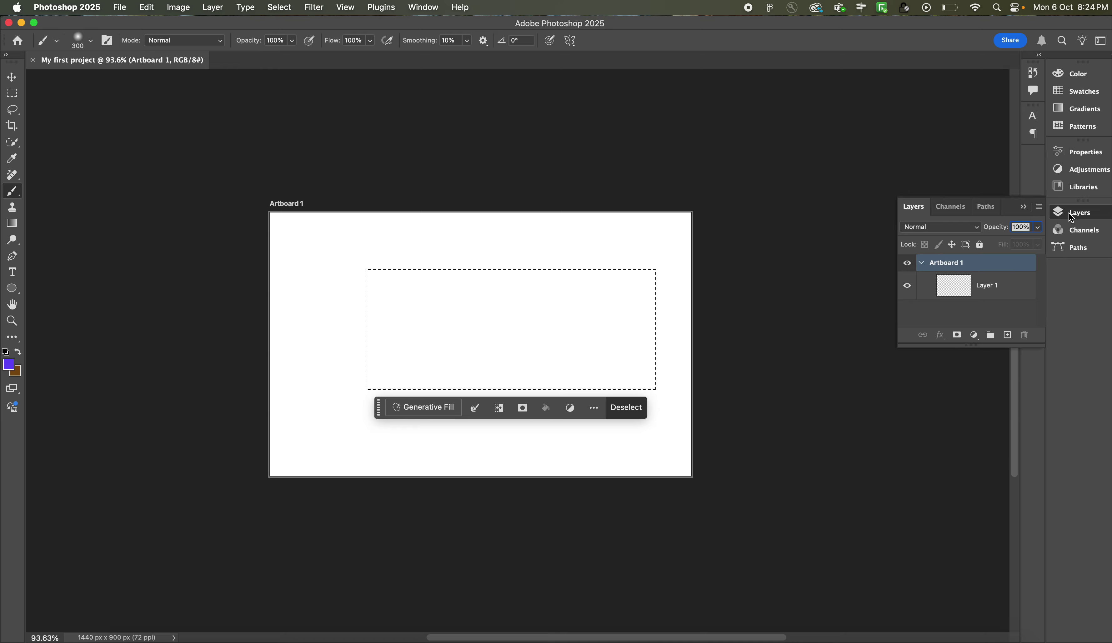
drag(982, 348, 983, 557)
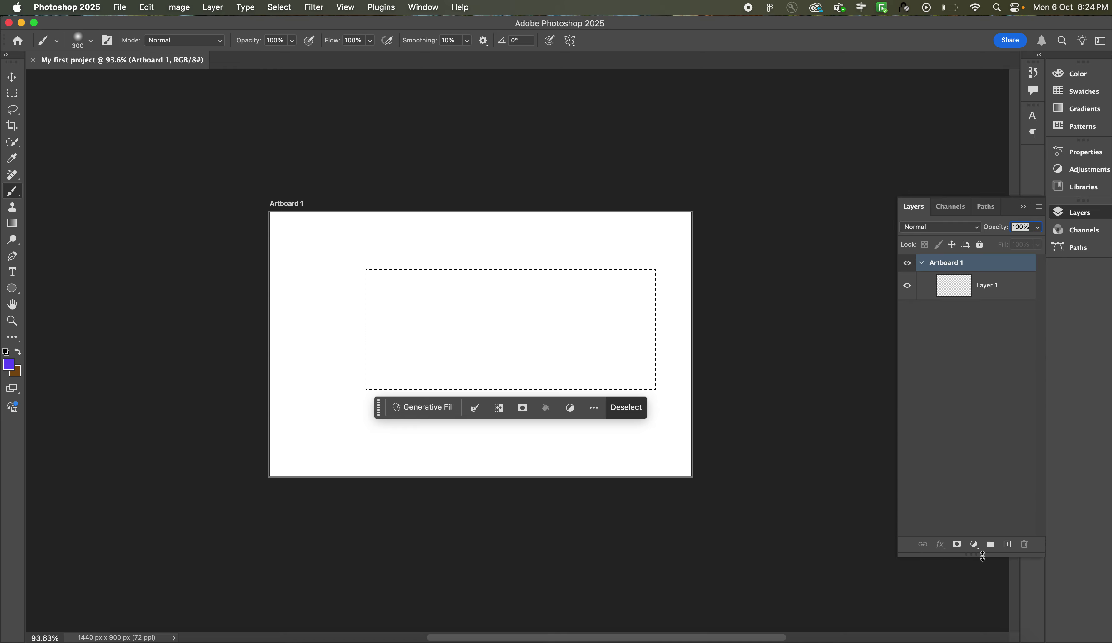
click(997, 289)
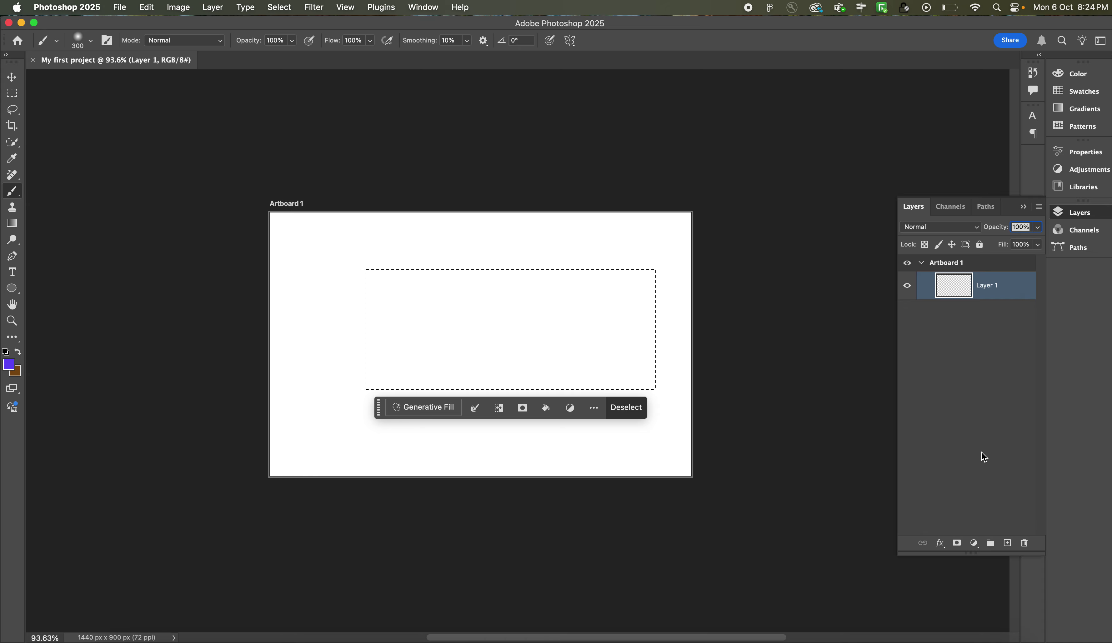
click(1008, 544)
click(1008, 544)
click(1008, 544)
click(1008, 544)
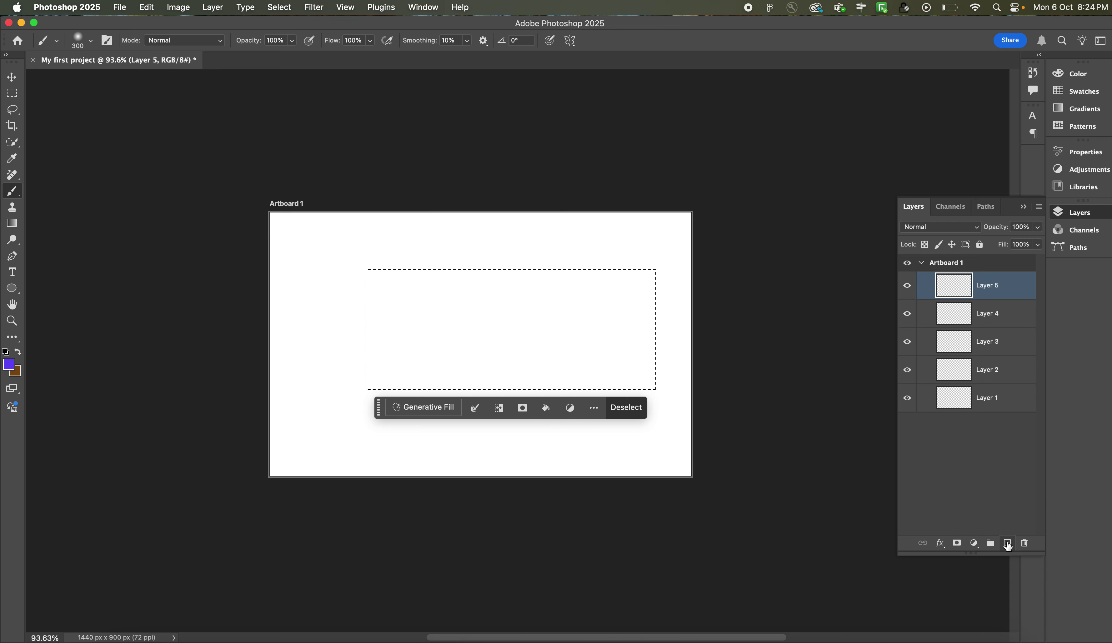
click(1008, 544)
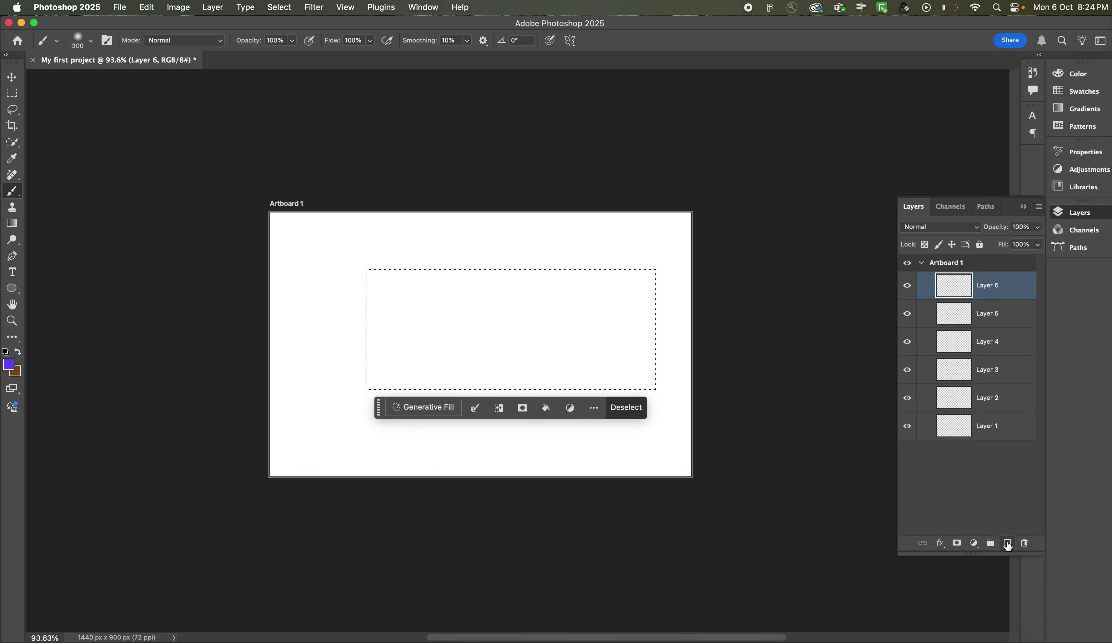
- Paint the whole rectangular selection on Layer 1 violet-blue with the Brush tool
click(996, 427)
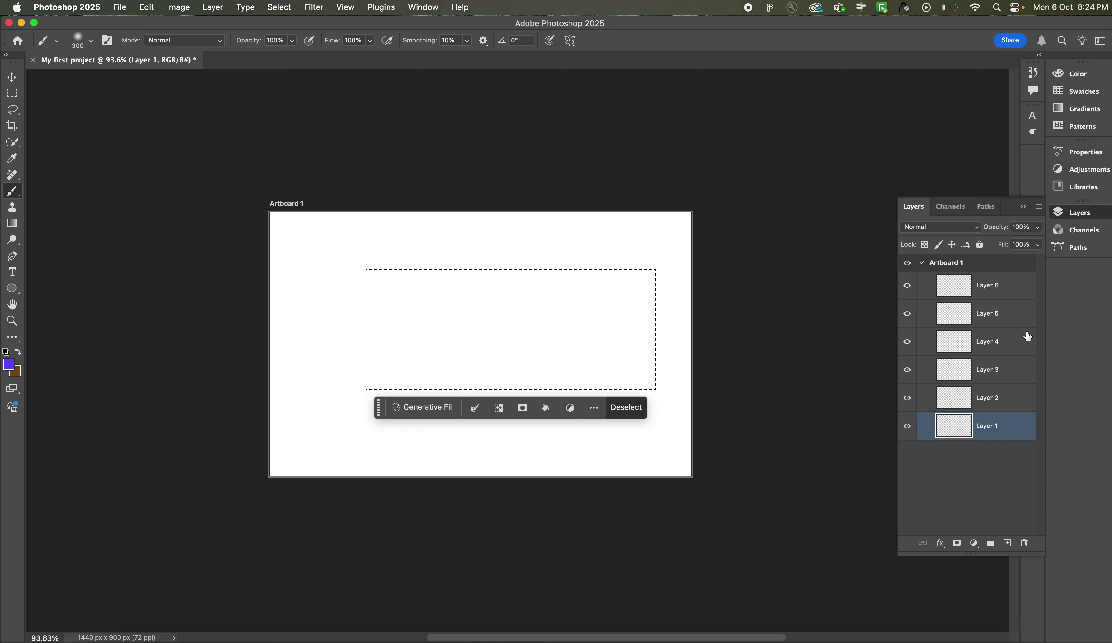
mouse_move(493, 318)
mouse_down()
mouse_move(625, 285)
mouse_move(643, 372)
mouse_move(553, 295)
mouse_move(397, 274)
mouse_move(455, 393)
mouse_move(430, 394)
mouse_up()
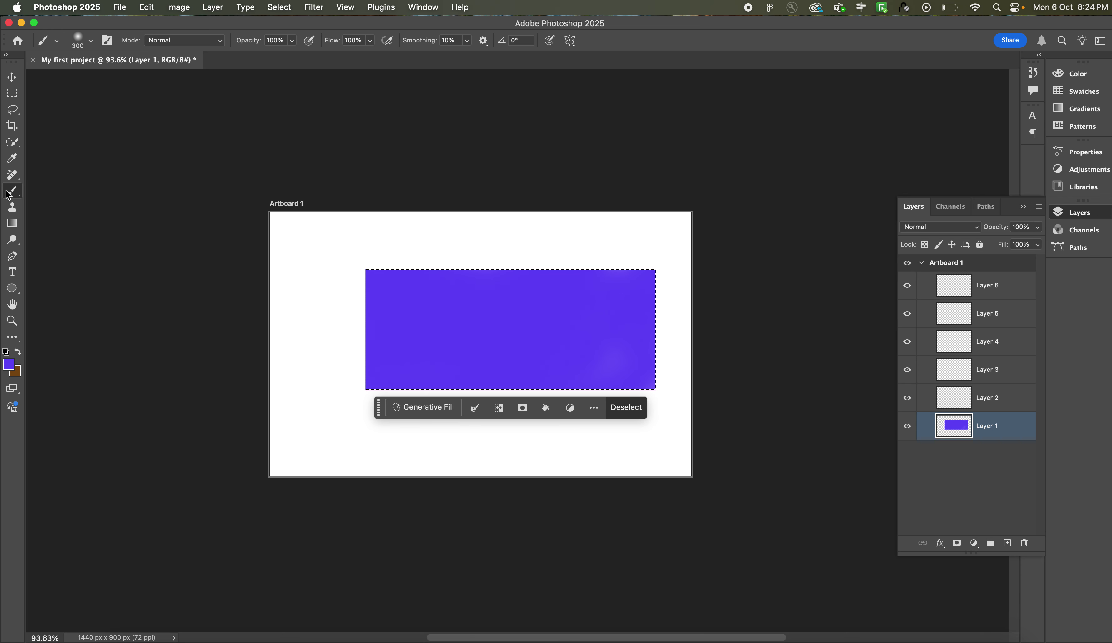
mouse_move(444, 291)
mouse_down()
mouse_move(537, 385)
mouse_move(468, 385)
mouse_up()
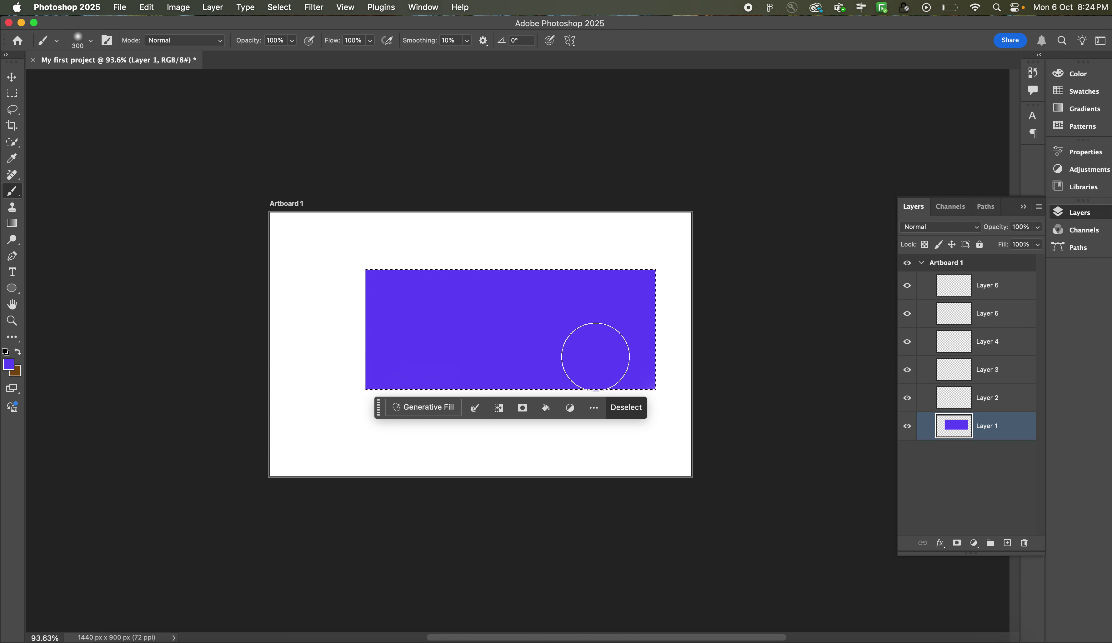
- Fill the selection with the violet-blue foreground color on Layer 1 and with the brown background color on Layer 2
key(super+BackSpace)
key(super+z)
key(super+BackSpace)
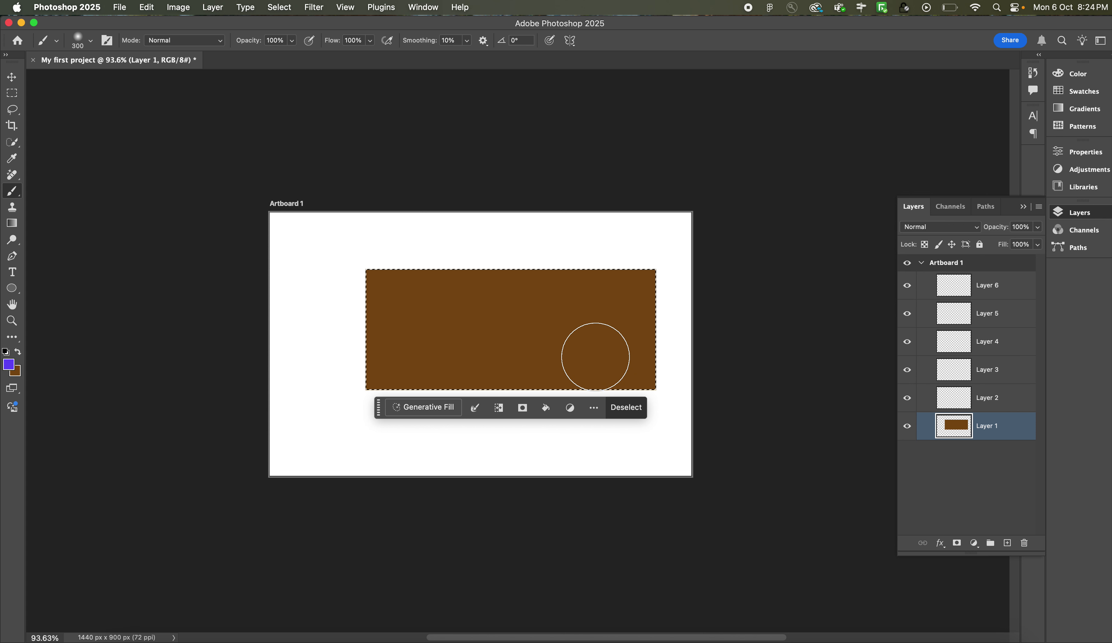
key(alt+BackSpace)
key(super+BackSpace)
key(alt+BackSpace)
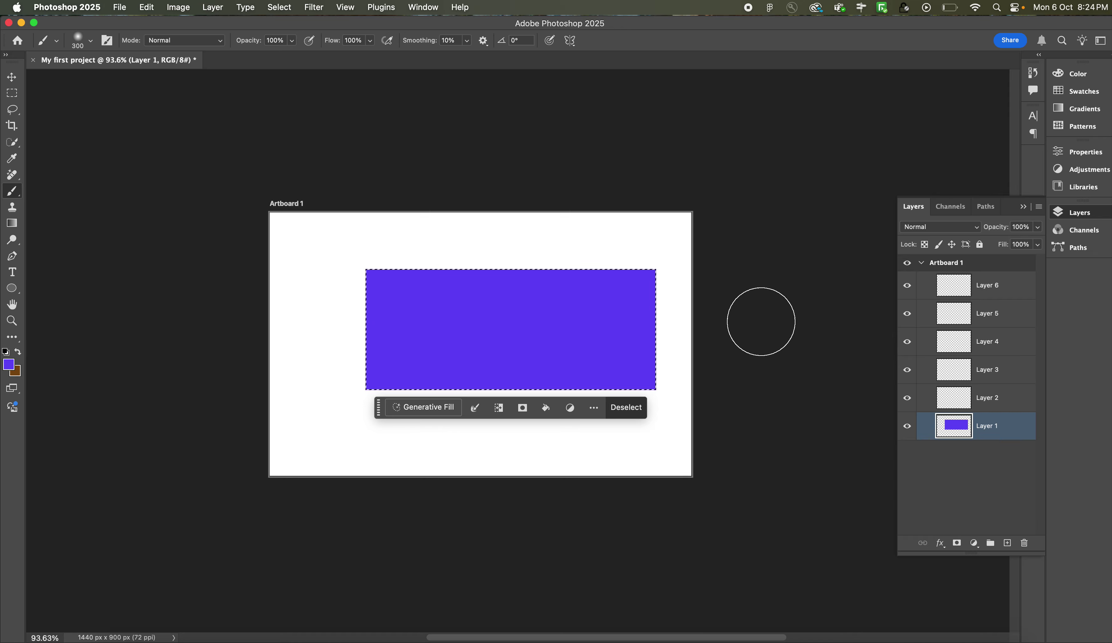
click(1013, 400)
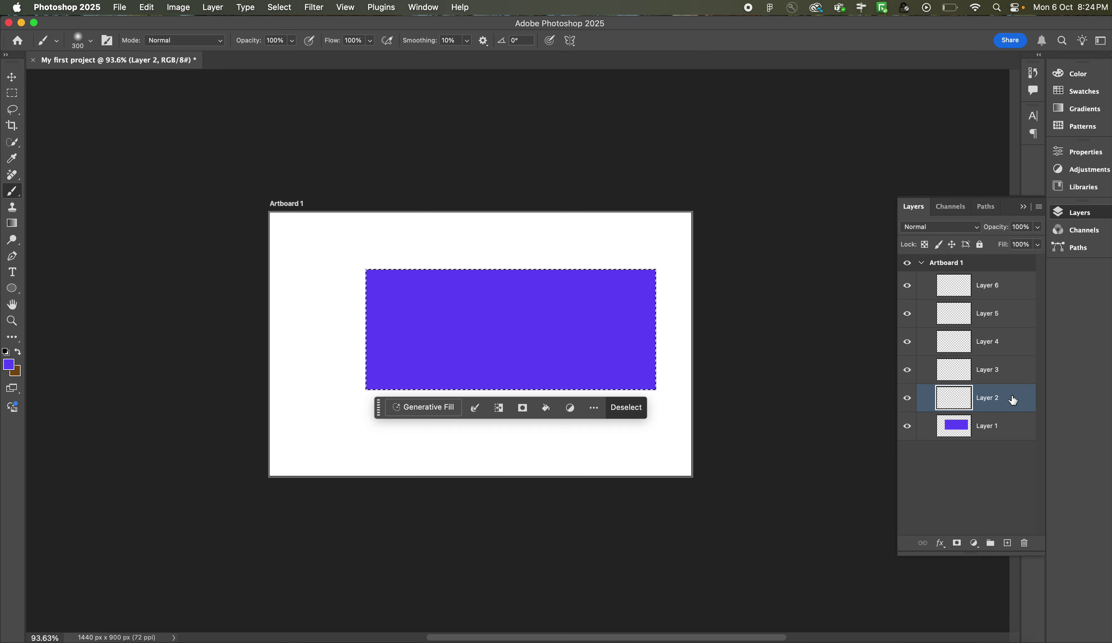
key(super+BackSpace)
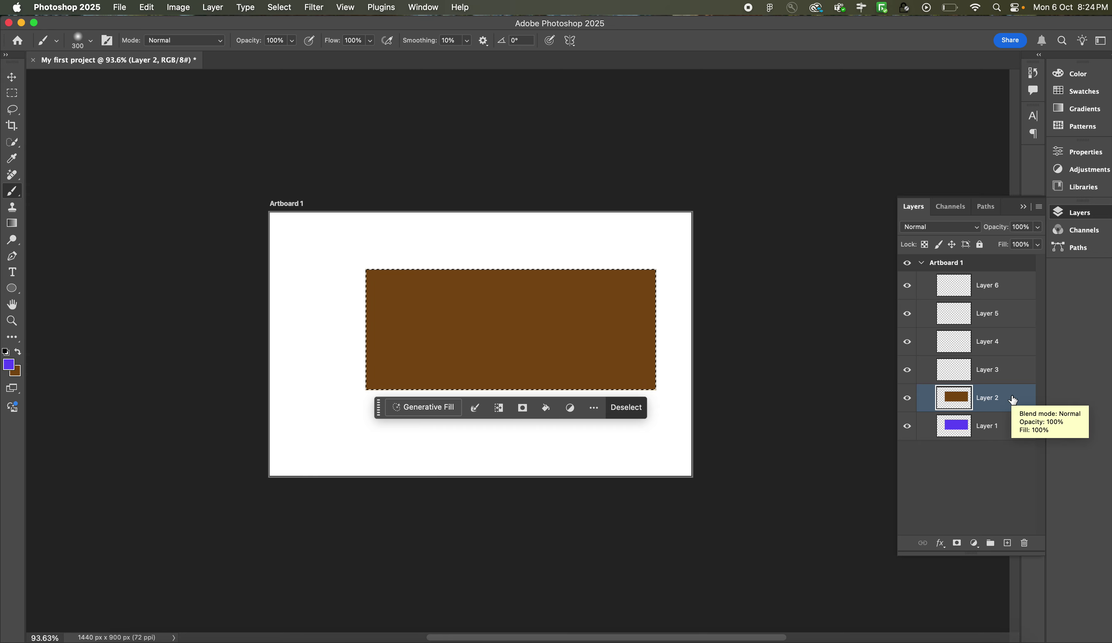
- Set the foreground color to magenta #d326a4 and fill the selection on Layer 3 with it
click(994, 370)
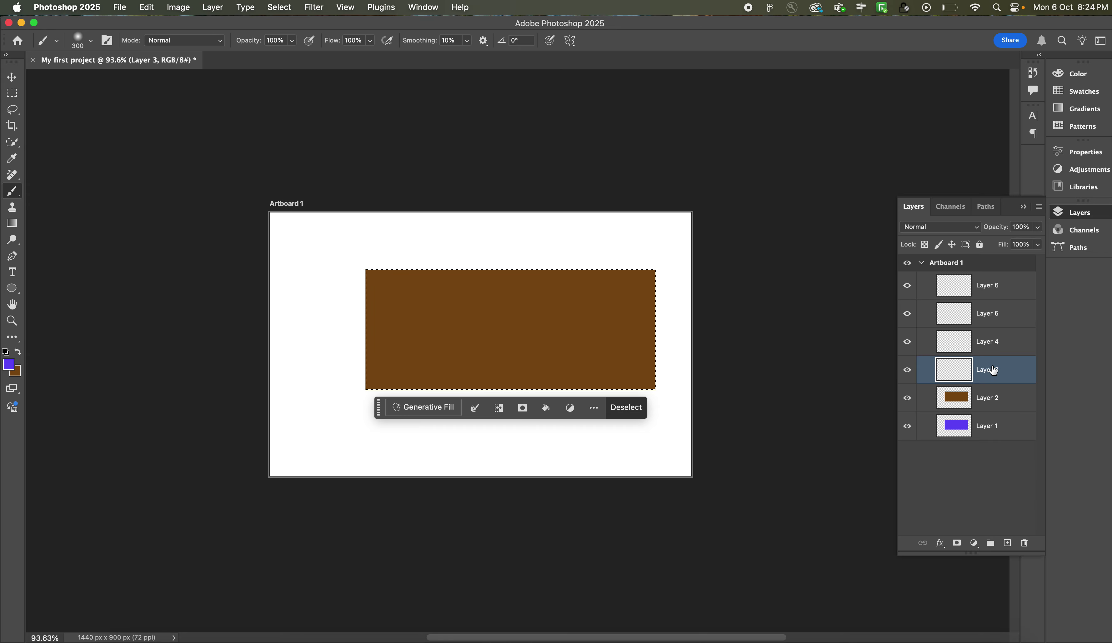
click(10, 366)
drag(571, 284, 571, 261)
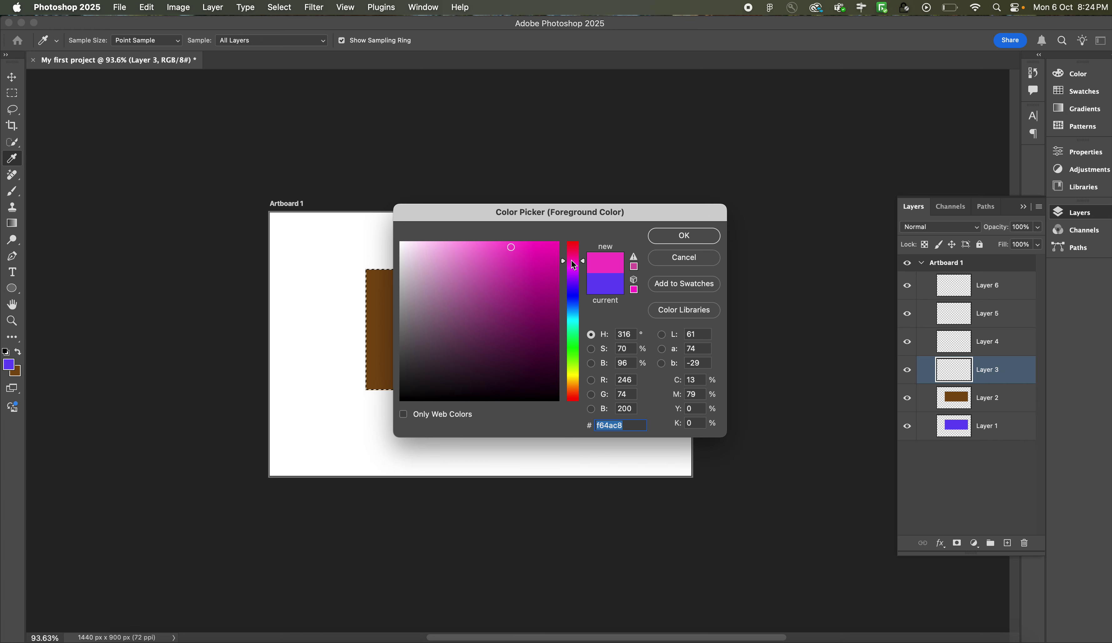
click(531, 269)
click(685, 236)
key(b)
key(super+BackSpace)
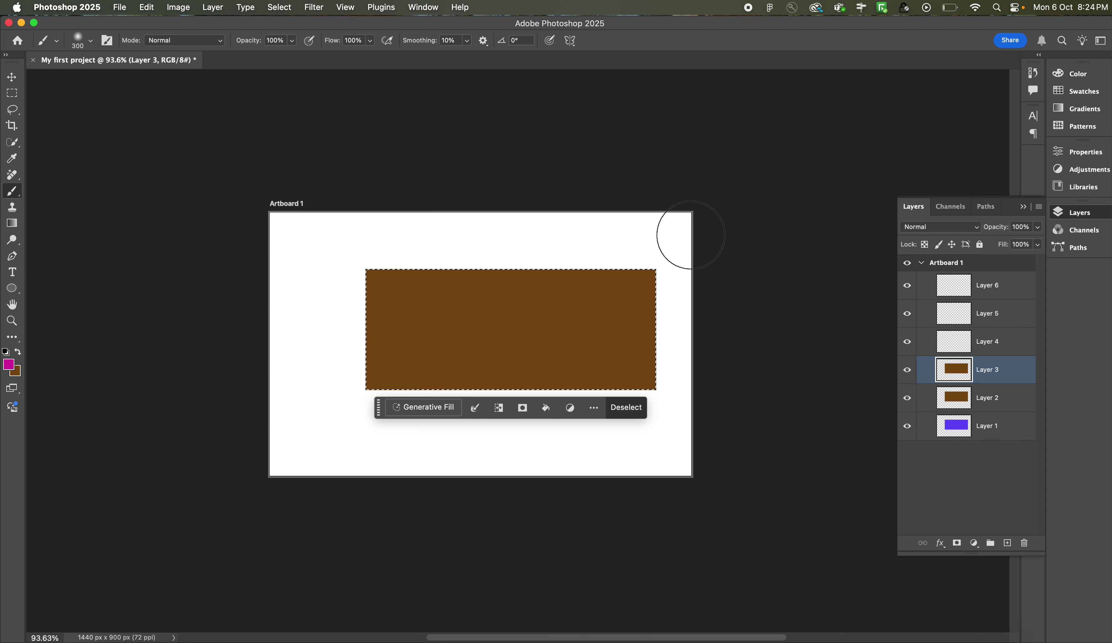
key(alt+BackSpace)
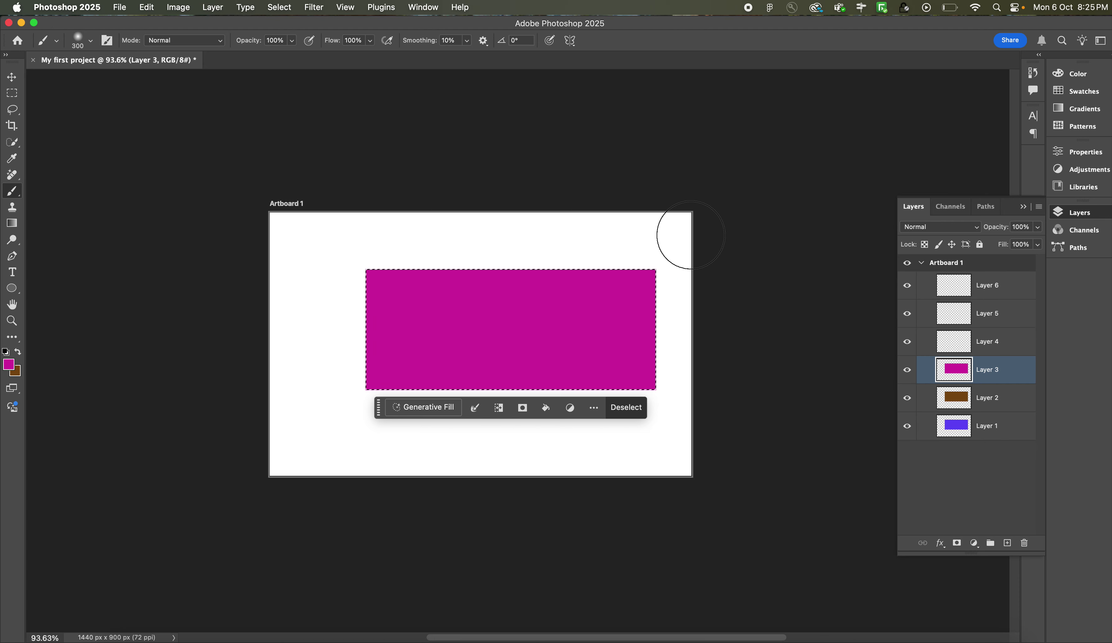
- Set the foreground color to red #d32632 and fill the selection on Layer 4 with it
click(998, 346)
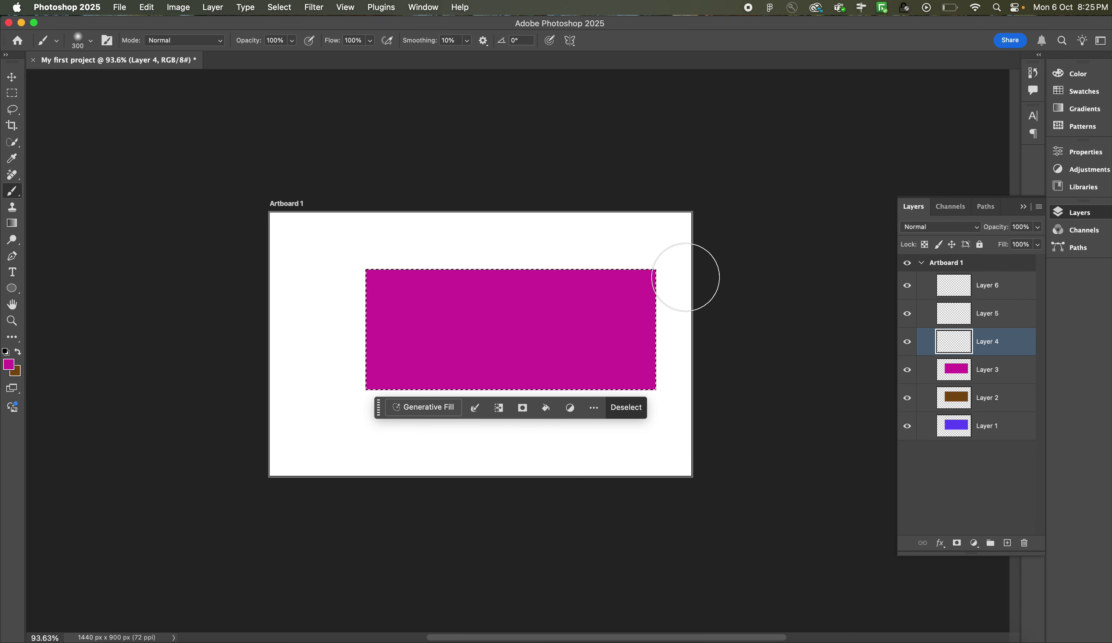
click(12, 362)
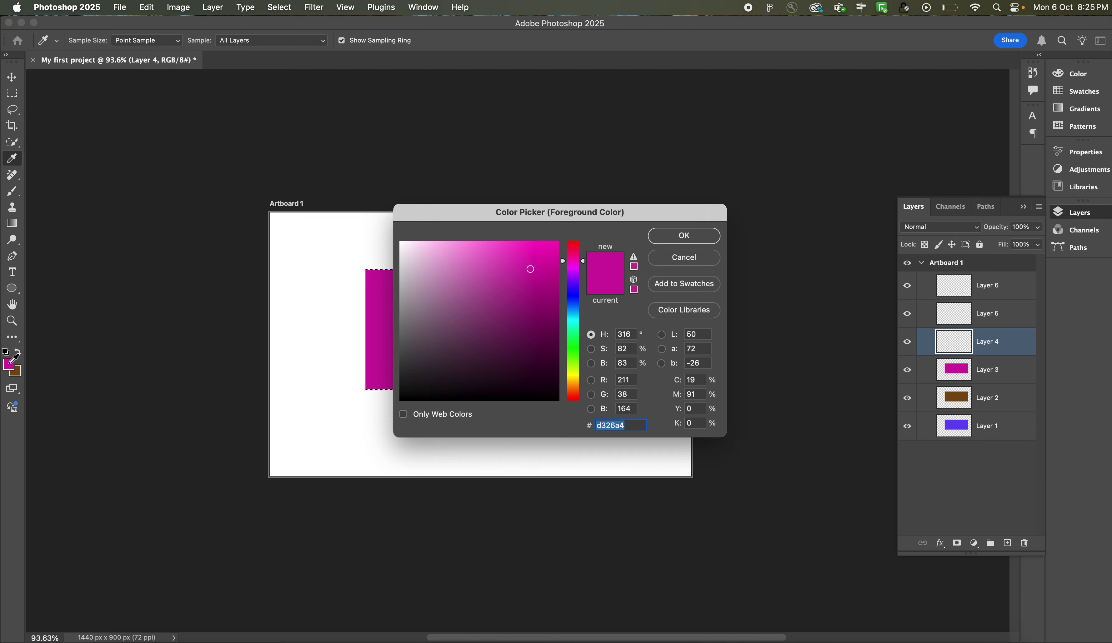
drag(580, 264, 577, 248)
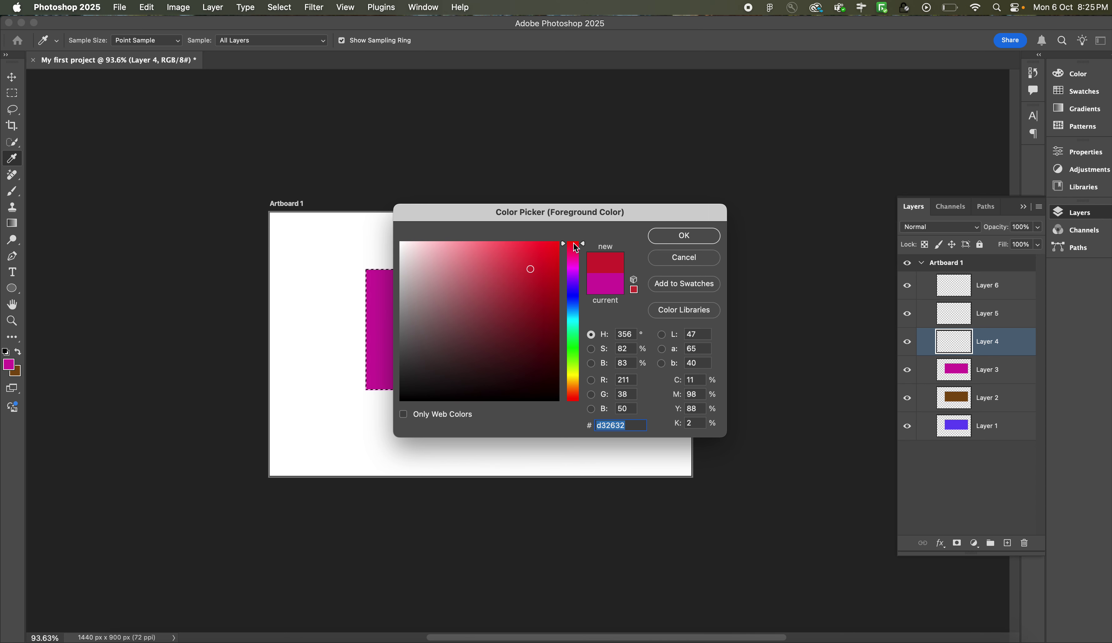
click(676, 239)
key(super+BackSpace)
key(alt+BackSpace)
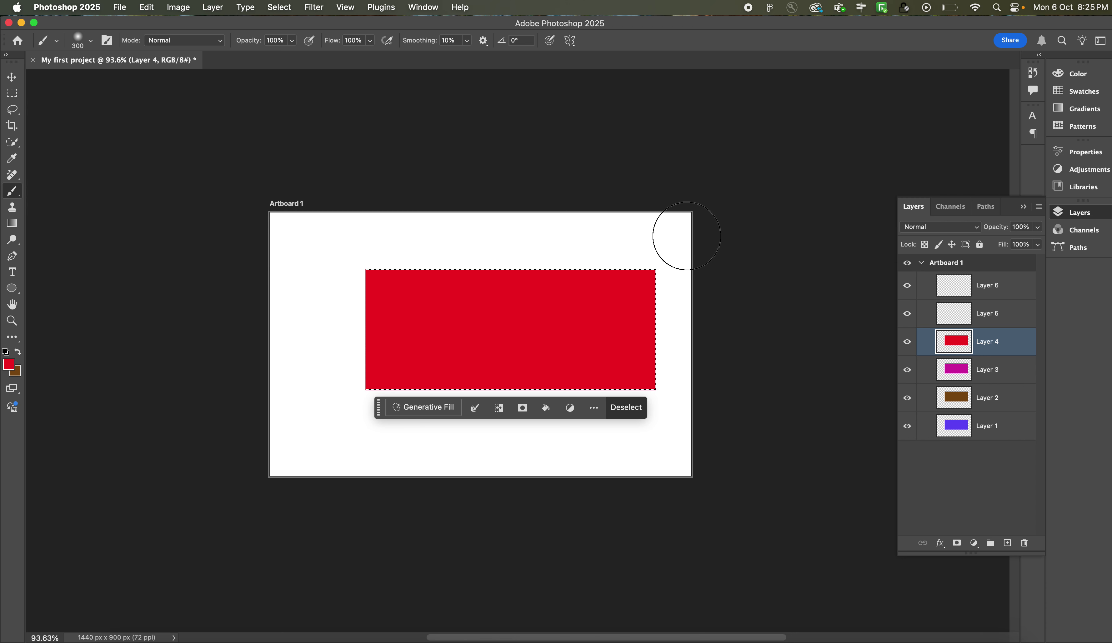
- Delete the empty layers Layer 6 and Layer 5
click(995, 315)
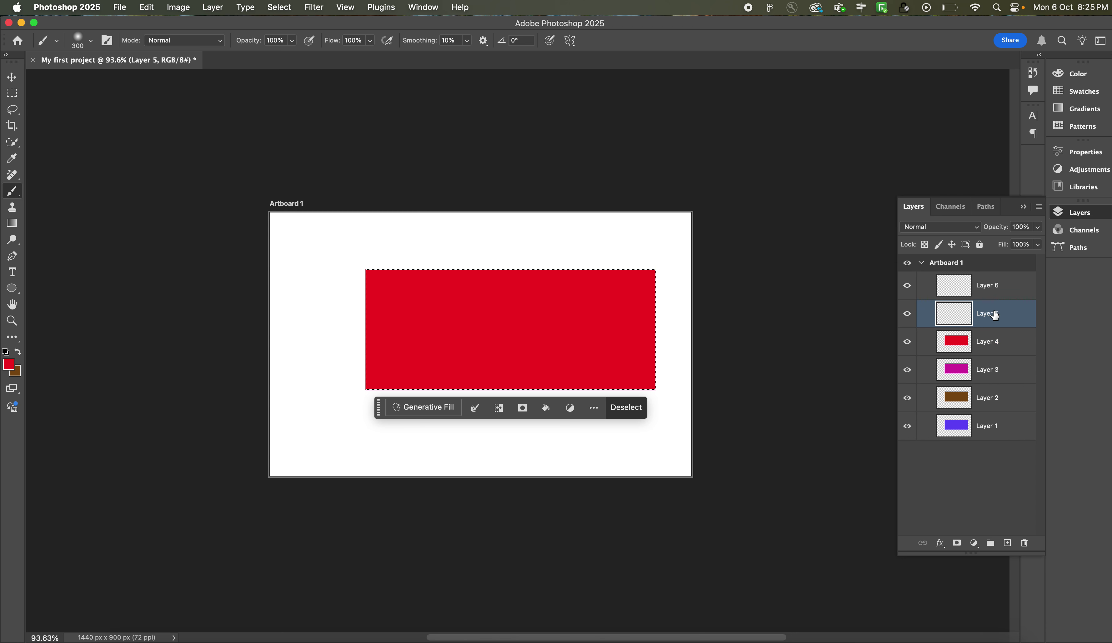
click(992, 293)
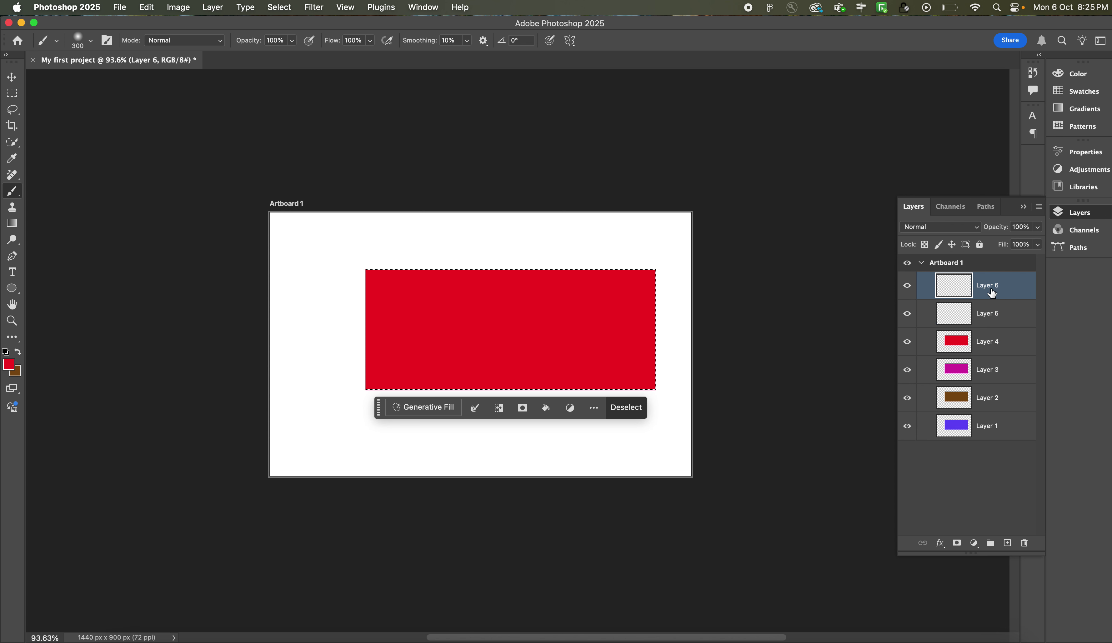
click(1025, 543)
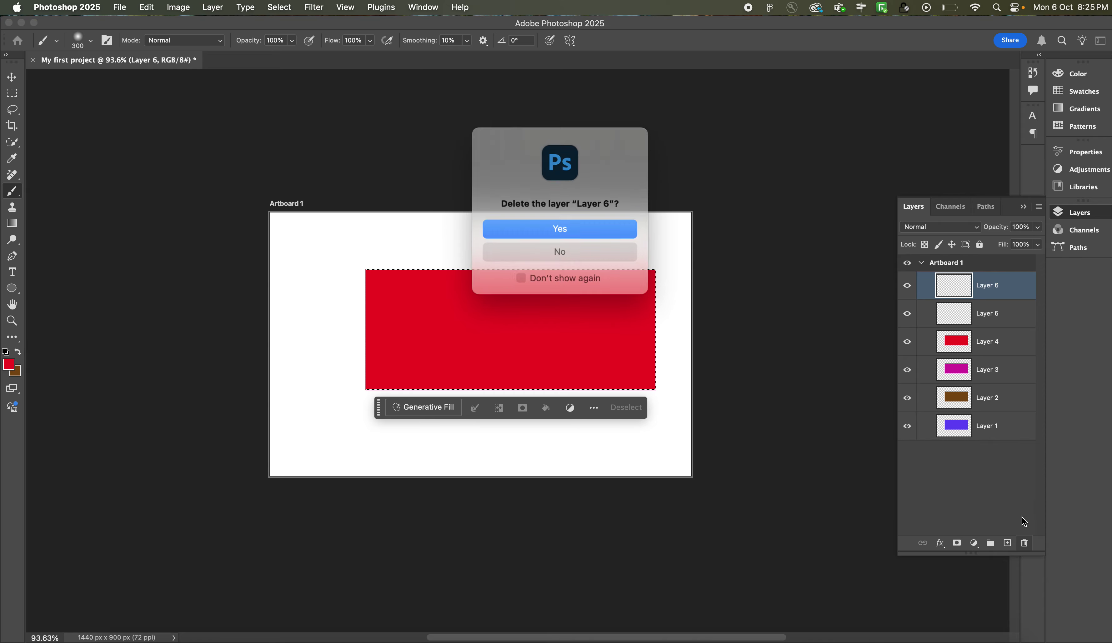
click(592, 232)
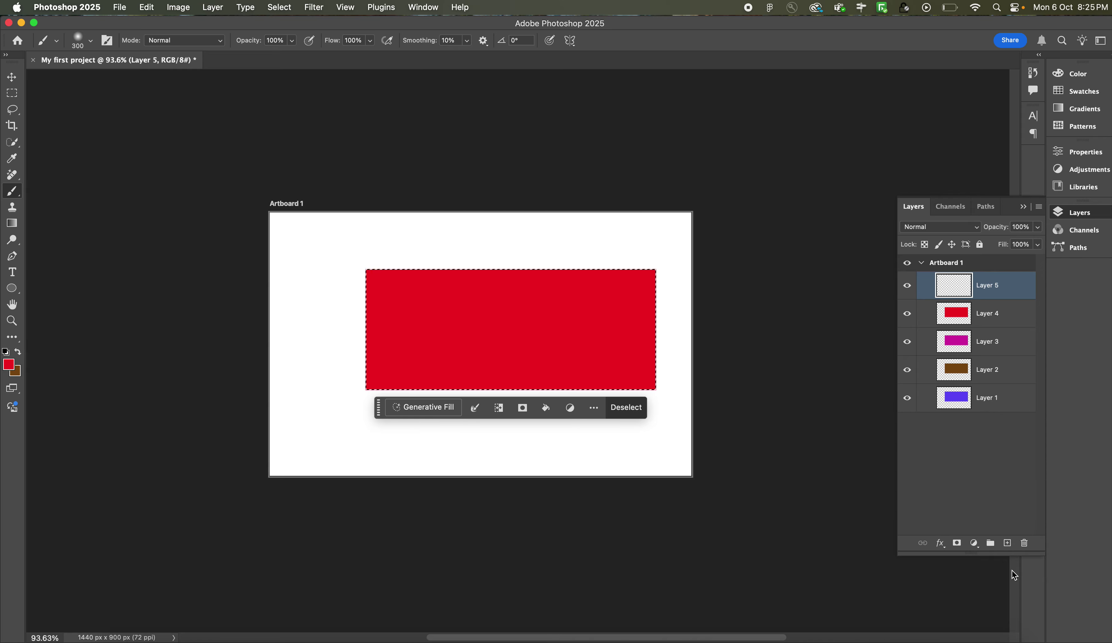
click(1025, 544)
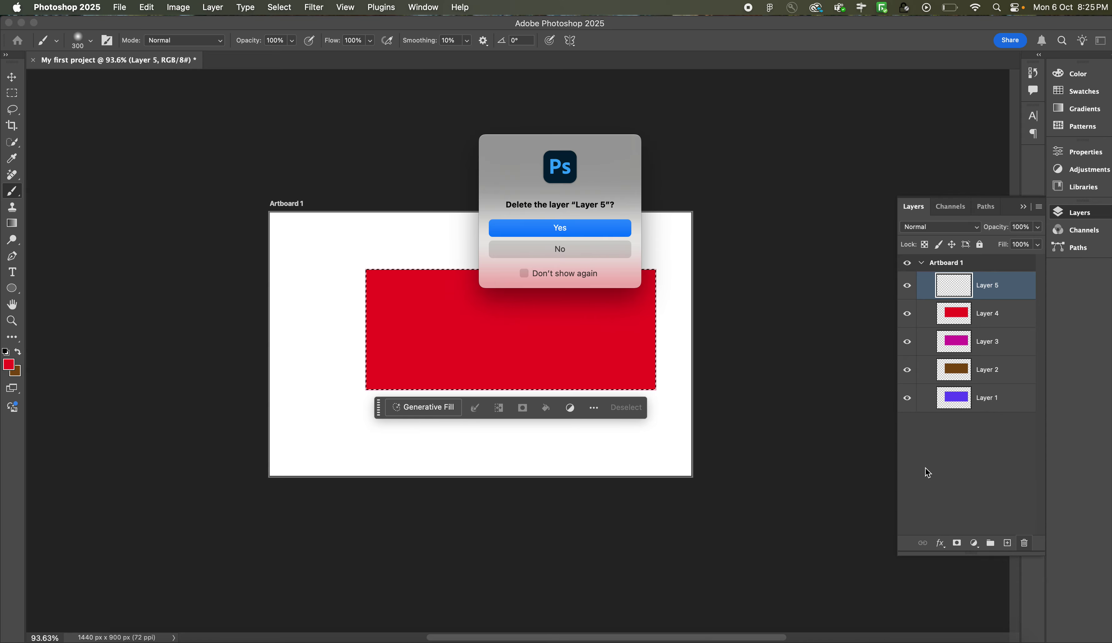
click(579, 228)
- Rename Layer 1 as "Blue" and Layer 2 as "Brown"
double_click(992, 370)
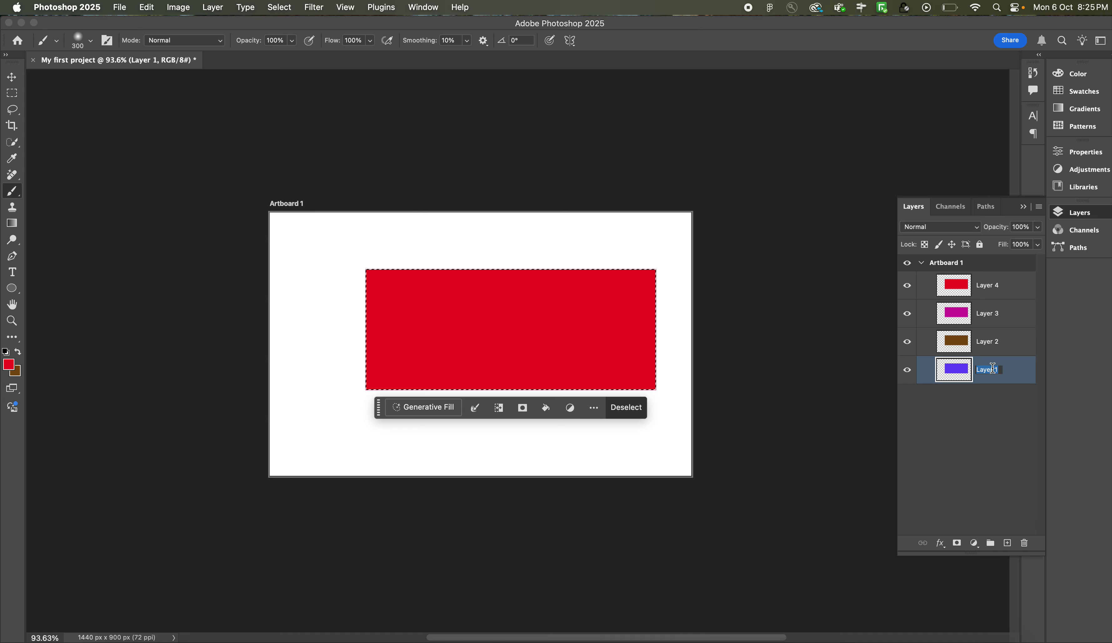
text(Blue)
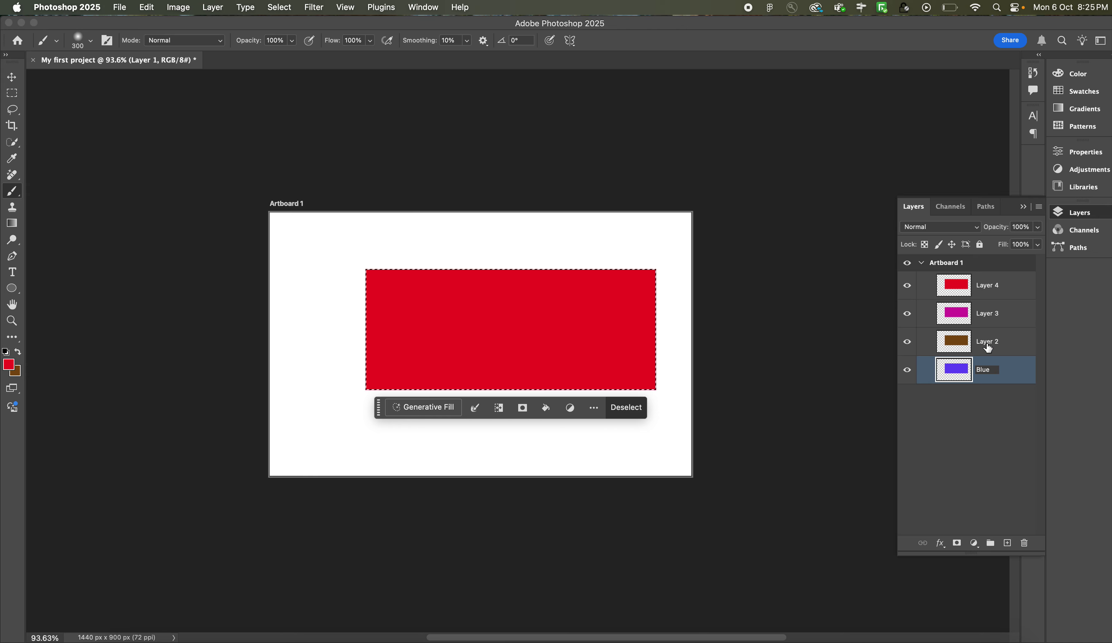
double_click(988, 344)
text(Bro)
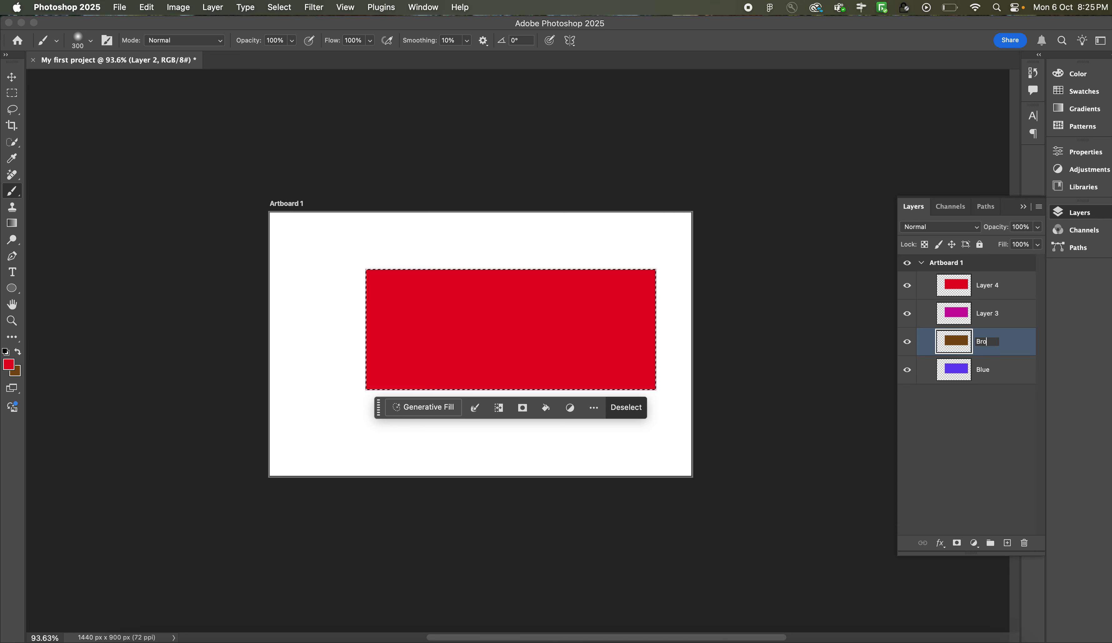
text(wn)
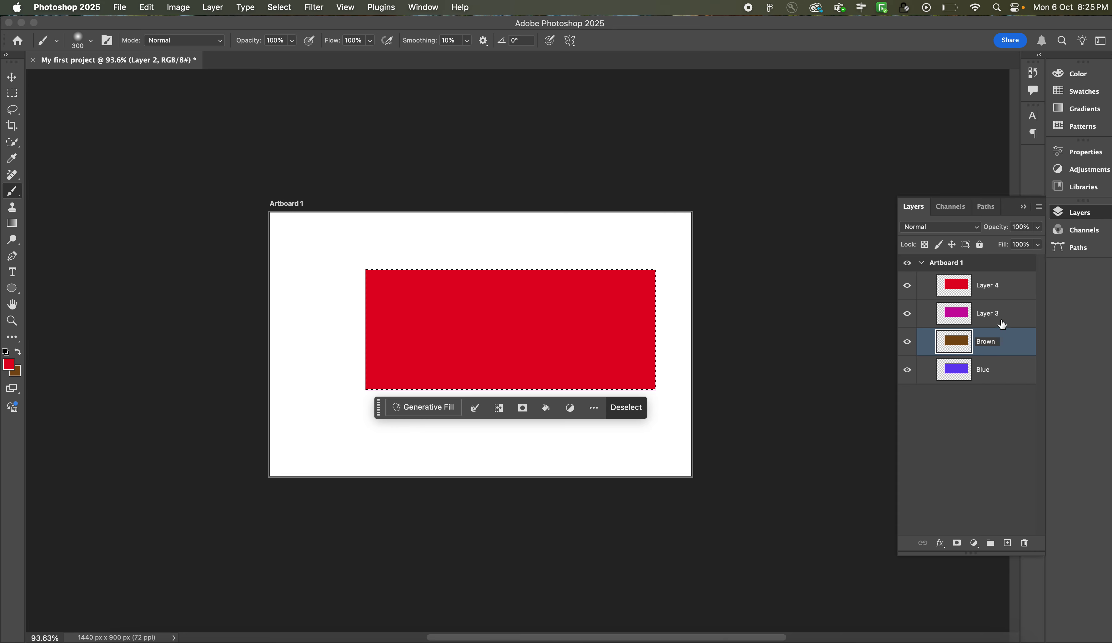
- Rename Layer 3 as "Pink" and Layer 4 as "Red"
double_click(991, 312)
text(Pink)
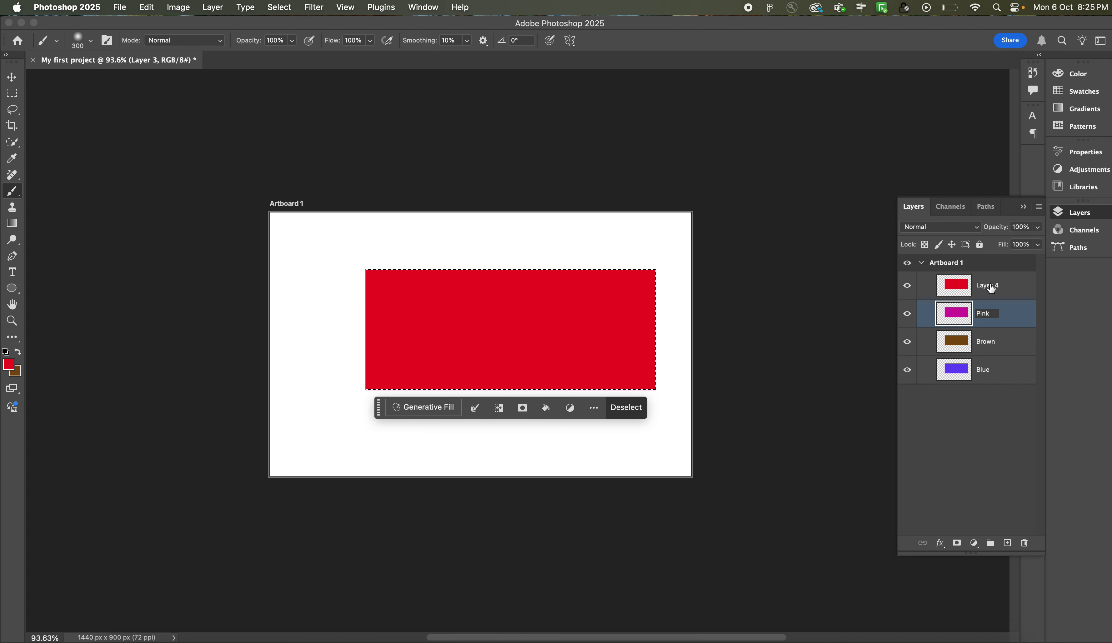
double_click(991, 286)
text(Red)
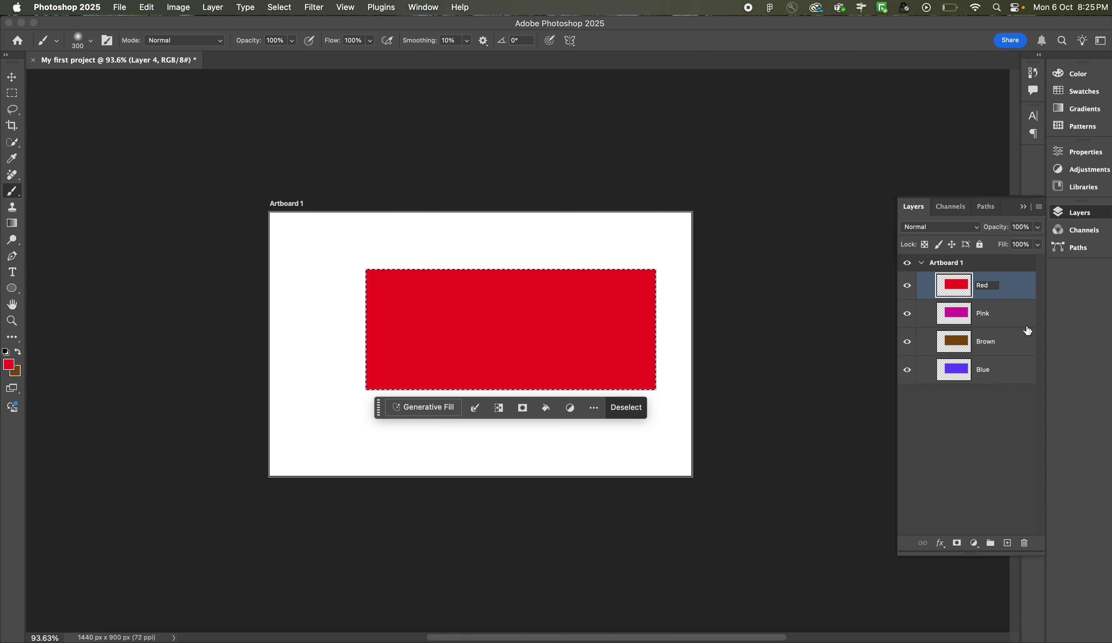
- Go through the Red, Pink, Brown and Blue layers one by one to review the stacking order
click(1009, 311)
click(1006, 288)
click(1003, 320)
click(1004, 352)
click(1003, 375)
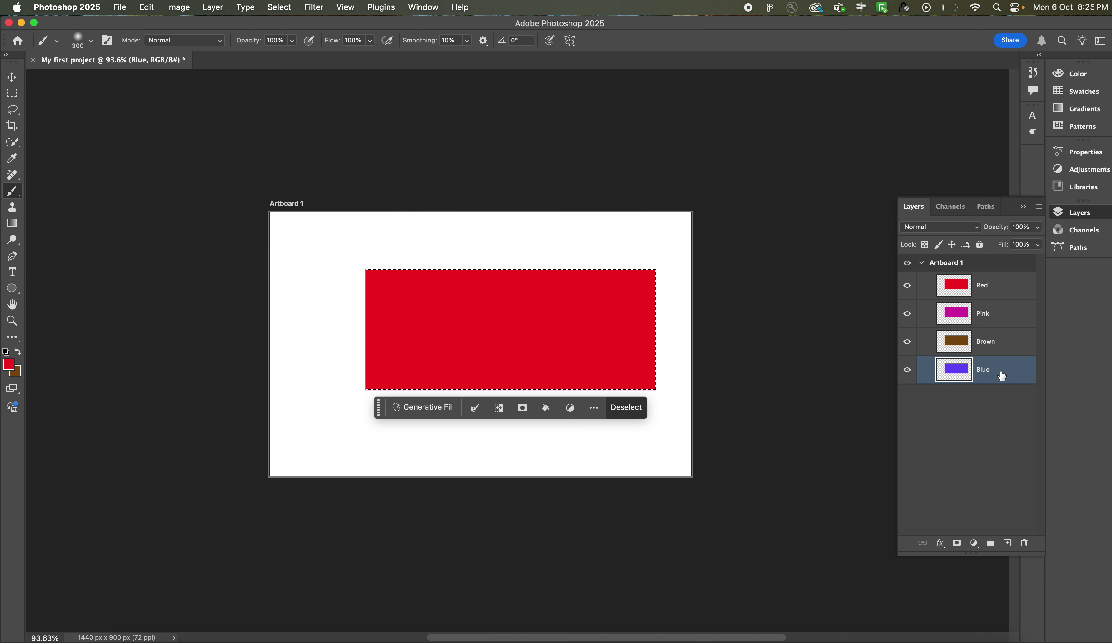
click(1002, 347)
click(1001, 316)
click(999, 288)
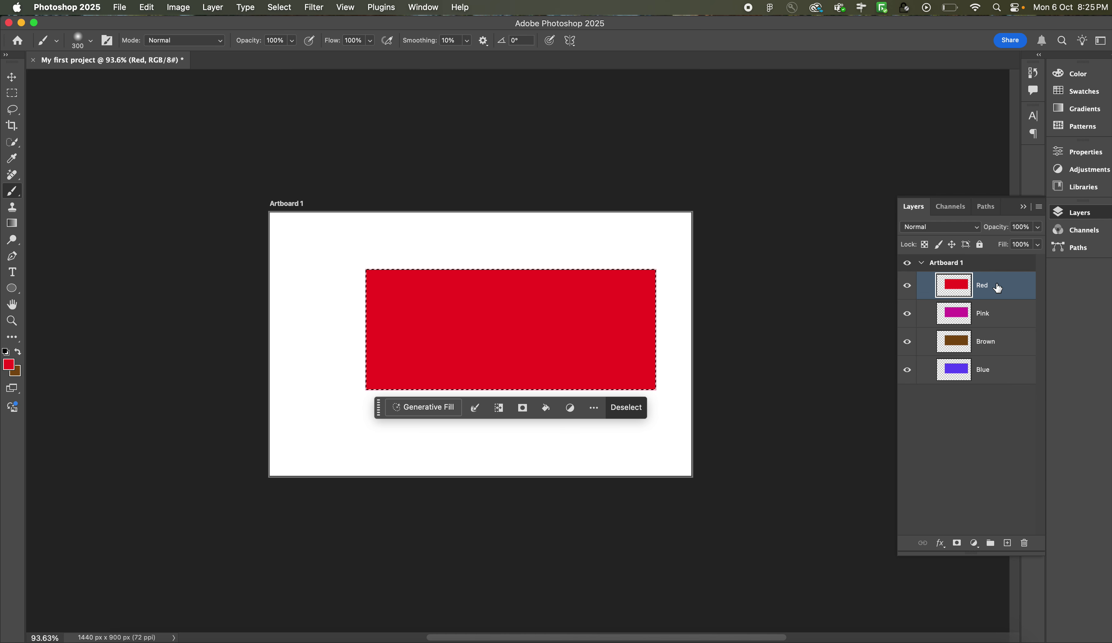
click(1001, 318)
click(990, 347)
click(987, 375)
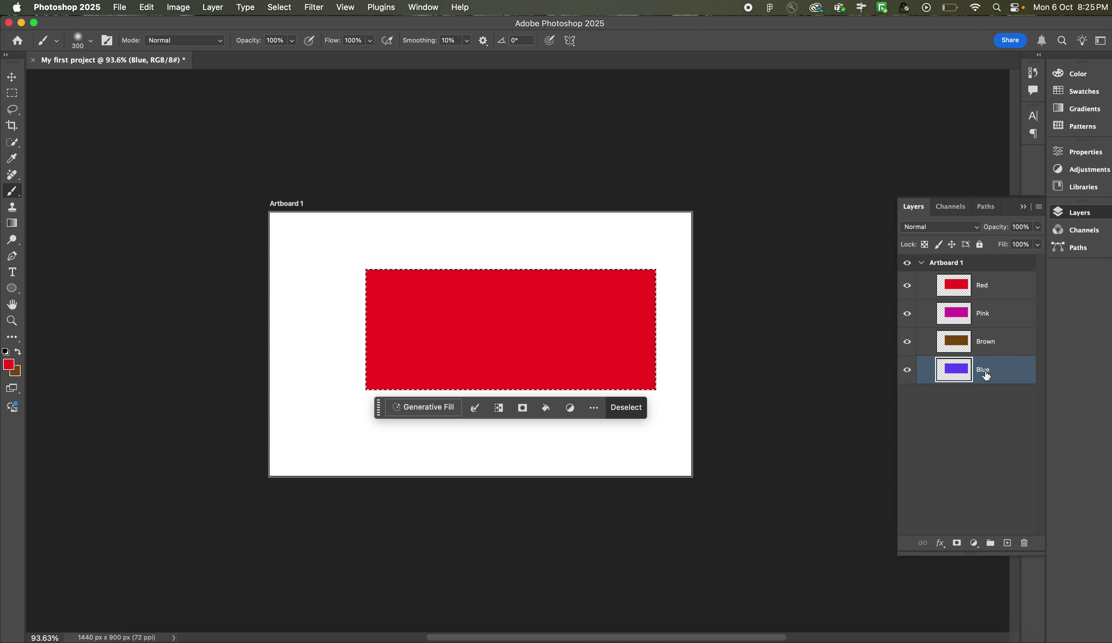
click(988, 340)
click(990, 315)
click(992, 287)
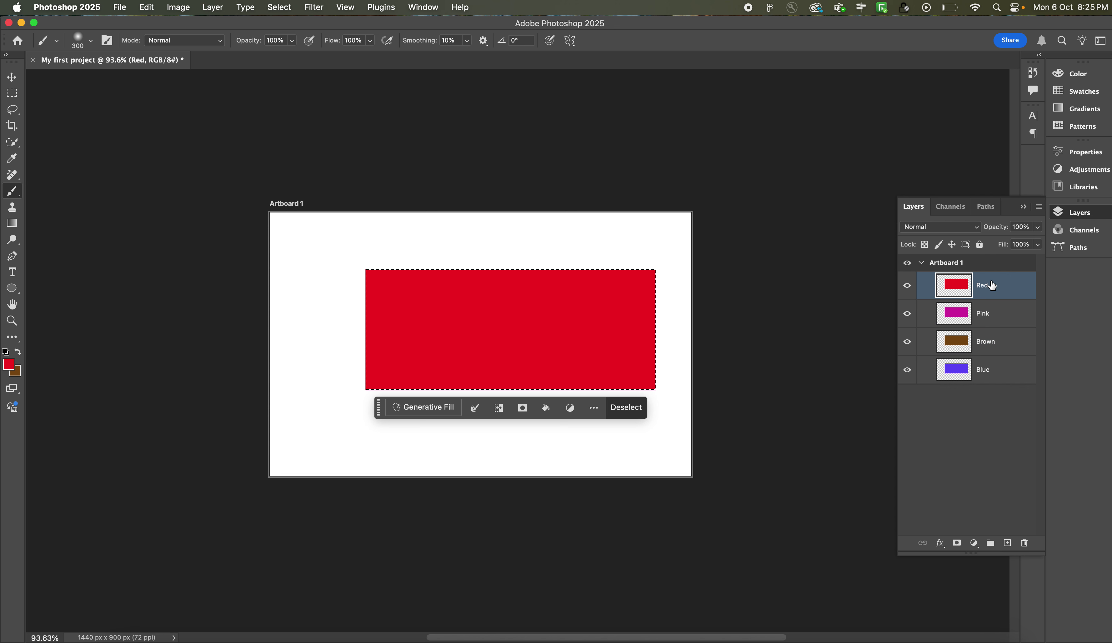
- Clear the selection and move the red rectangle toward the artboard's lower-left corner with the Move tool
click(13, 78)
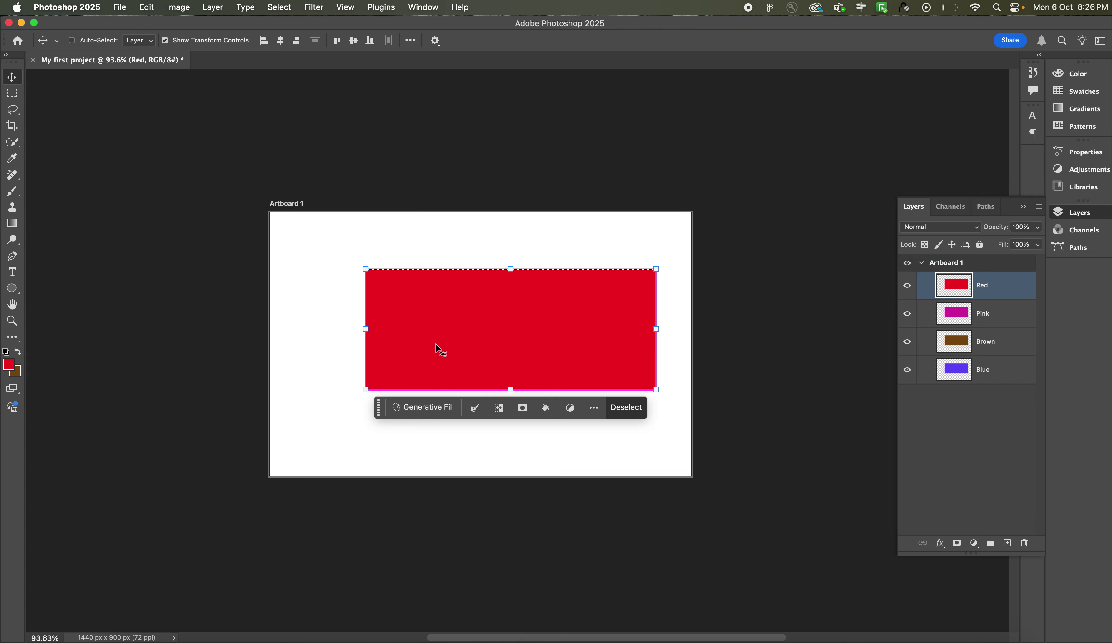
key(super+d)
click(329, 312)
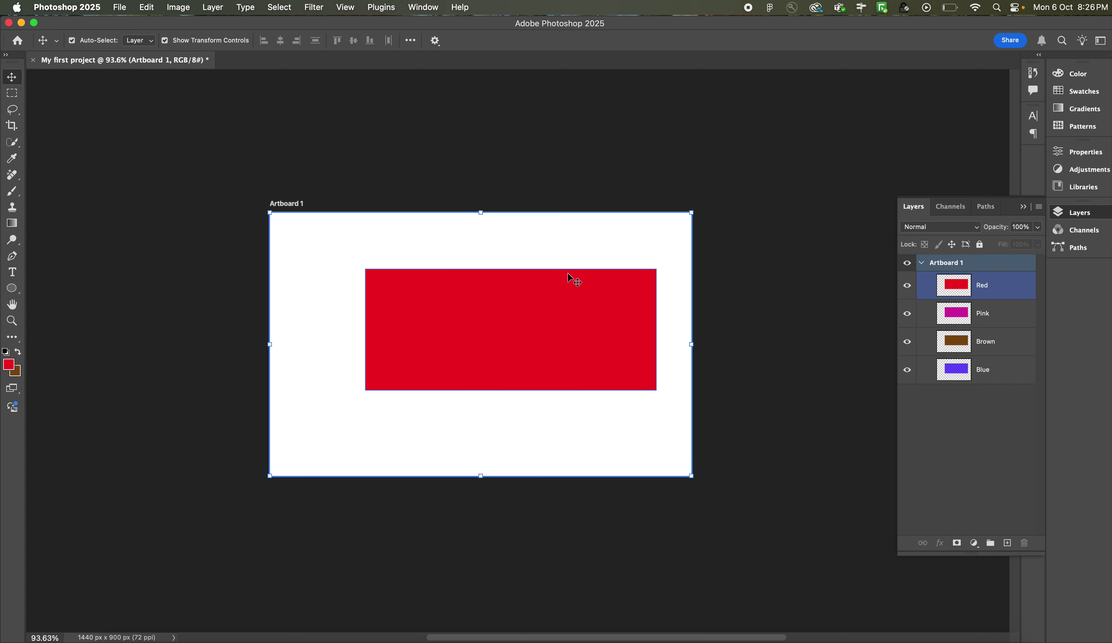
click(755, 281)
click(496, 343)
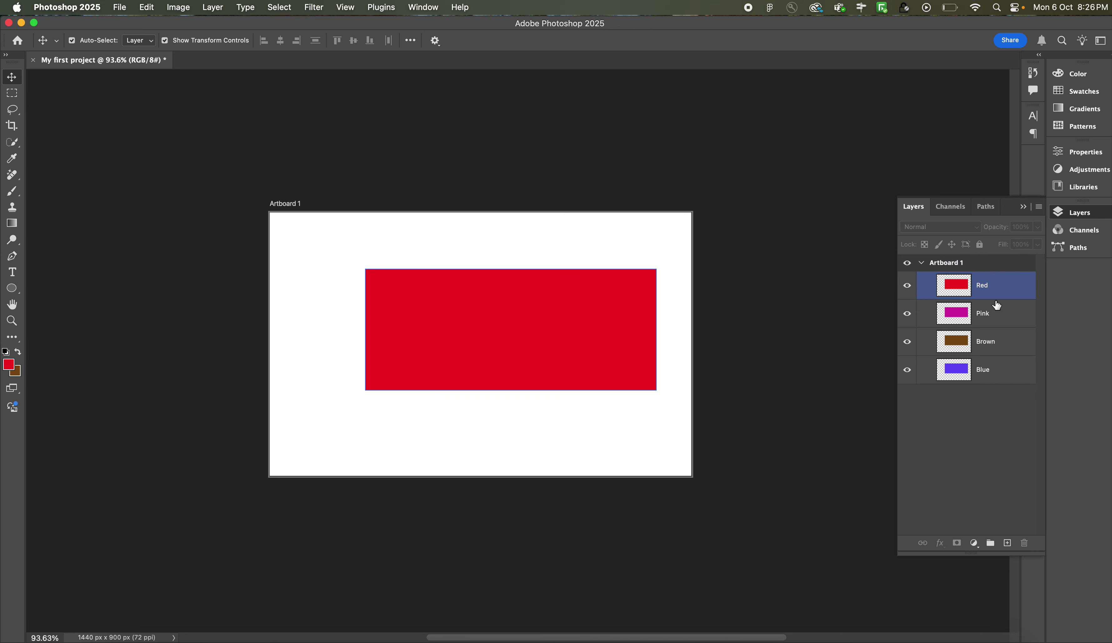
click(552, 350)
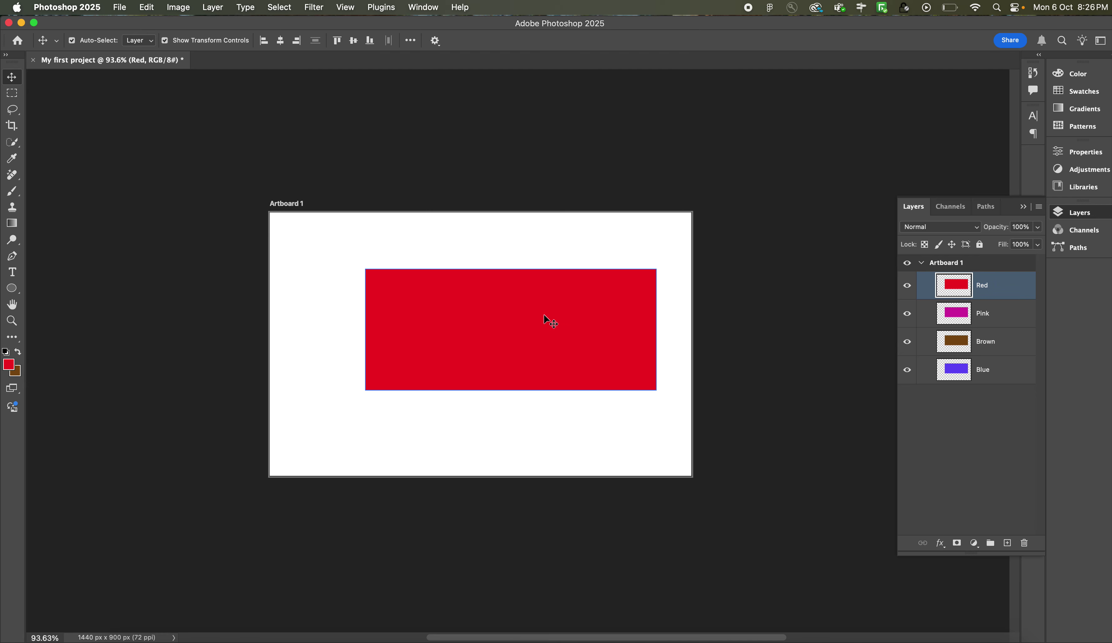
drag(544, 315, 480, 376)
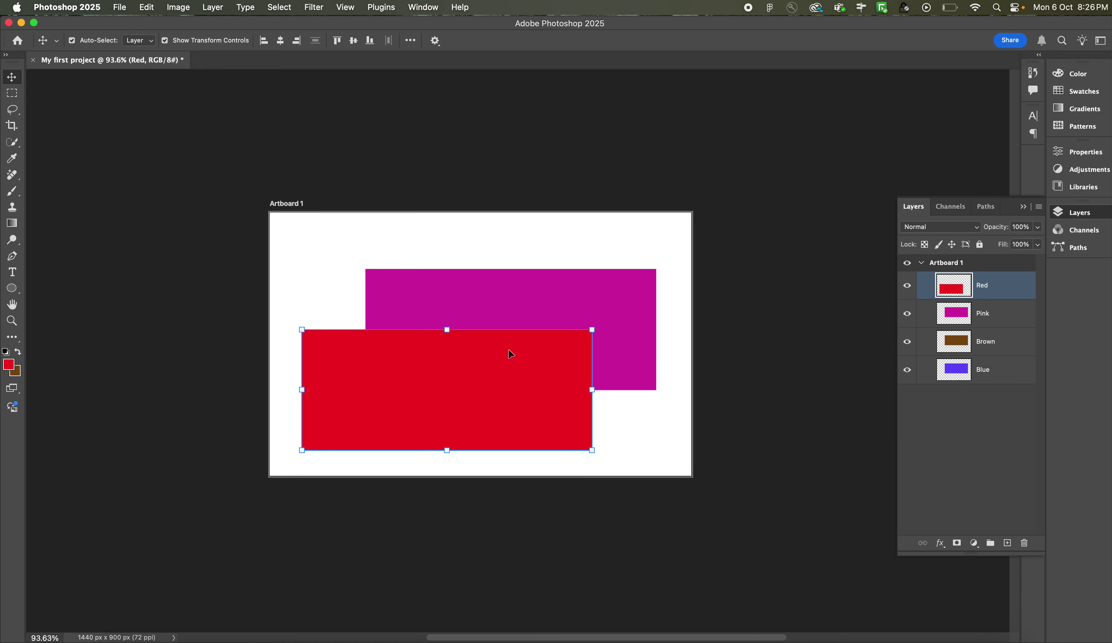
- Move the pink rectangle to the artboard's upper left, and the brown and blue ones toward its right edge
click(556, 288)
drag(556, 288, 493, 251)
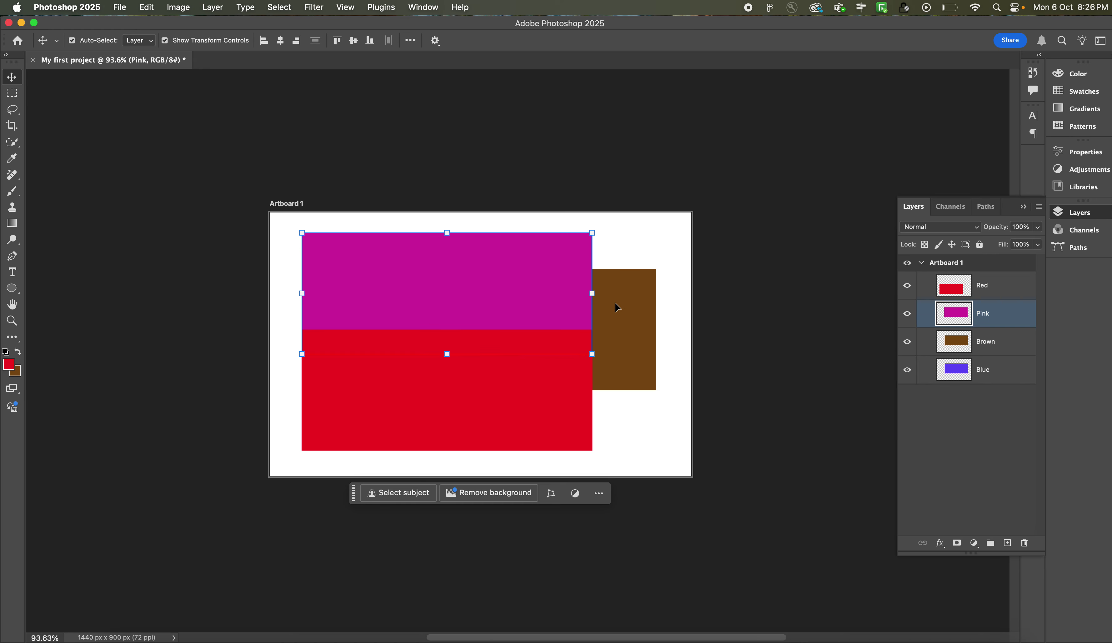
click(618, 307)
drag(618, 307, 666, 330)
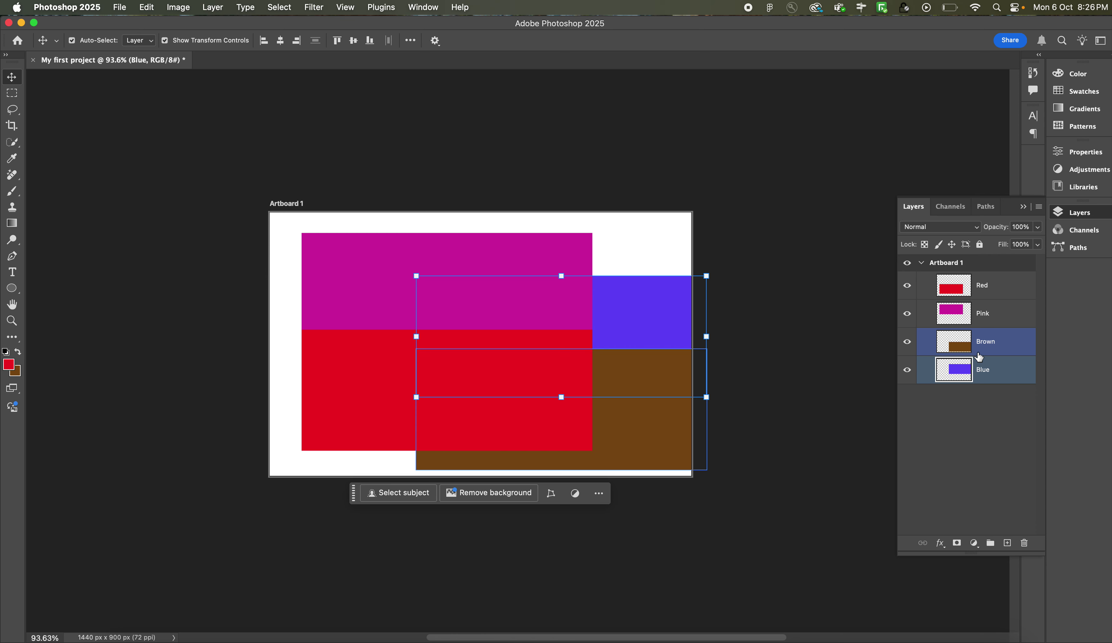
- Reorder the layers so the stack reads Brown, Blue, Red, Pink from top to bottom
drag(991, 370, 983, 348)
drag(983, 286, 987, 323)
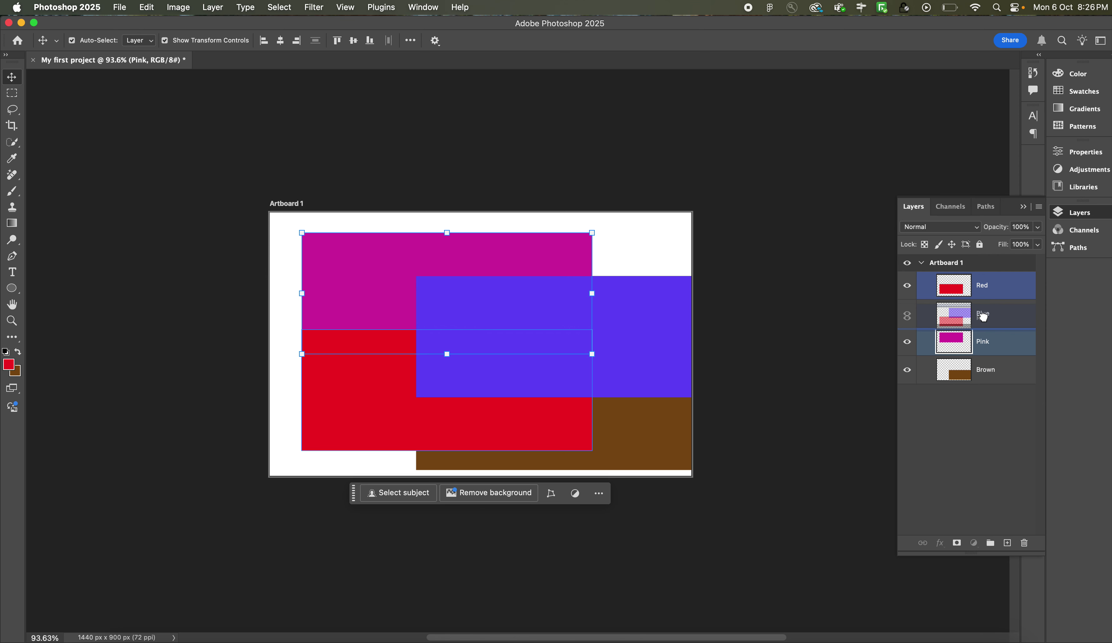
super+click(985, 370)
drag(985, 370, 983, 305)
click(516, 388)
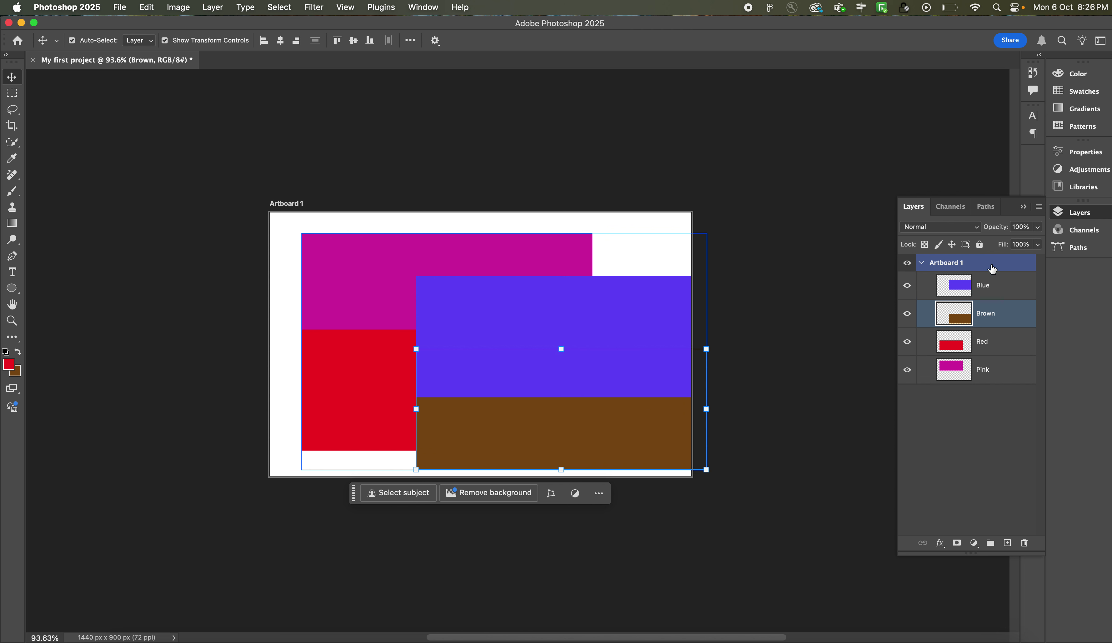
drag(990, 313, 993, 272)
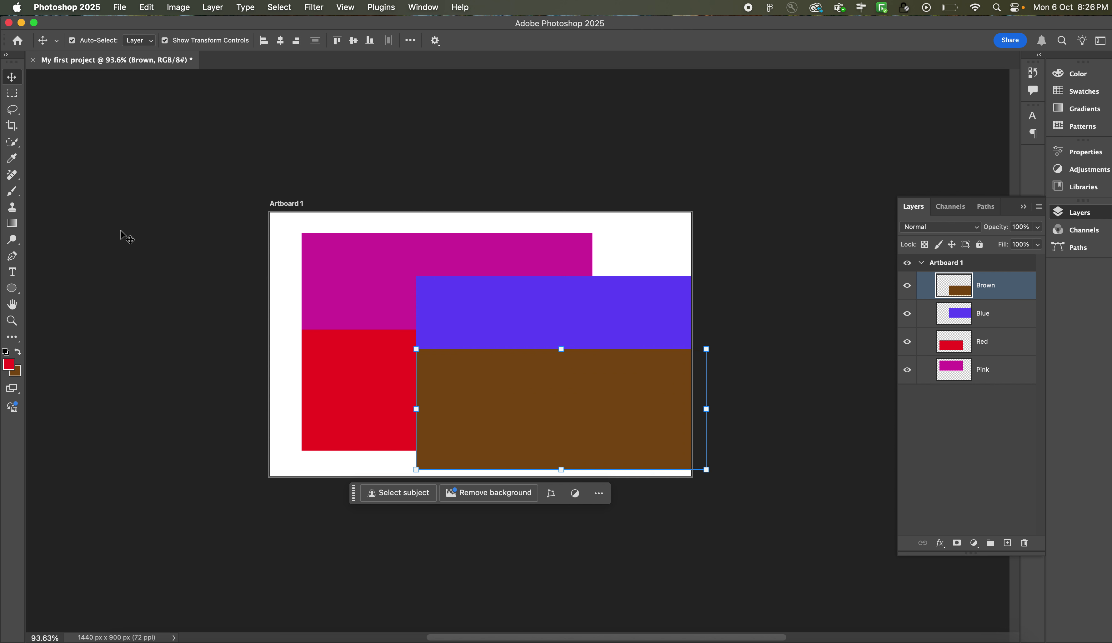
- Reposition the overlapping colored rectangles individually within the artboard
click(280, 236)
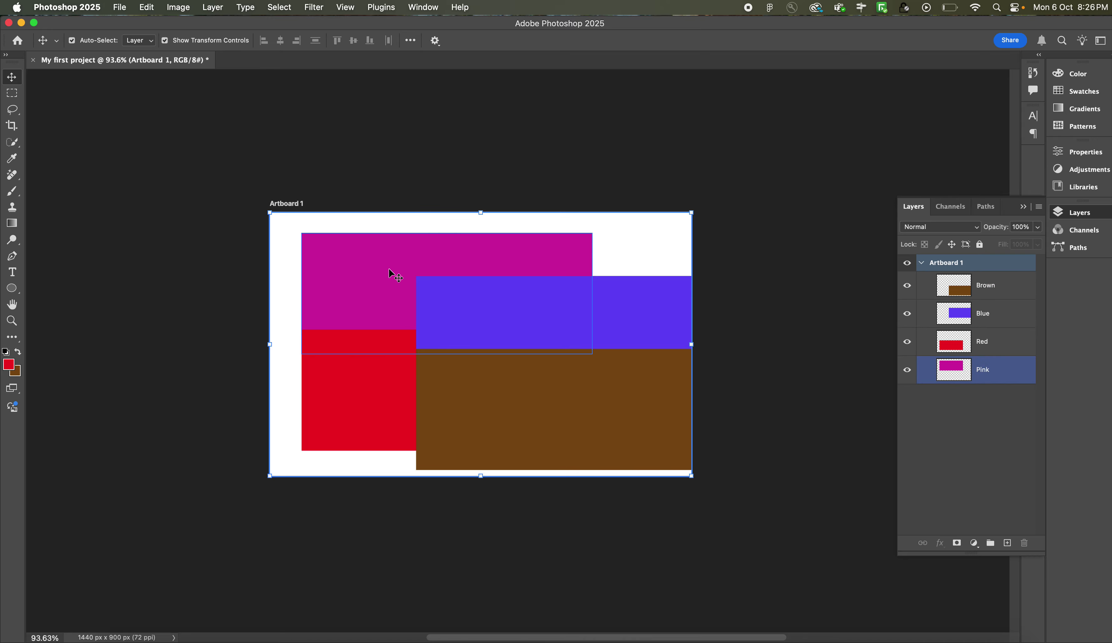
click(376, 279)
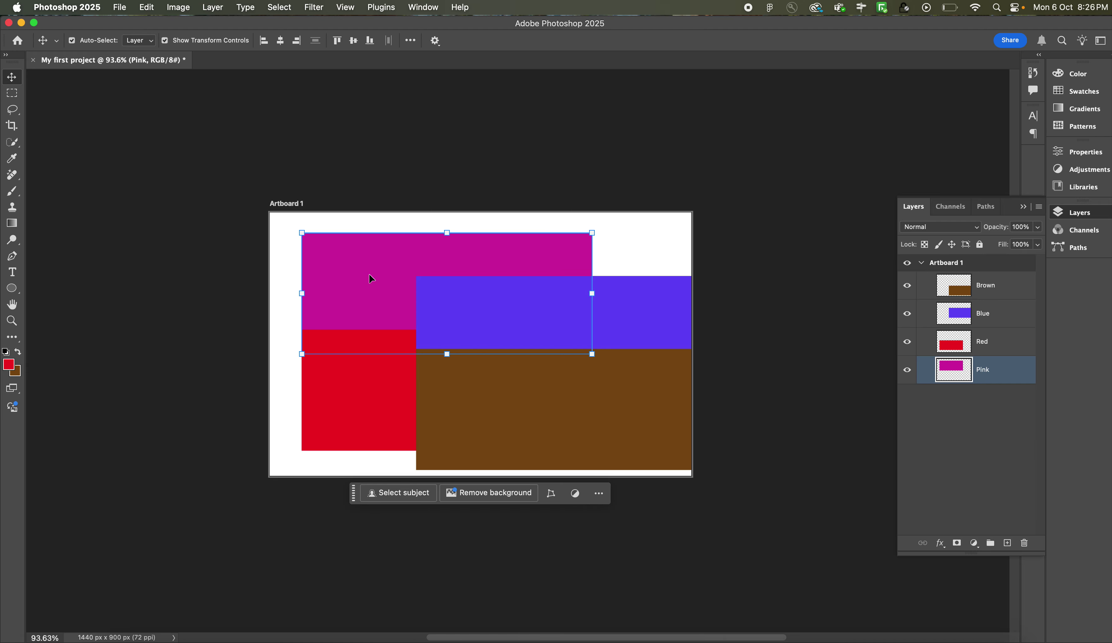
mouse_move(439, 288)
mouse_down()
mouse_move(367, 263)
mouse_move(440, 269)
mouse_up()
click(340, 269)
drag(340, 270, 312, 429)
drag(346, 348, 336, 263)
drag(512, 289, 503, 268)
- Select all the colored rectangles and delete their layers, leaving Artboard 1 empty
drag(325, 229, 613, 427)
key(Delete)
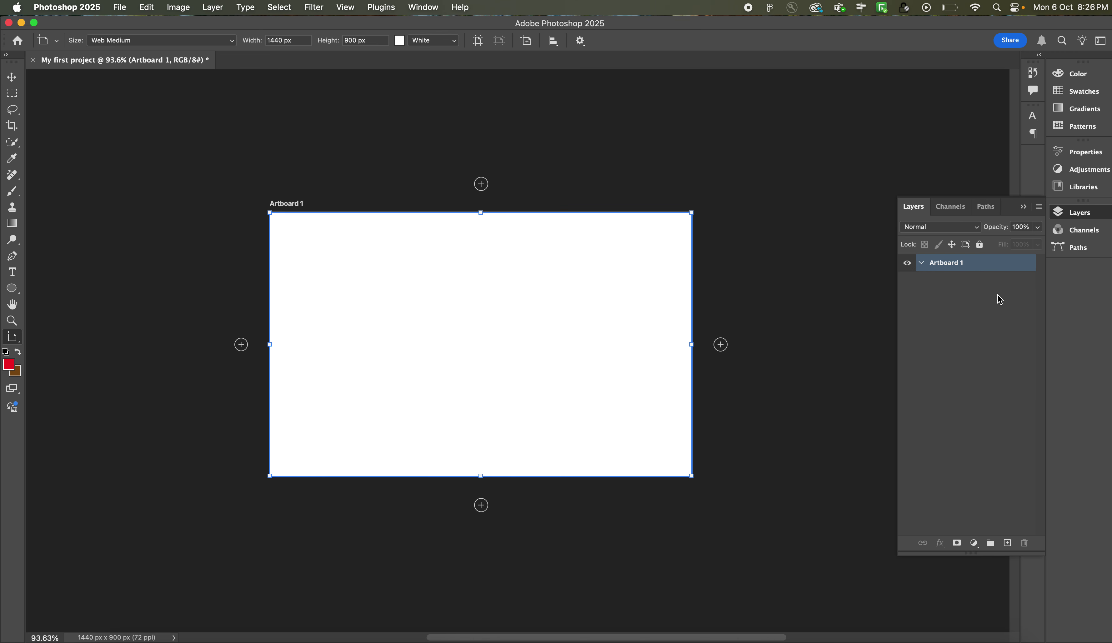
click(1028, 300)
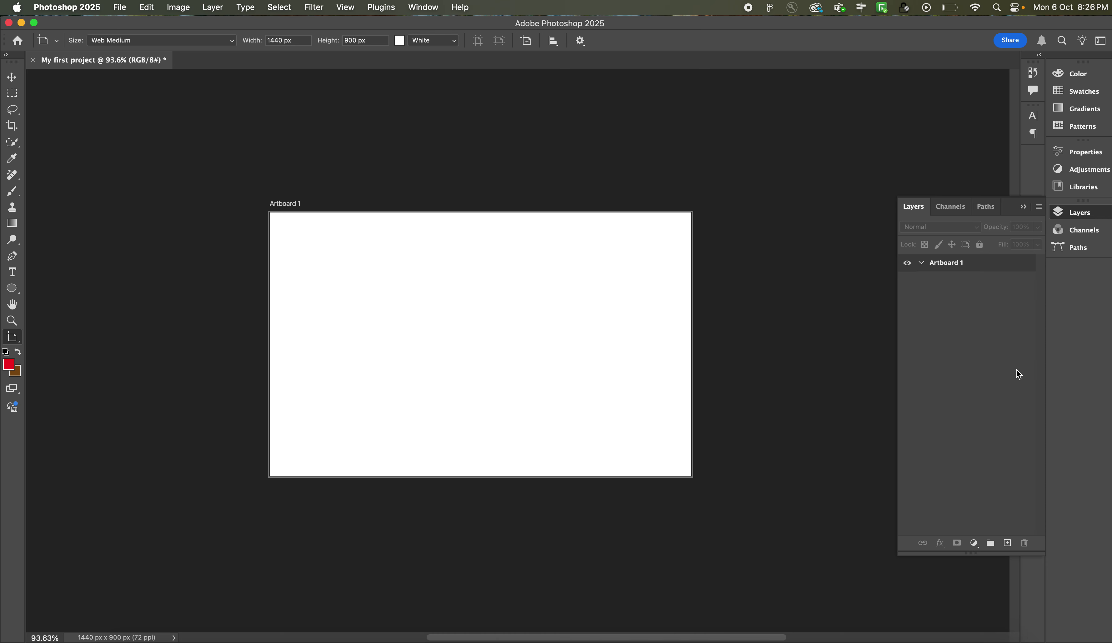
- Add a new layer and paint a soft red brush stroke across the upper part of the artboard
click(1008, 544)
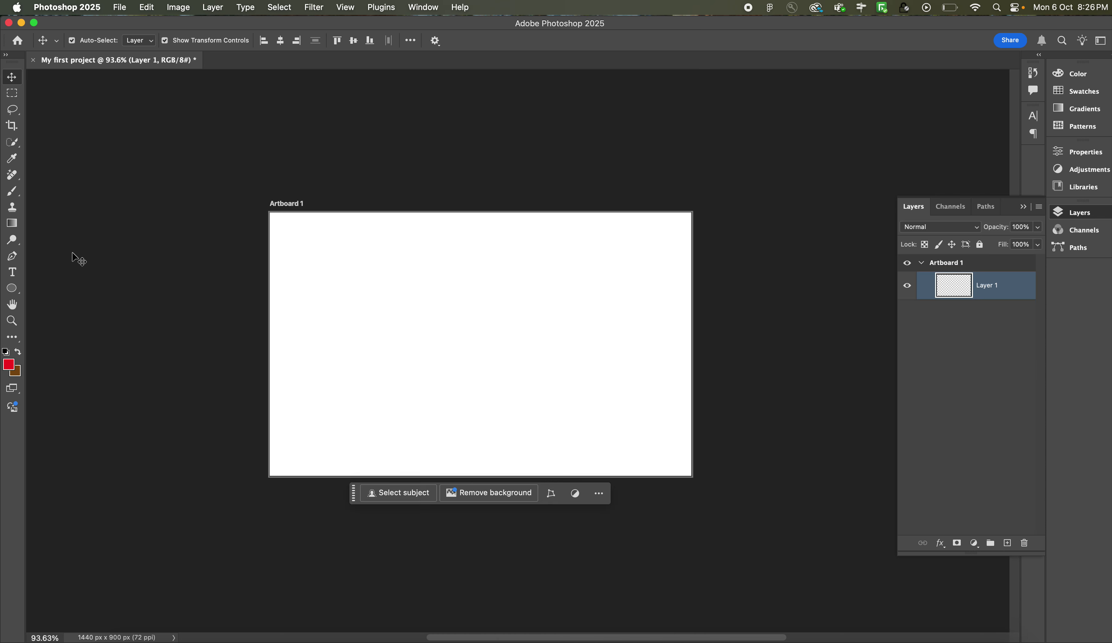
click(13, 193)
mouse_move(291, 260)
mouse_down()
mouse_move(373, 264)
mouse_move(537, 303)
mouse_move(564, 275)
mouse_move(393, 308)
mouse_move(292, 279)
mouse_up()
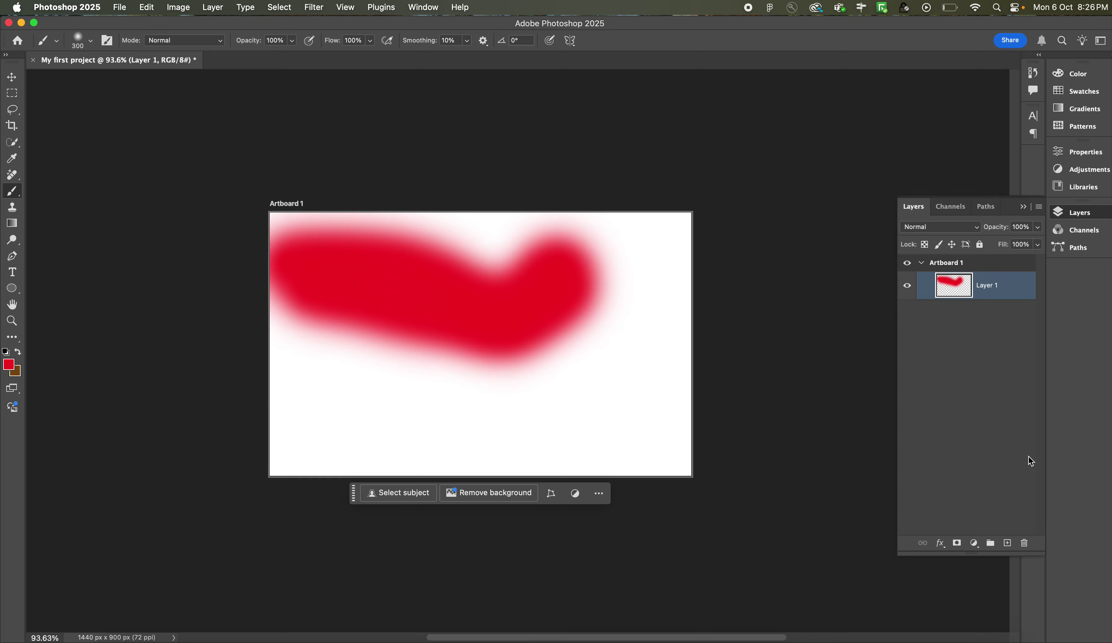
- Add a second layer, set the foreground color to dark red #a60712, and paint a soft stroke across the artboard's middle and right
click(1007, 543)
drag(435, 396, 614, 306)
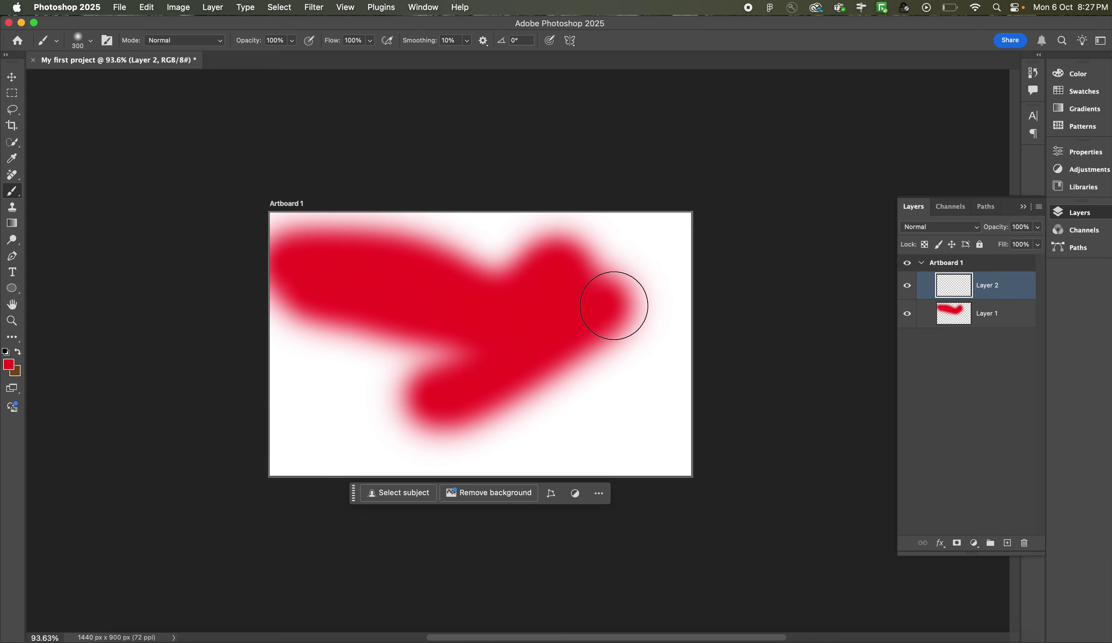
key(super+z)
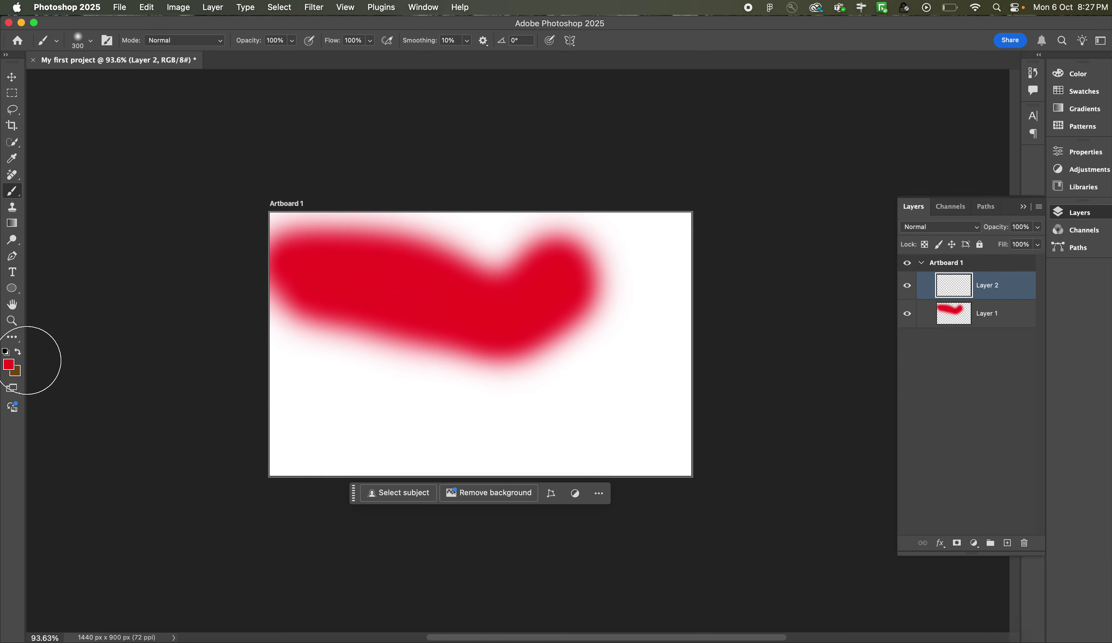
click(9, 366)
click(553, 297)
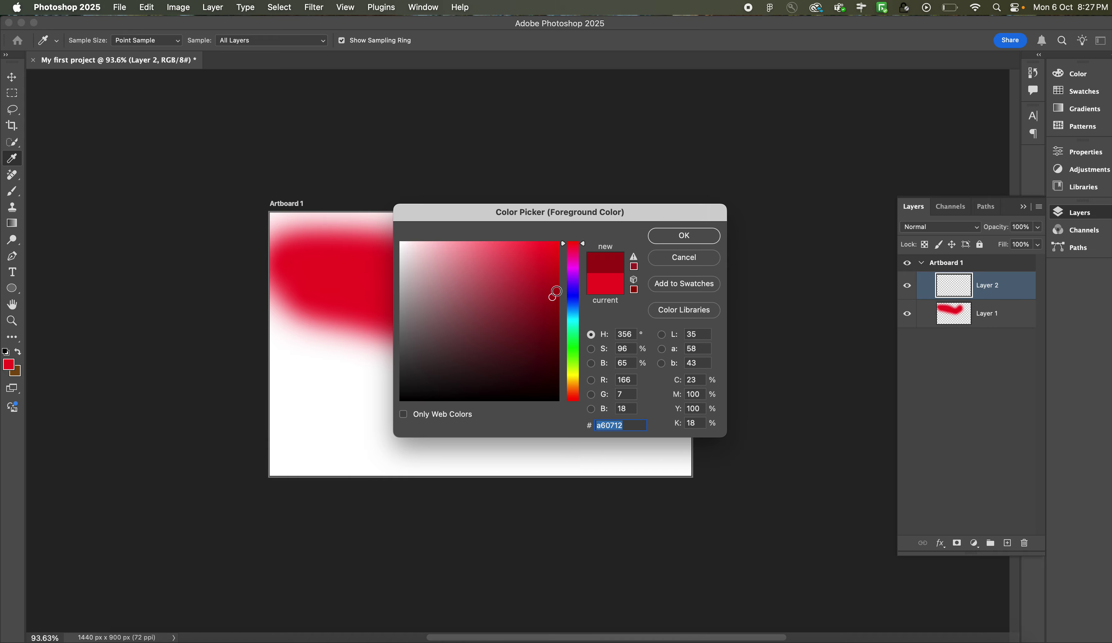
click(662, 242)
mouse_move(389, 340)
mouse_down()
mouse_move(486, 412)
mouse_move(591, 397)
mouse_move(549, 364)
mouse_move(524, 417)
mouse_up()
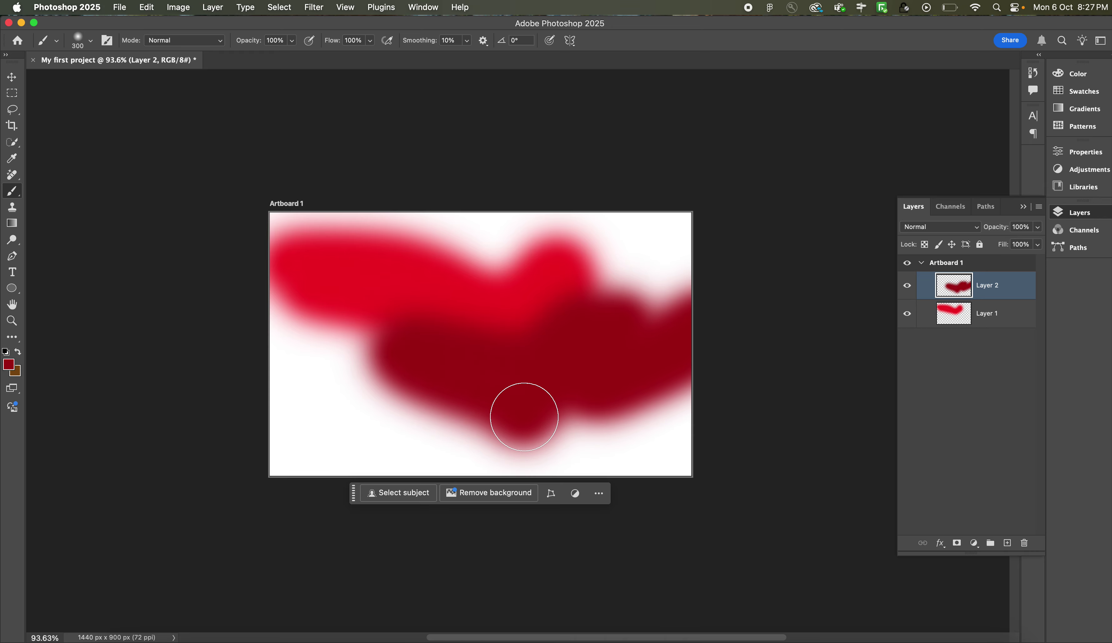
- Add a third layer, choose a dark blue foreground color, and paint a soft stroke along the lower part of the artboard
click(1007, 544)
click(10, 366)
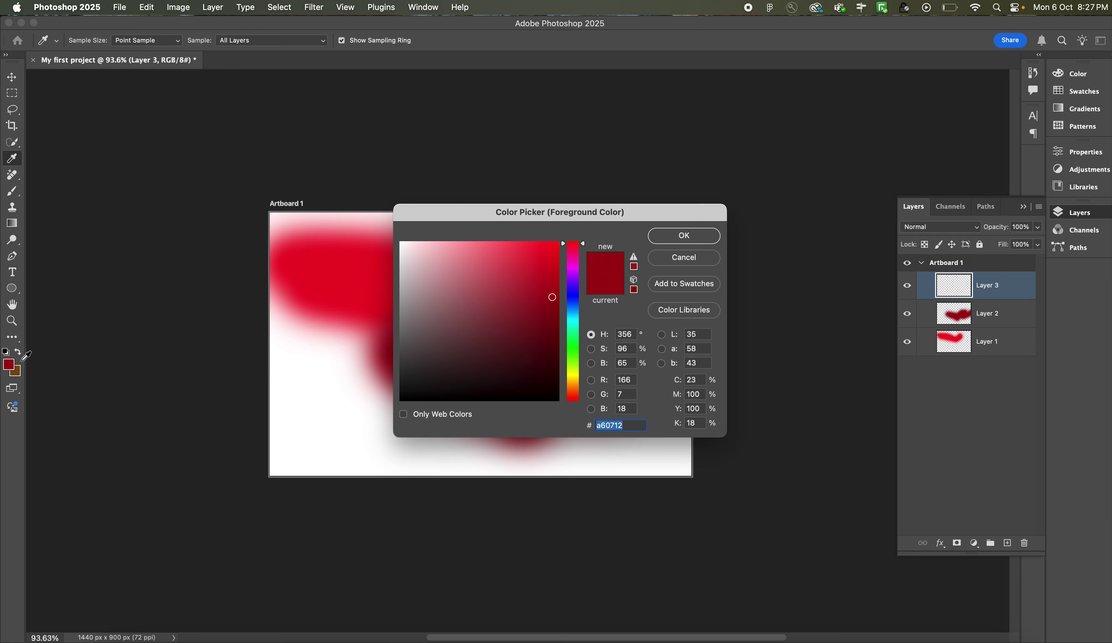
click(574, 305)
click(532, 342)
click(558, 335)
click(667, 237)
key(b)
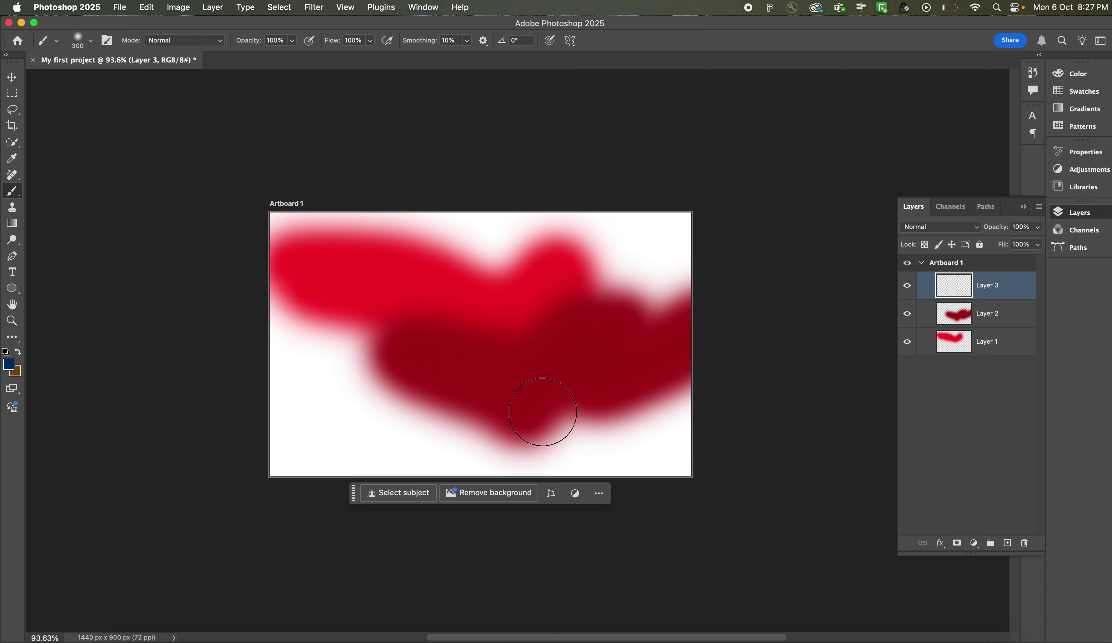
mouse_move(399, 426)
mouse_down()
mouse_move(541, 428)
mouse_move(742, 395)
mouse_move(586, 466)
mouse_move(723, 435)
mouse_move(580, 466)
mouse_move(676, 459)
mouse_up()
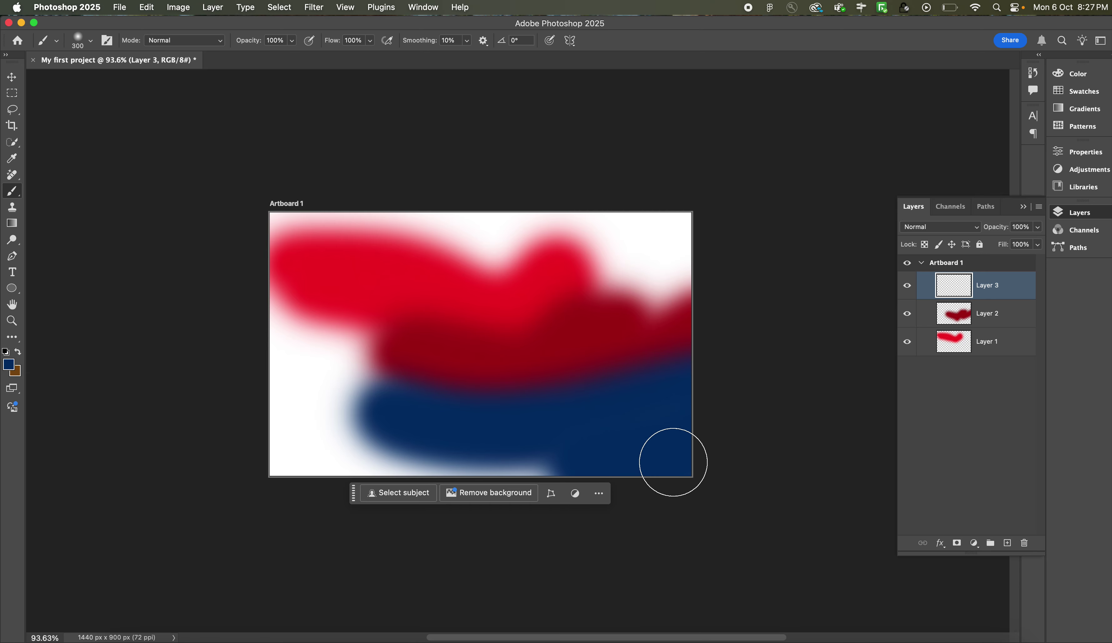
- Move the blue stroke to the artboard's lower left, and shift the dark red and red strokes right and slightly down
click(13, 78)
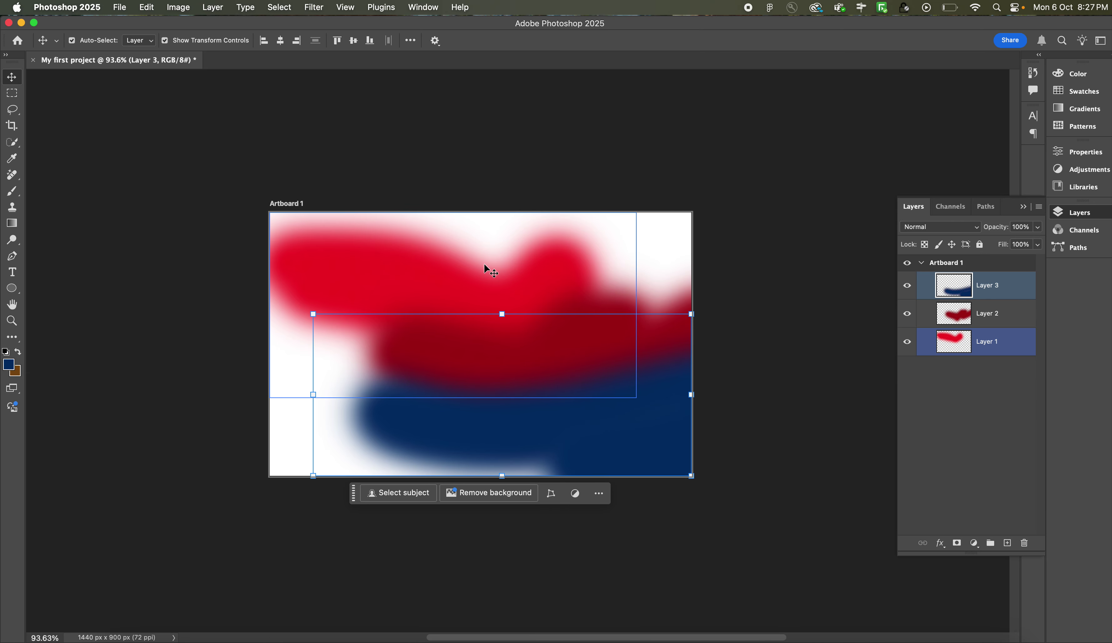
drag(637, 376, 540, 425)
click(586, 338)
drag(591, 313, 654, 337)
drag(455, 283, 529, 308)
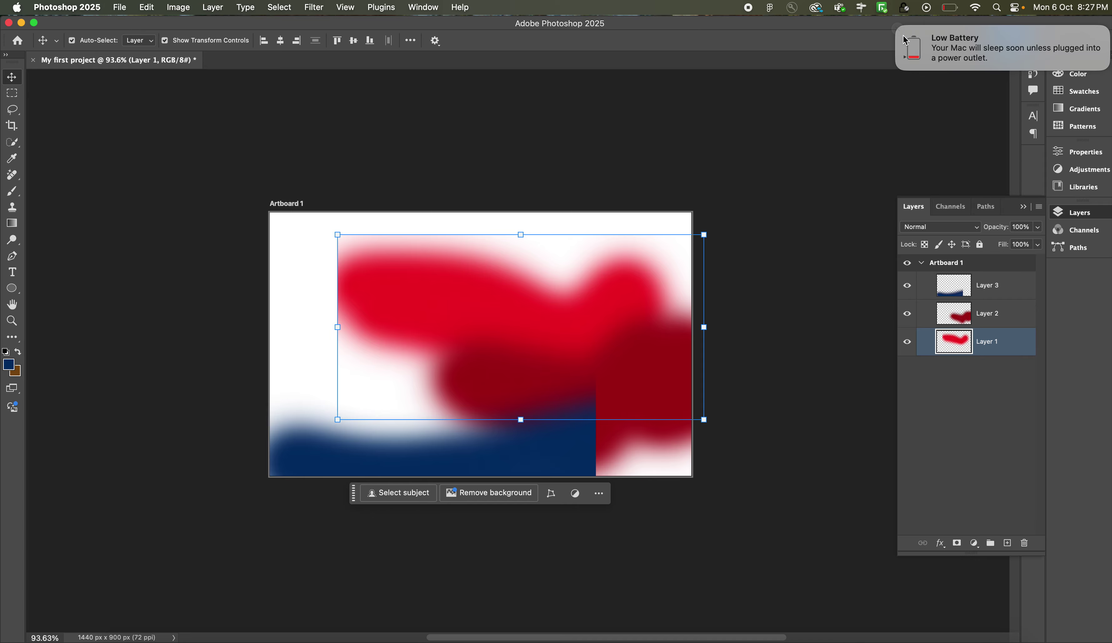
- Move the red stroke back to the upper left, the dark red stroke to the upper right, and the blue stroke to the lower right
click(898, 29)
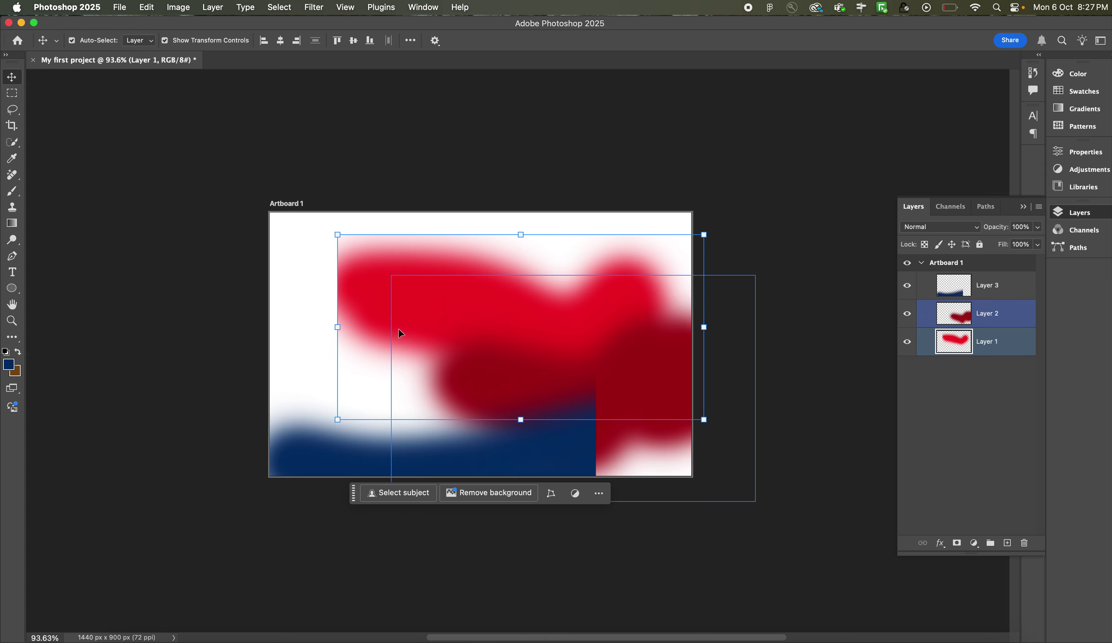
drag(418, 306, 367, 293)
drag(539, 398, 550, 315)
mouse_move(427, 445)
mouse_down()
mouse_move(454, 385)
mouse_move(446, 355)
mouse_move(597, 396)
mouse_up()
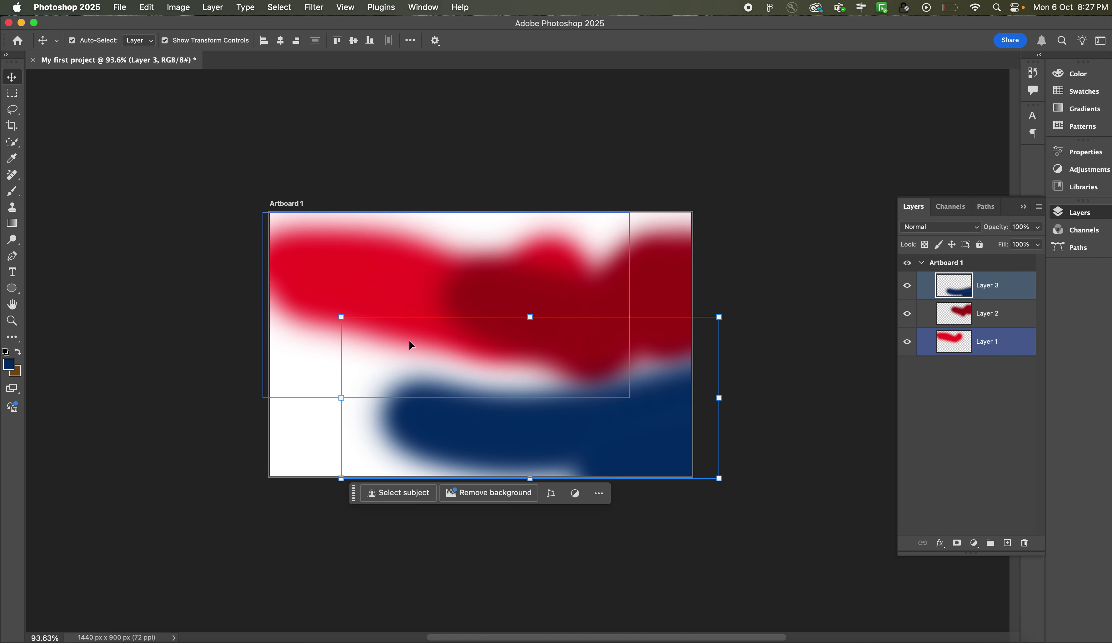
- Draw a freehand Lasso selection around the area where the red and dark red strokes overlap
click(13, 110)
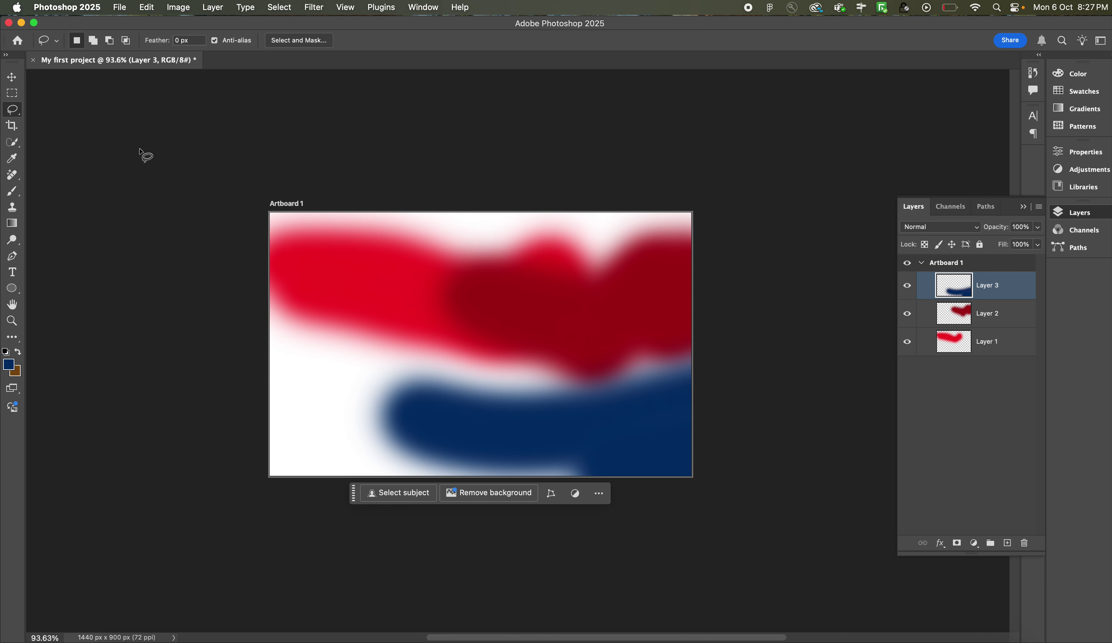
mouse_move(332, 280)
mouse_down()
mouse_move(452, 368)
mouse_move(340, 239)
mouse_up()
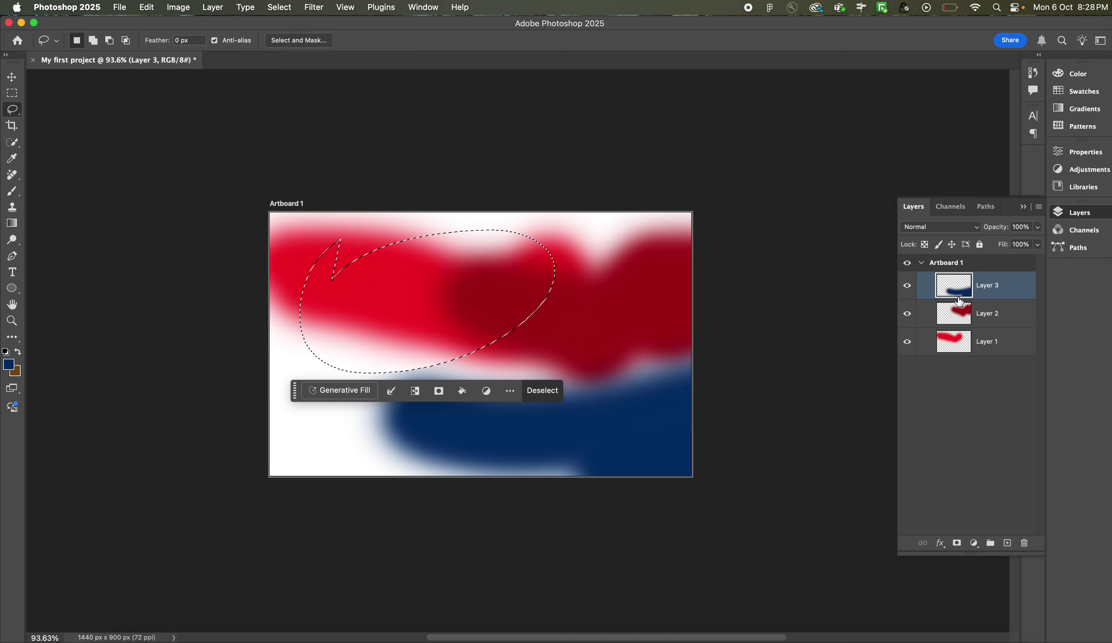
- Try deleting the lassoed area from Layer 1 and deselecting, then undo the deletion to restore the red stroke and the selection
click(981, 314)
click(979, 337)
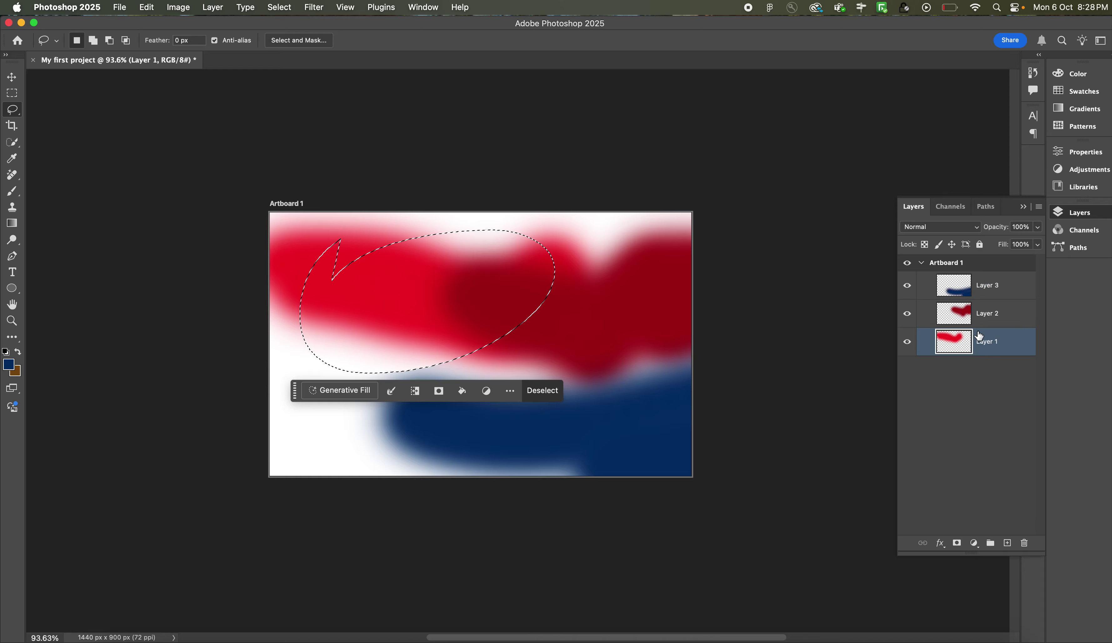
key(Delete)
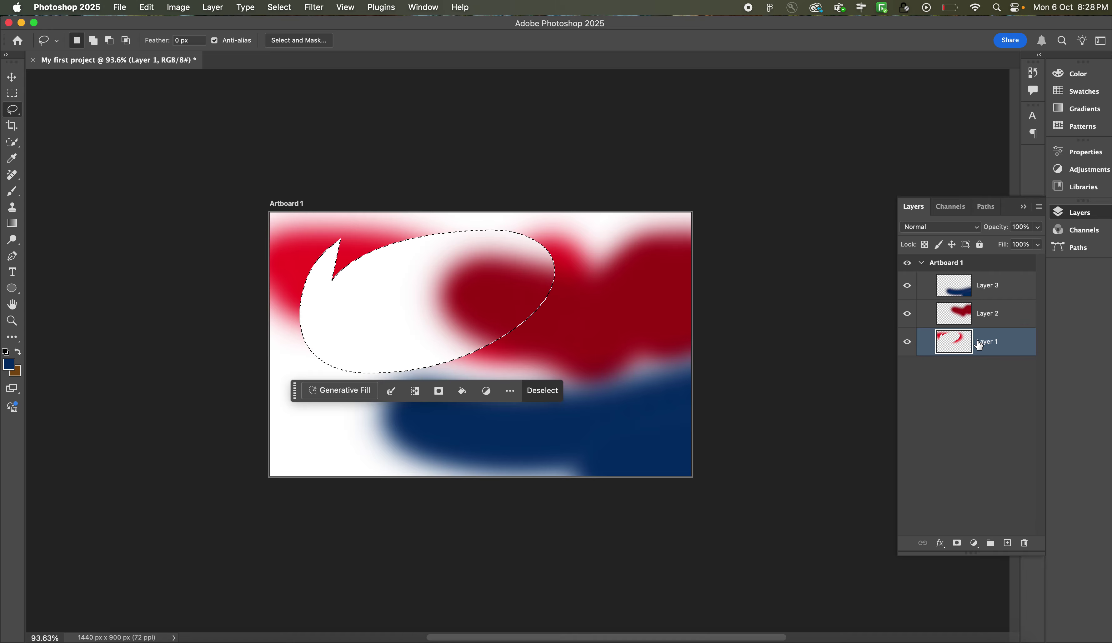
key(super+d)
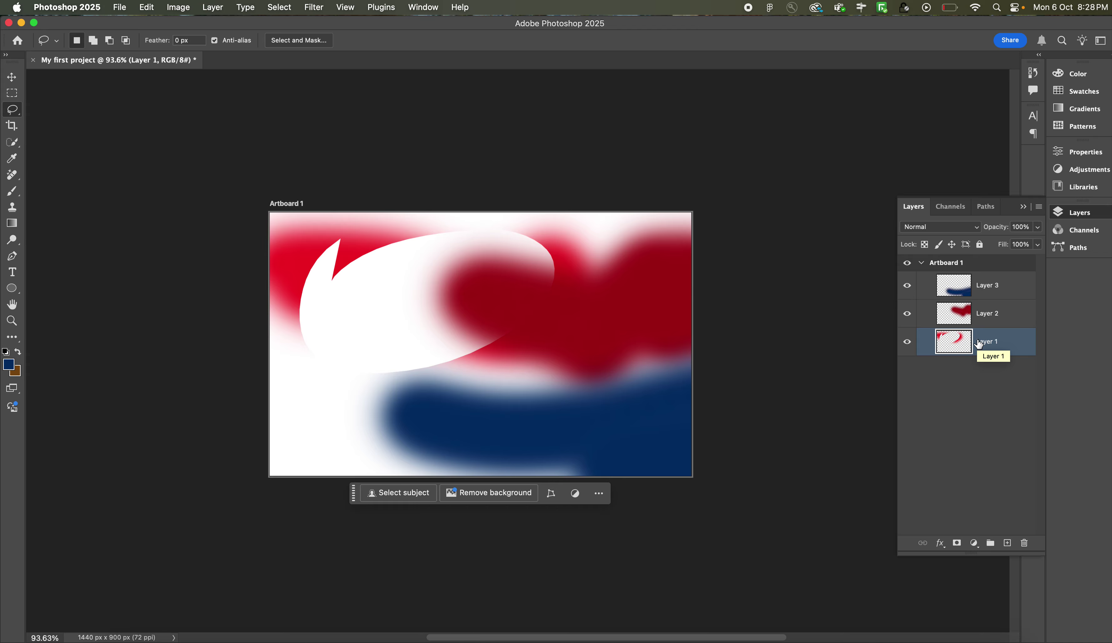
key(super+z)
key(super+z)
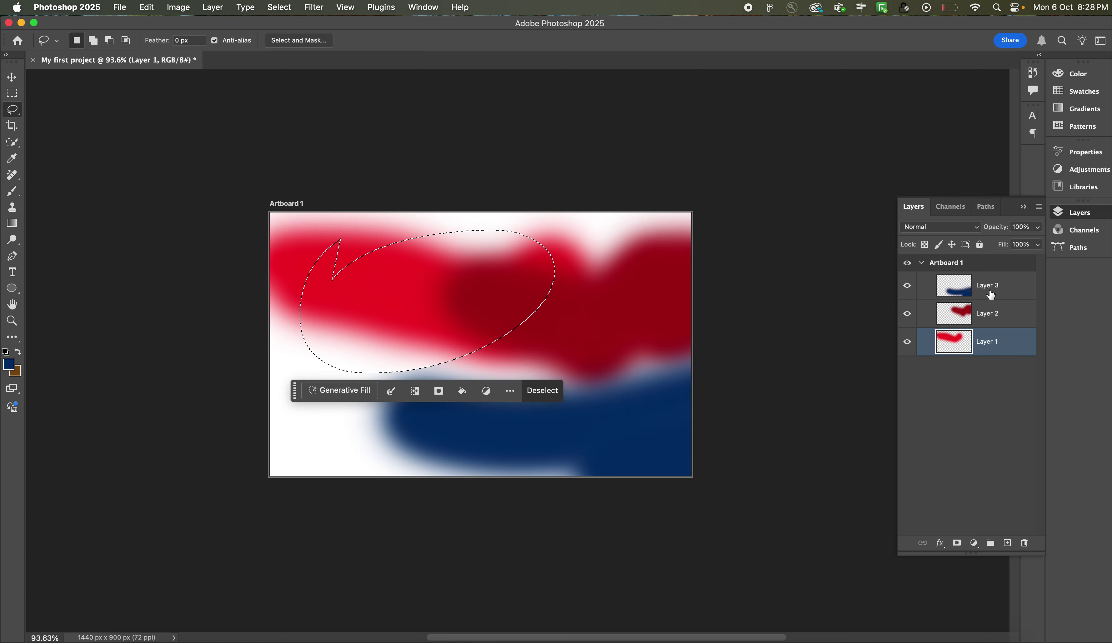
- Move the lasso selection down over the blue stroke and delete the enclosed area from Layer 3, keeping the selection active
click(991, 296)
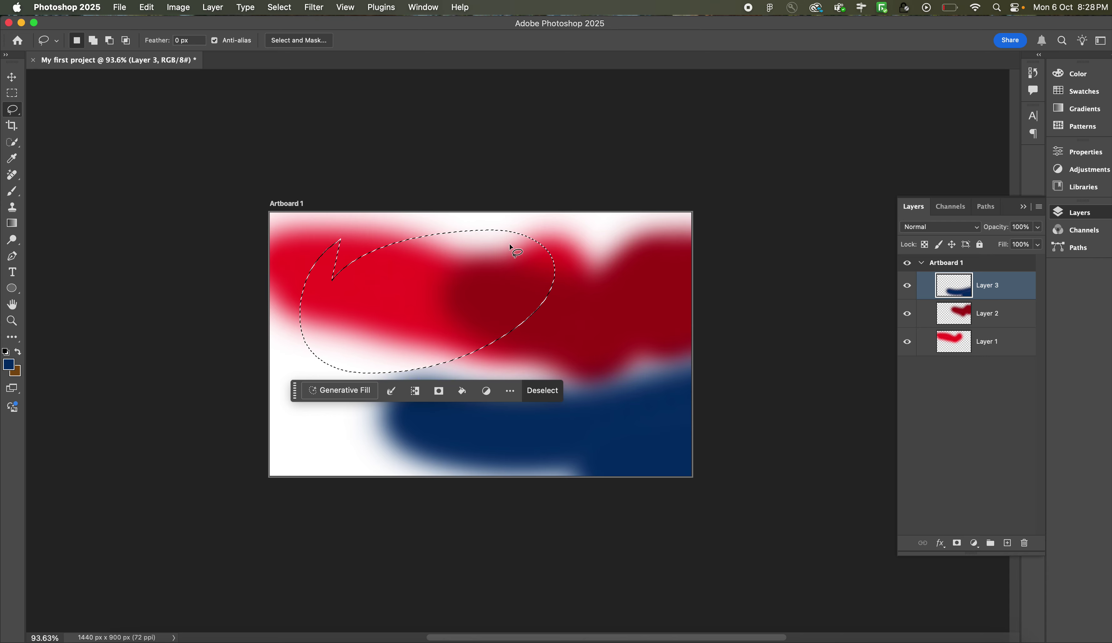
mouse_move(398, 287)
mouse_down()
mouse_move(512, 388)
mouse_move(413, 397)
mouse_move(475, 398)
mouse_move(456, 398)
mouse_move(534, 373)
mouse_move(483, 373)
mouse_up()
key(BackSpace)
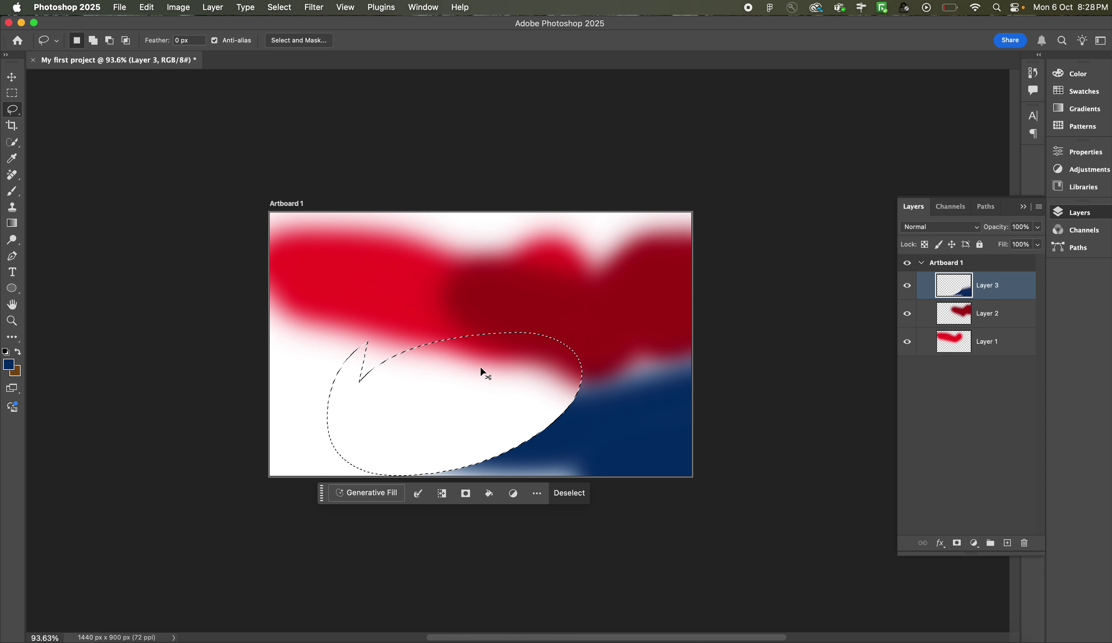
click(482, 370)
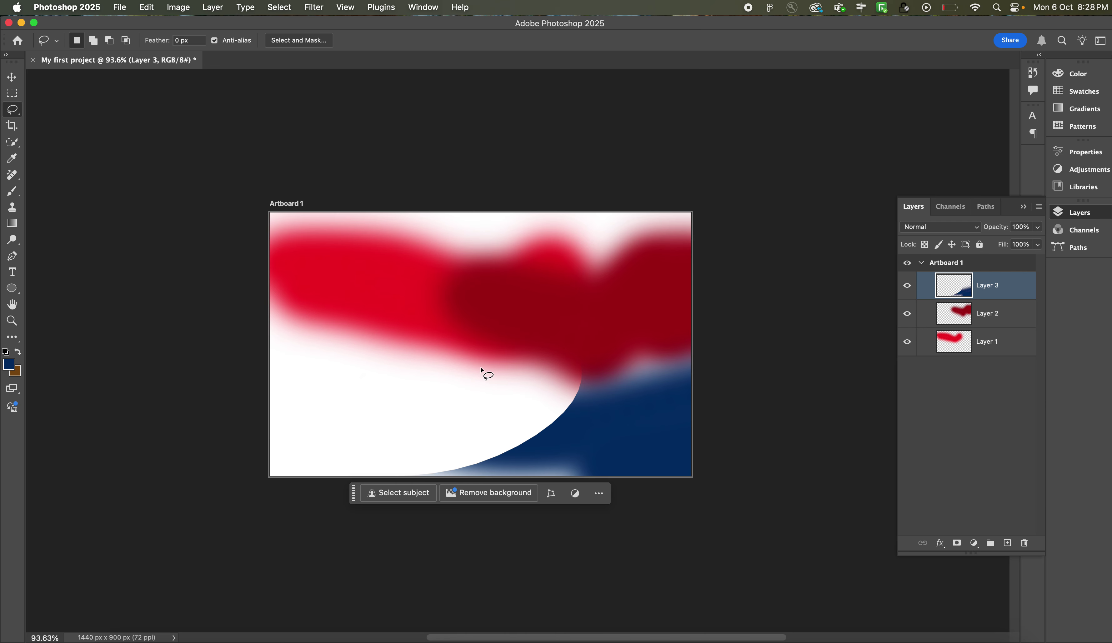
key(super+z)
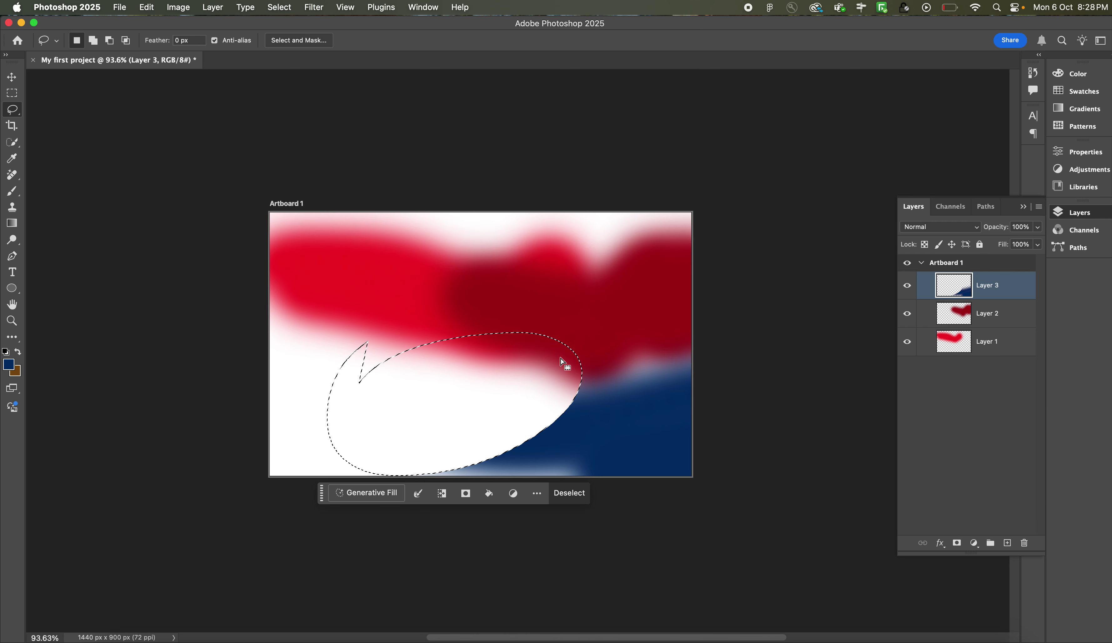
- Delete the selected area from Layer 2 and from Layer 1, and clear the selection
click(994, 316)
key(BackSpace)
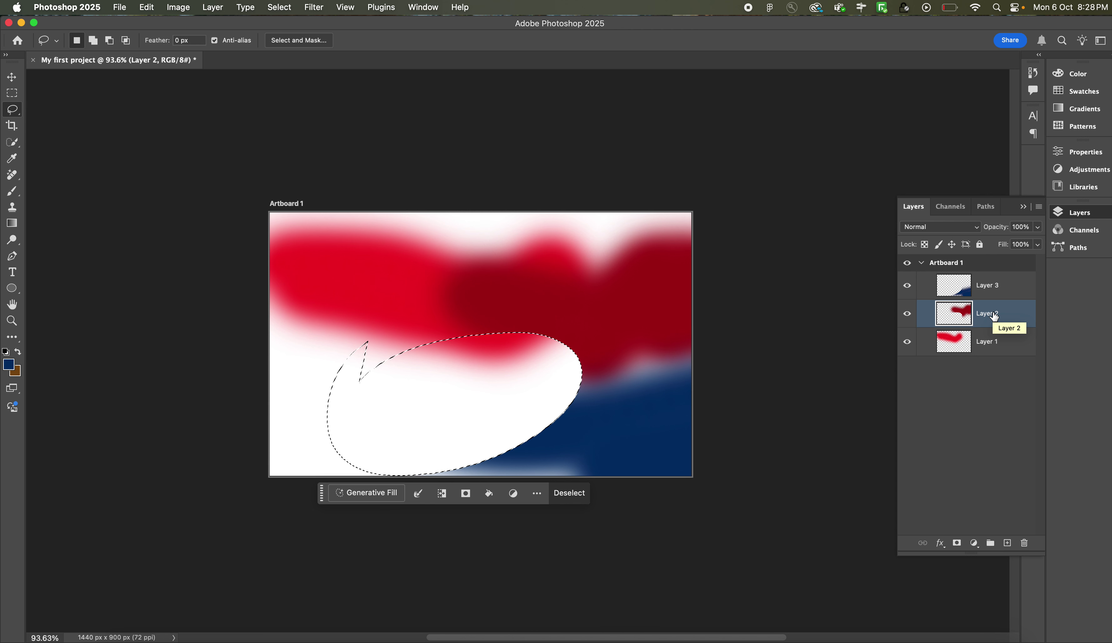
click(993, 338)
key(BackSpace)
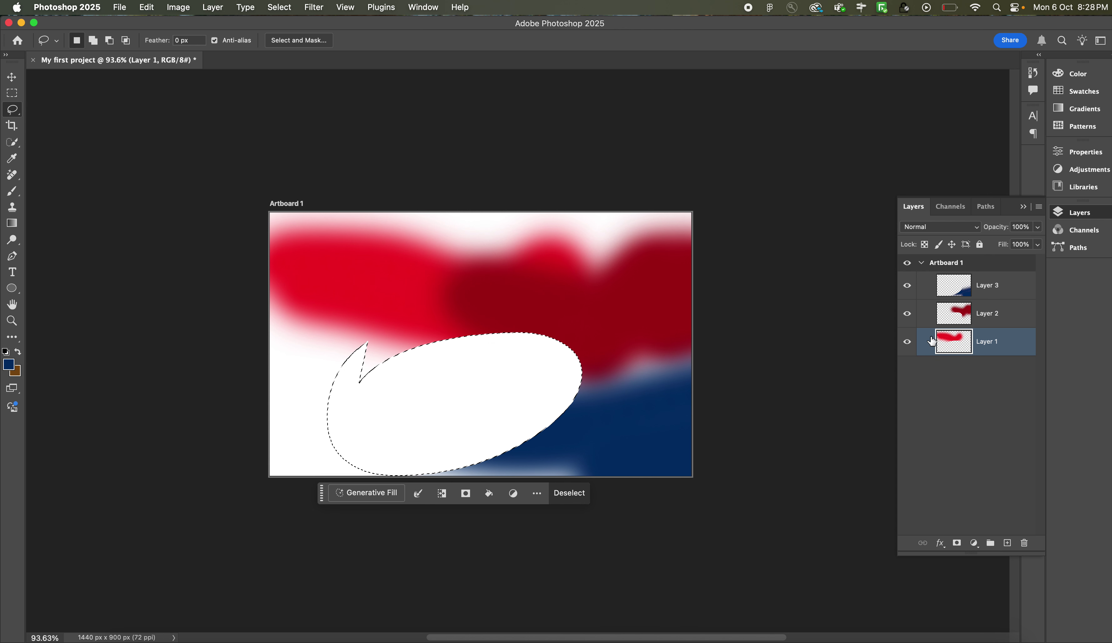
key(super+d)
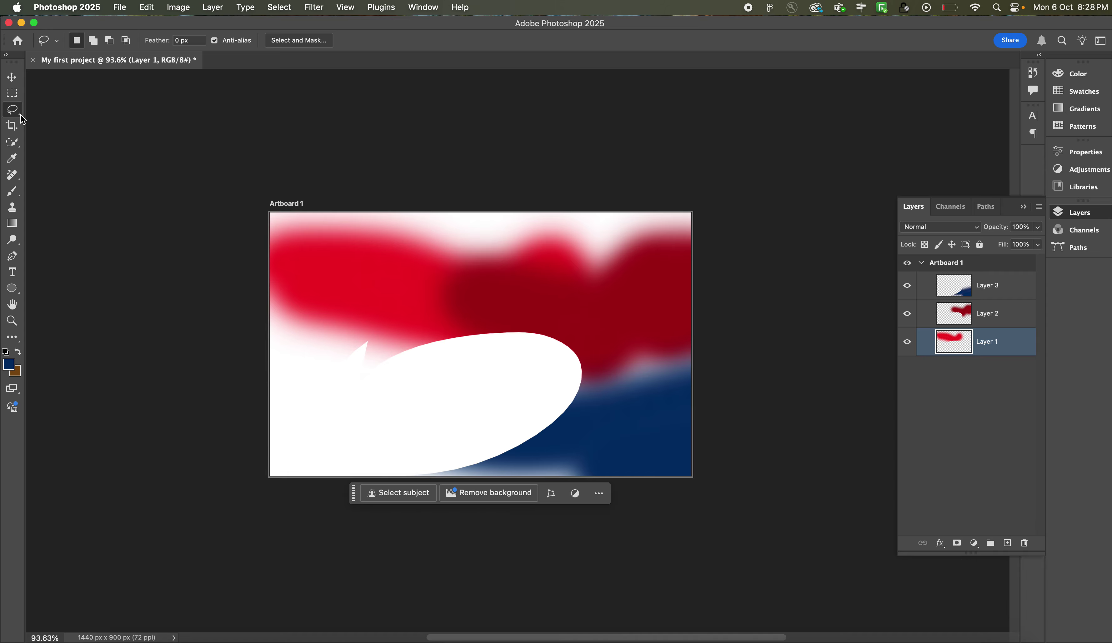
- Draw a rectangular marquee selection over the area where the red and dark red strokes meet
click(14, 97)
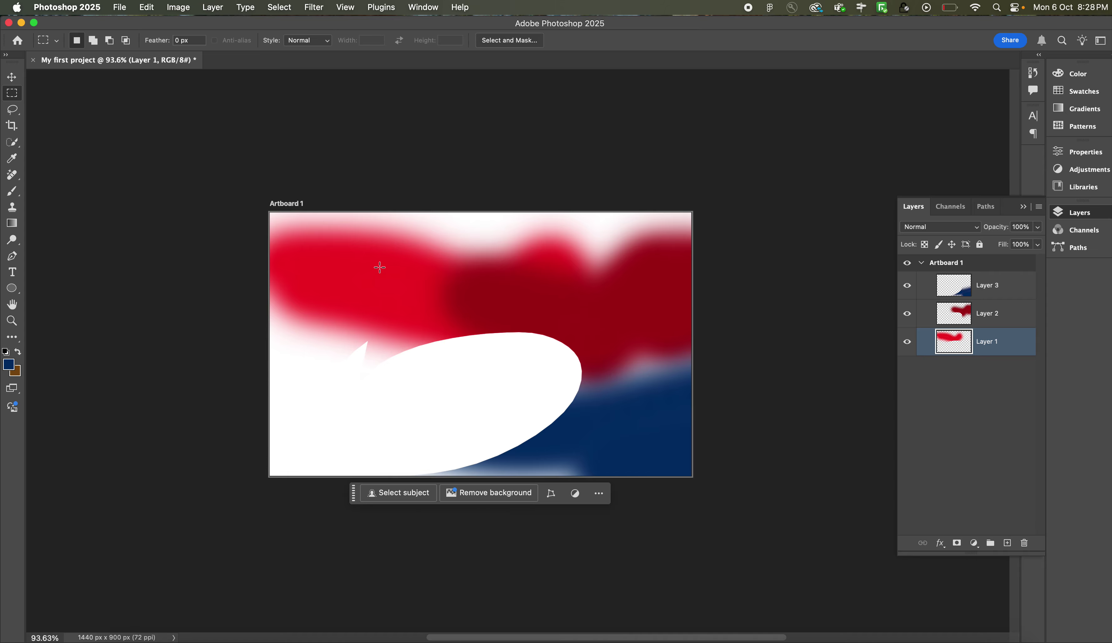
drag(354, 247, 495, 343)
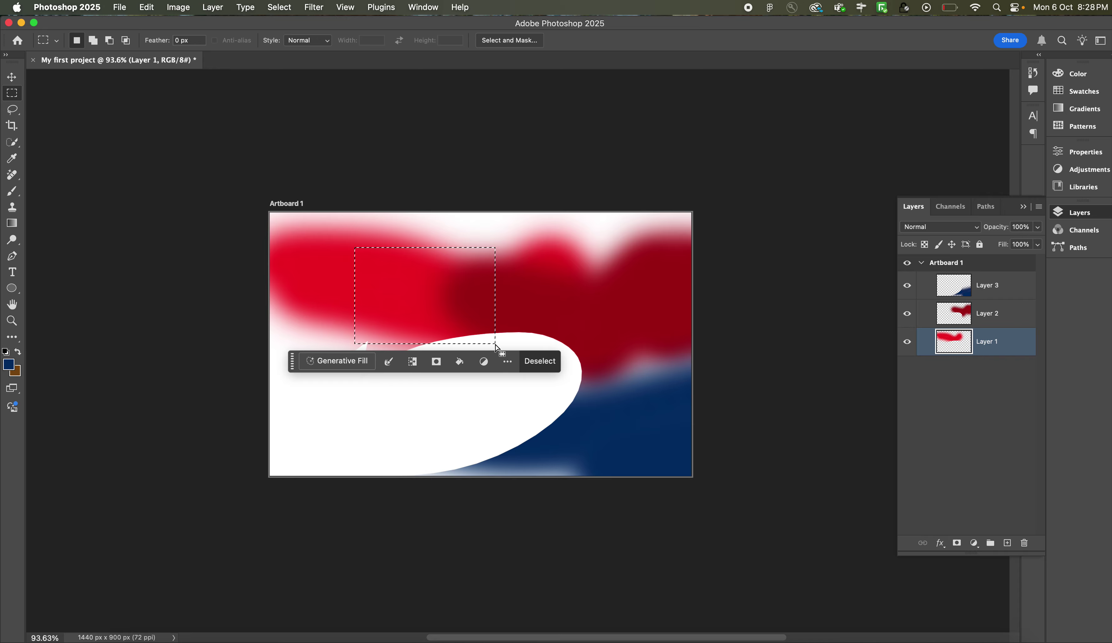
- Try deleting the rectangular selection from Layer 1 and Layer 2, and undo both deletions
key(BackSpace)
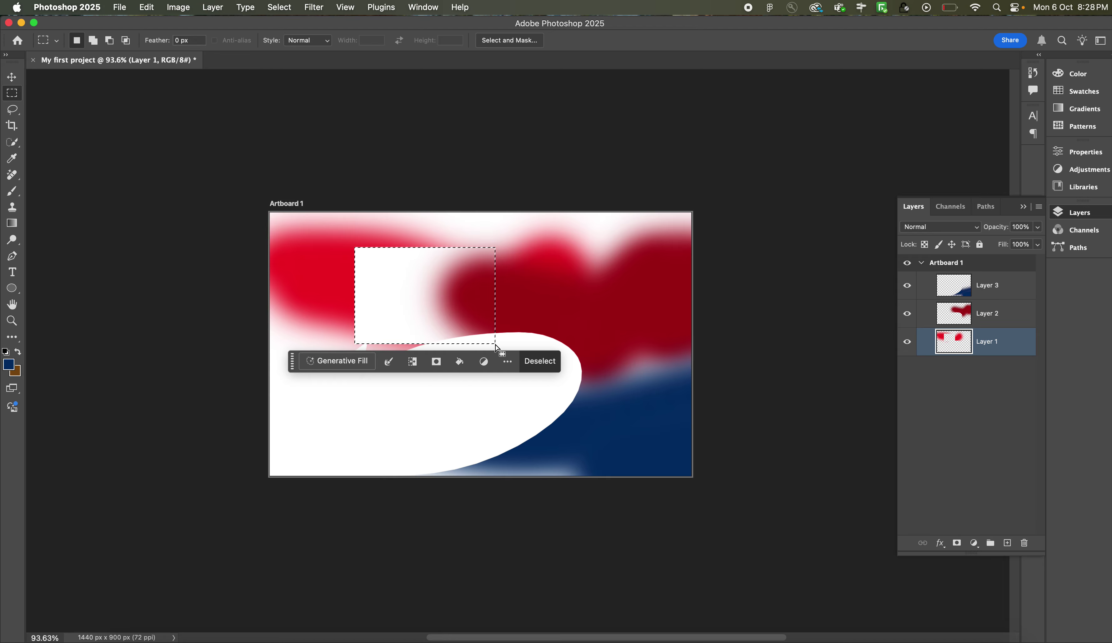
click(993, 314)
key(BackSpace)
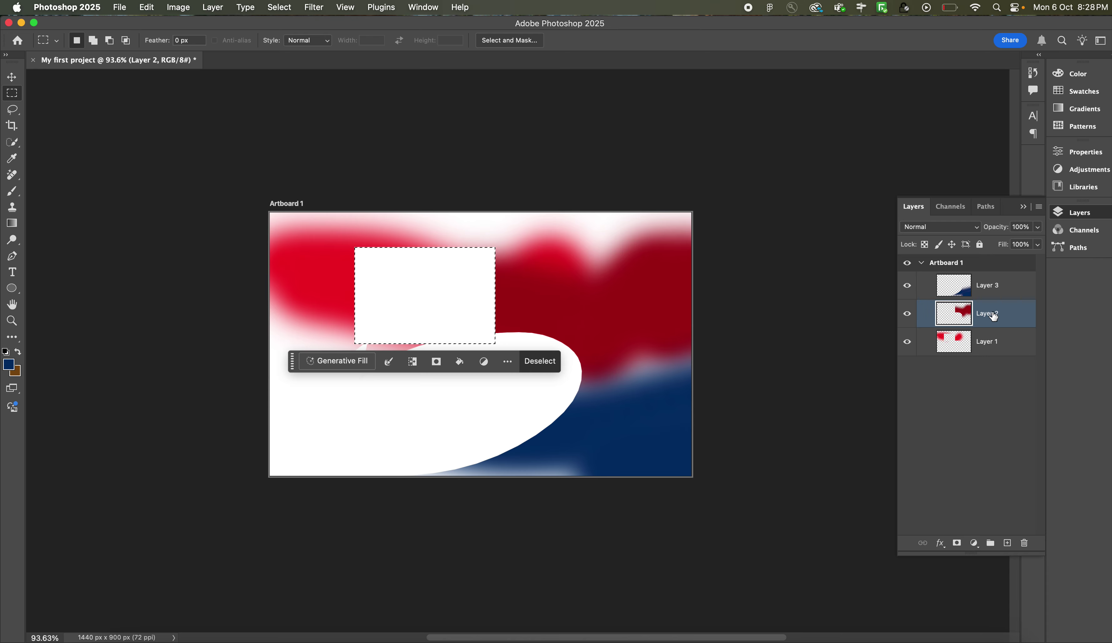
key(super+z)
key(super+z)
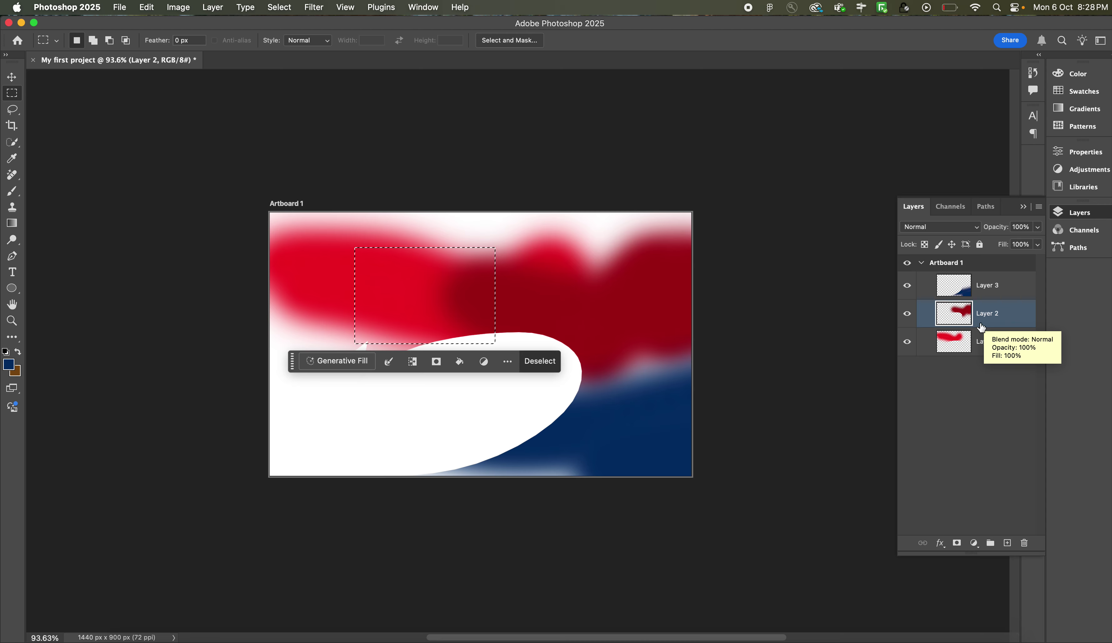
- Copy the selected rectangle of Layer 1 to a new layer and move the piece down onto the white area below the red stroke
click(986, 343)
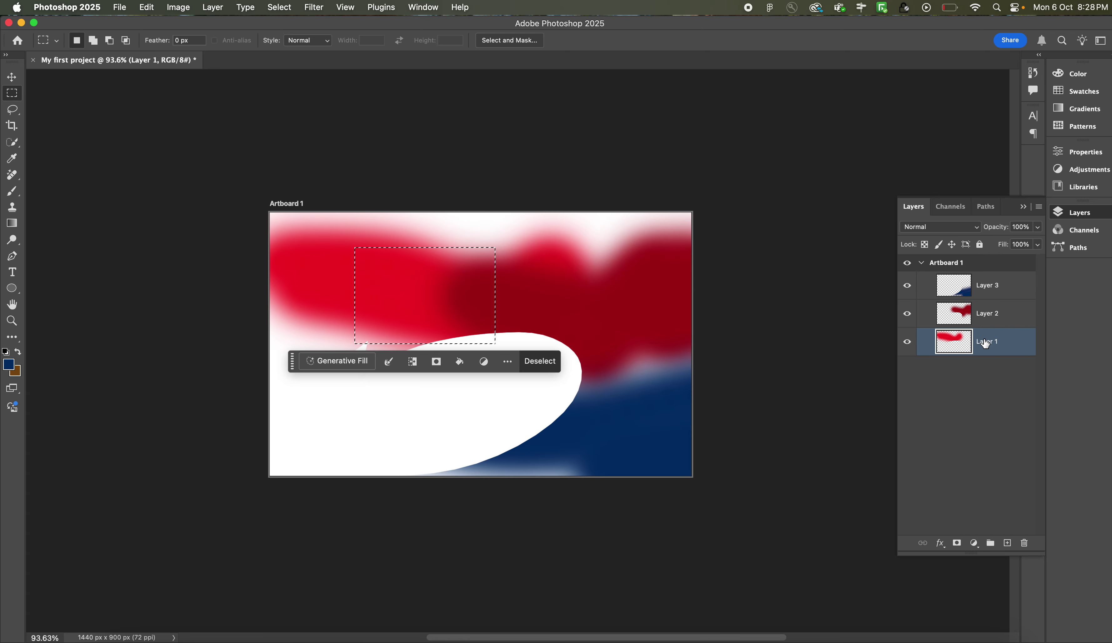
key(super+j)
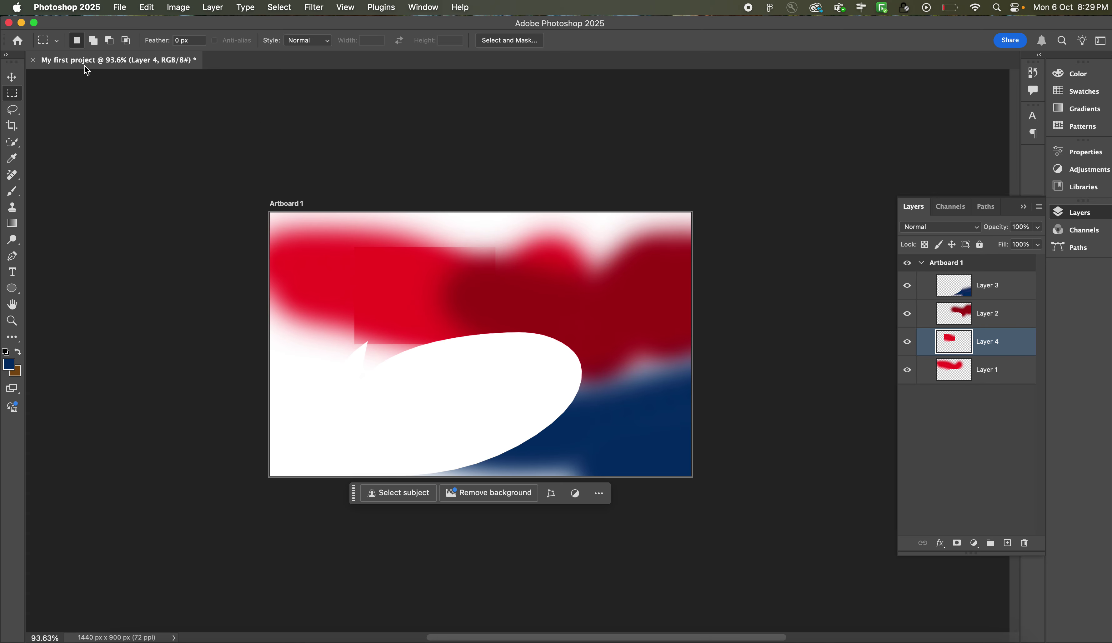
click(14, 78)
drag(439, 344, 409, 414)
click(365, 274)
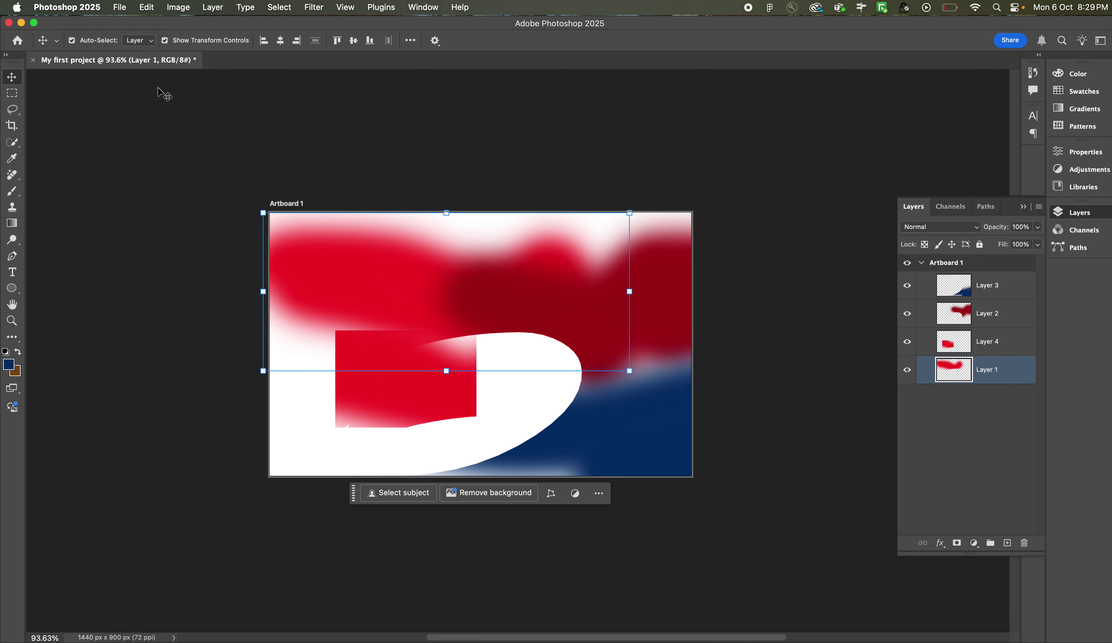
- Draw a rectangular marquee across the upper red stroke and add a second overlapping rectangle that extends it over the dark red stroke
click(13, 93)
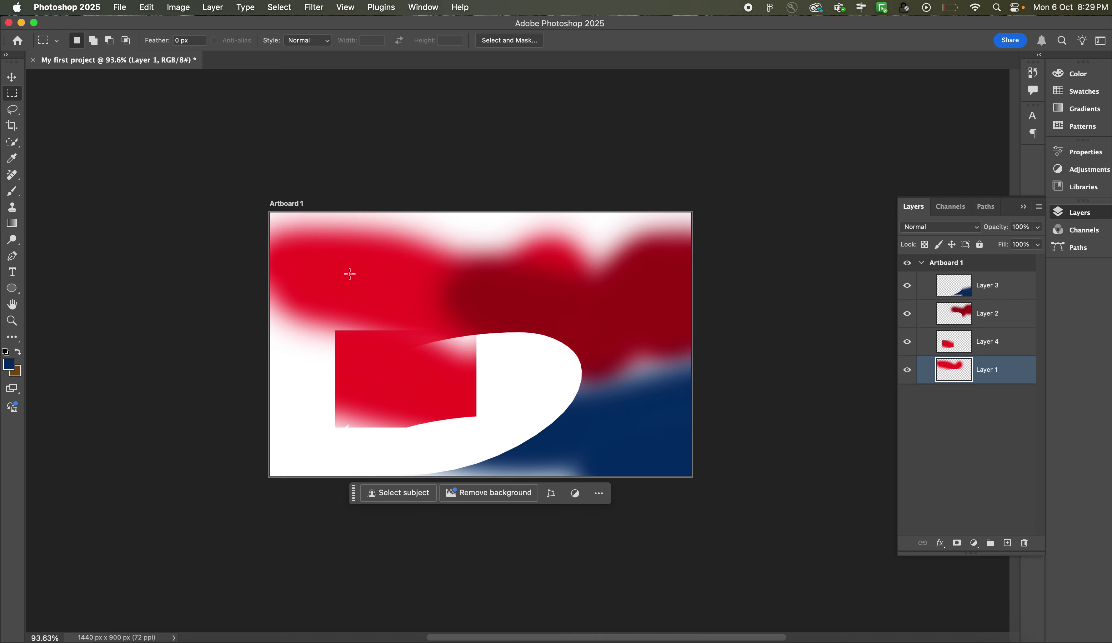
drag(372, 234, 477, 285)
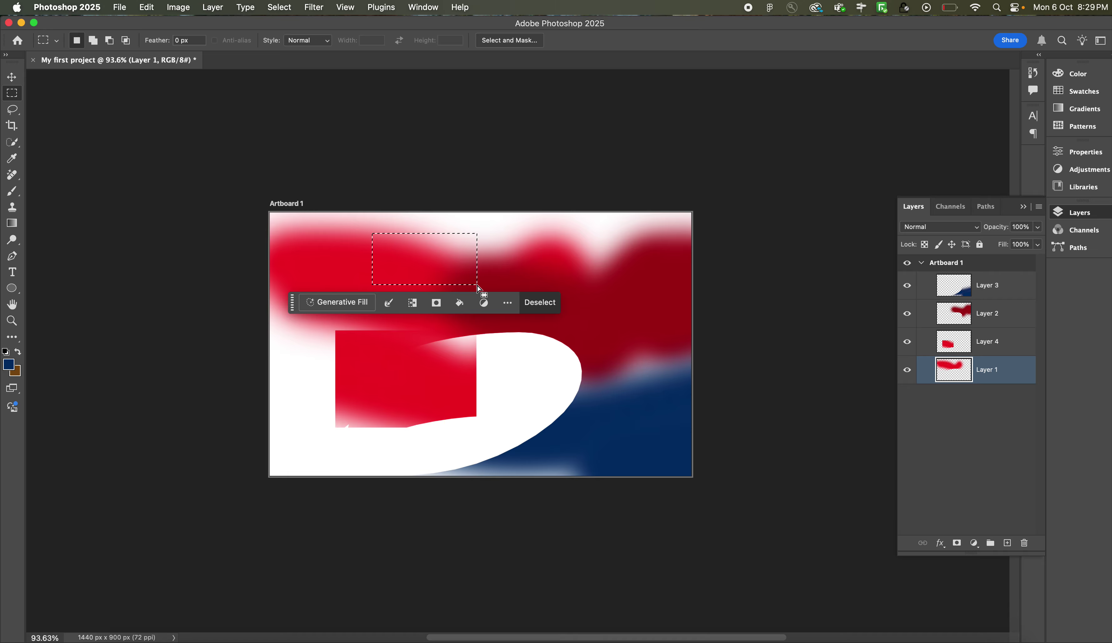
click(94, 41)
drag(447, 264, 554, 314)
- Subtract a rectangle from the selection's upper right corner, and intersect the remainder with a larger rectangle over its right part
click(109, 40)
drag(517, 234, 612, 270)
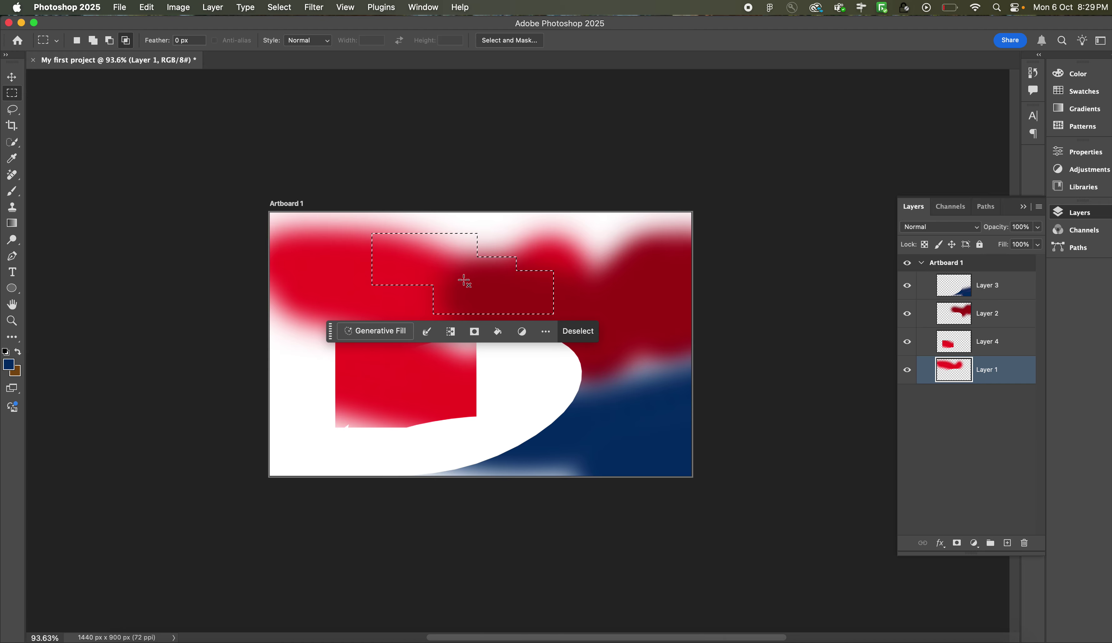
drag(484, 235, 649, 345)
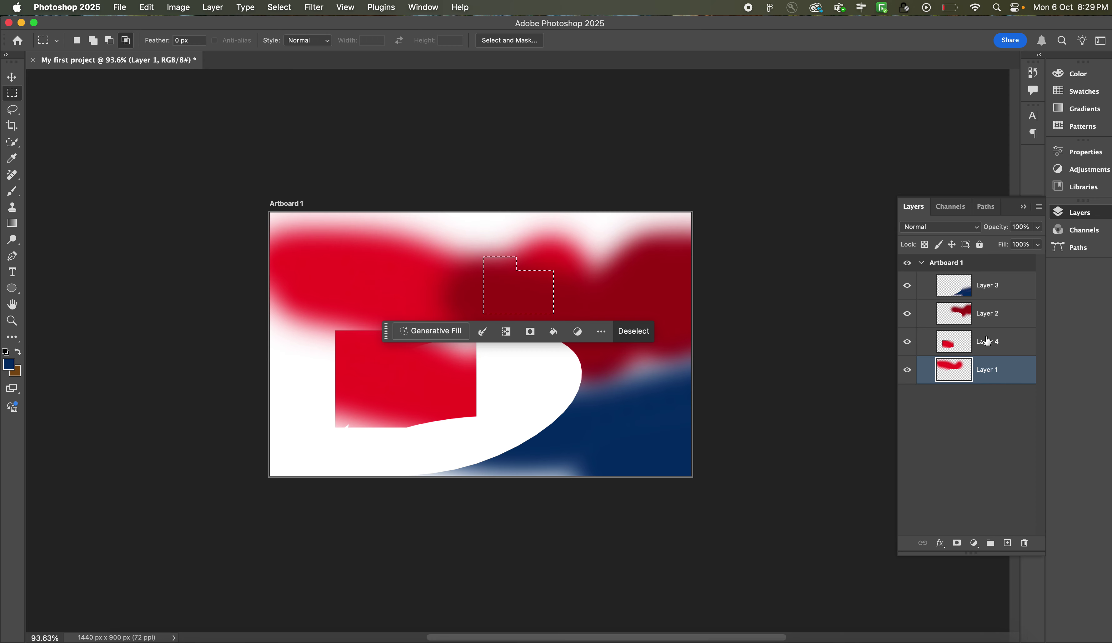
- Copy the selected notched area of Layer 2 to a new layer and move the dark red piece down into the white cut-out
click(990, 315)
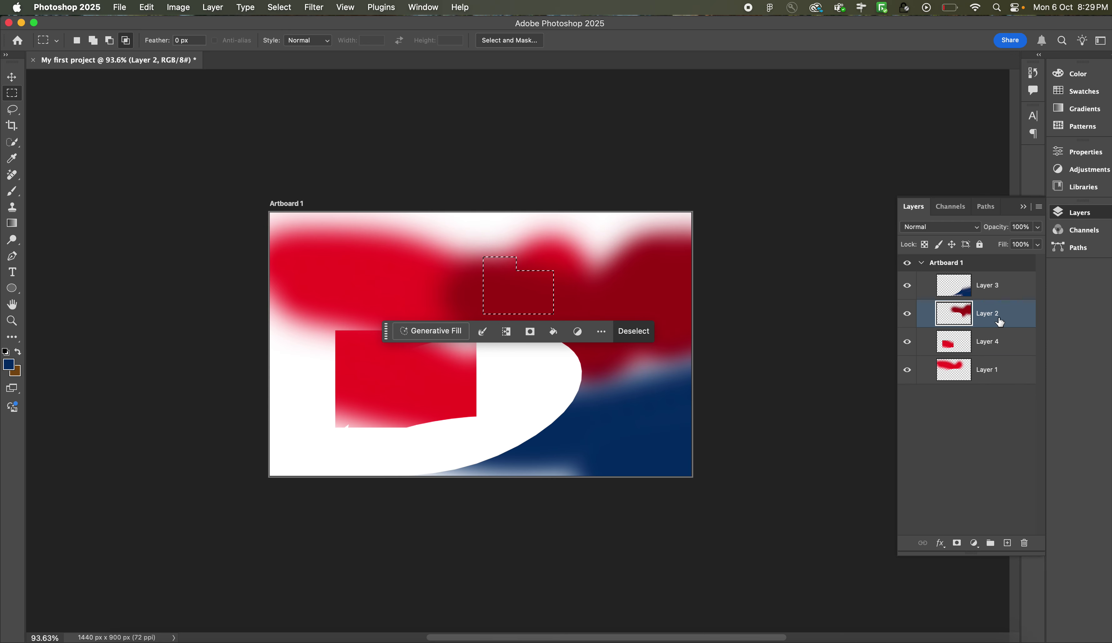
key(super+v)
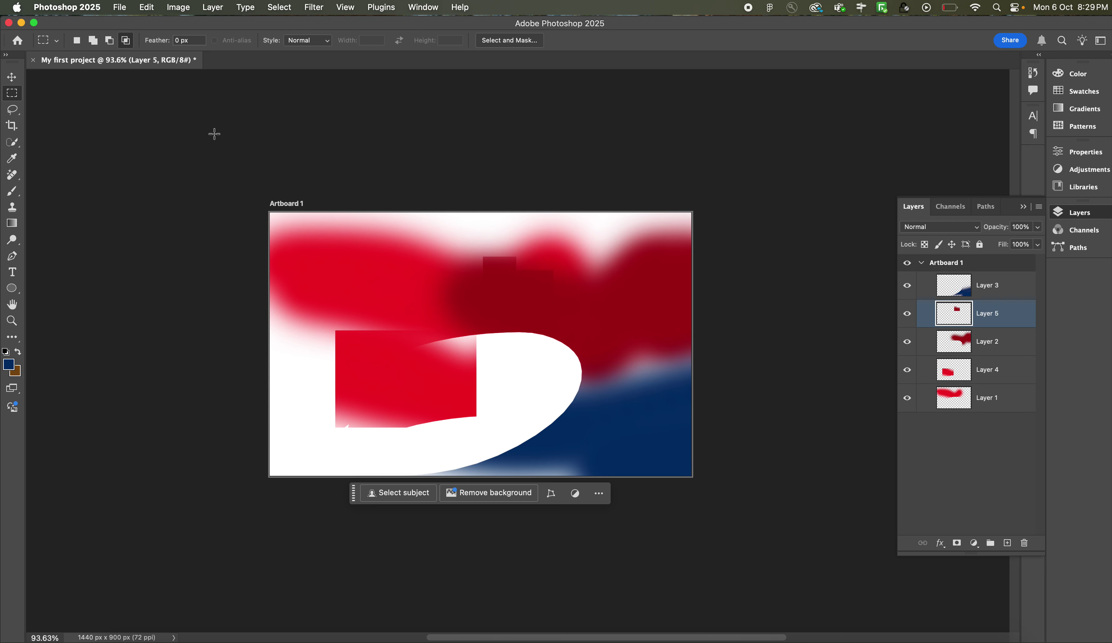
click(12, 77)
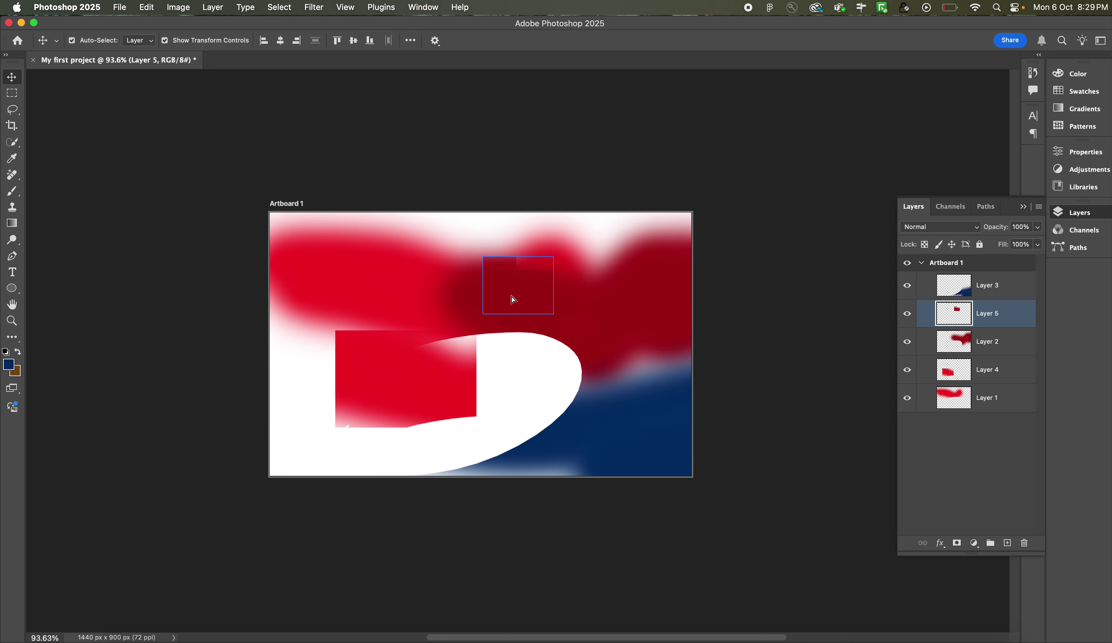
drag(512, 300, 525, 379)
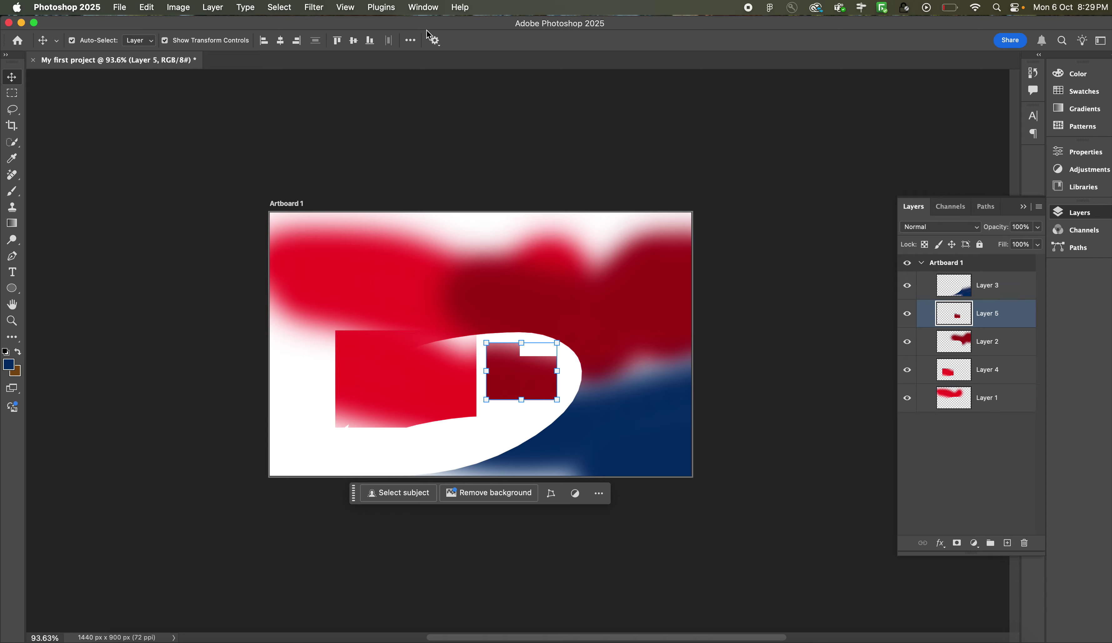
- Return to the Move tool and deselect the dark red piece so that no layer is selected
click(15, 108)
click(12, 93)
click(12, 78)
click(506, 162)
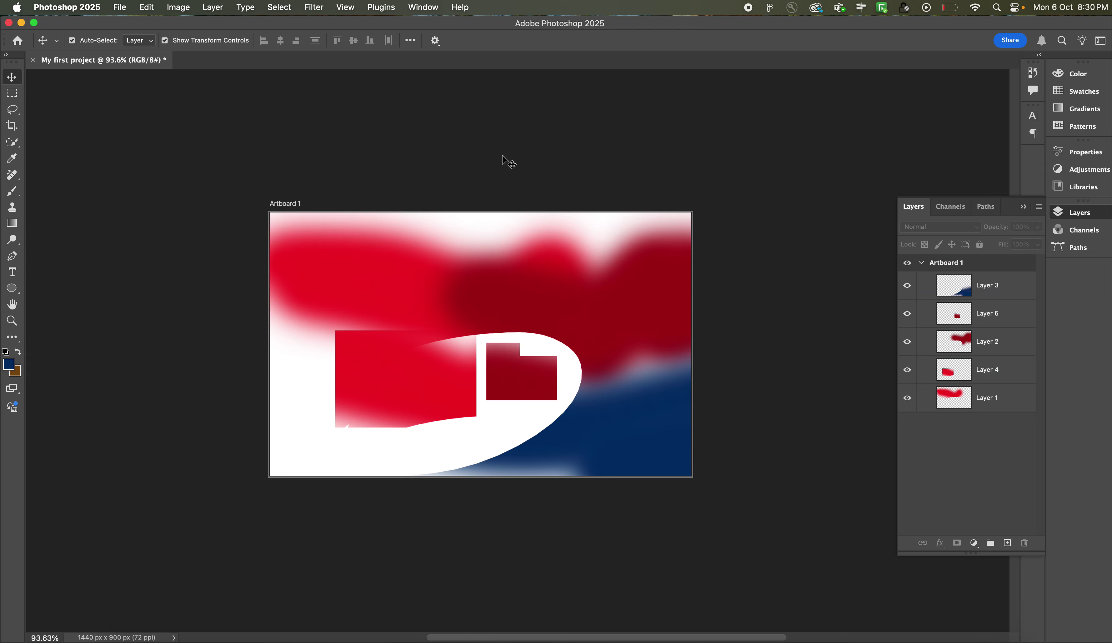